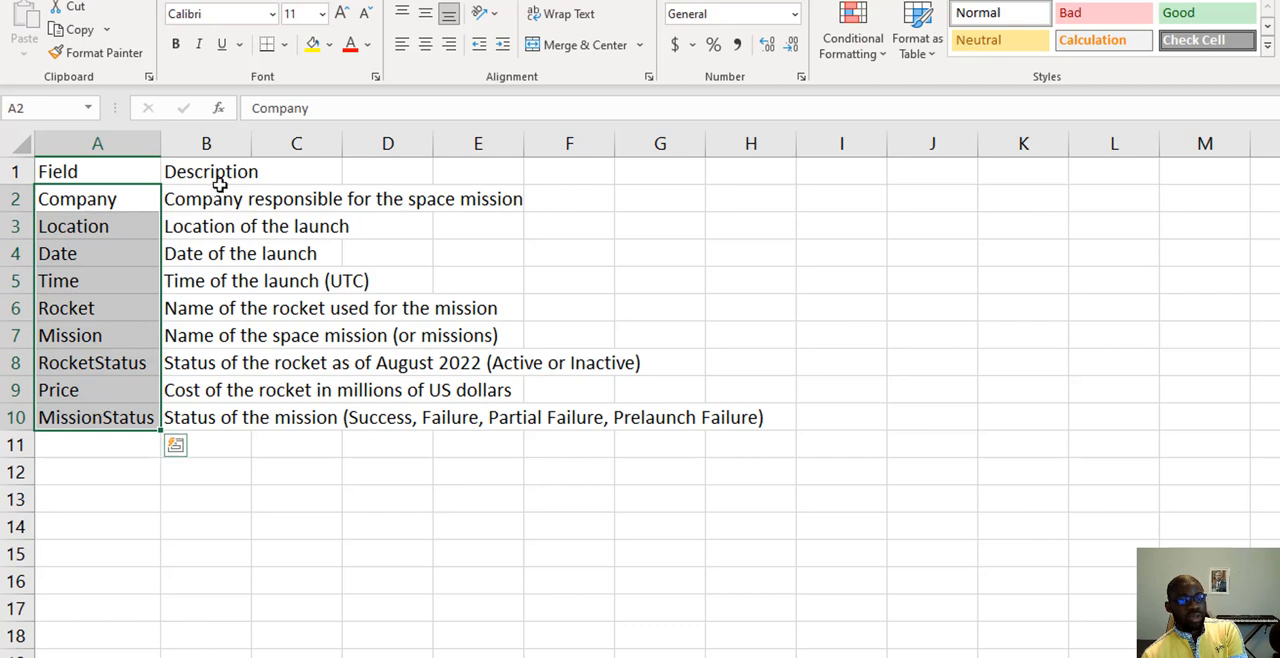
- AutoFit the Description column of the data dictionary to its longest text
click(233, 172)
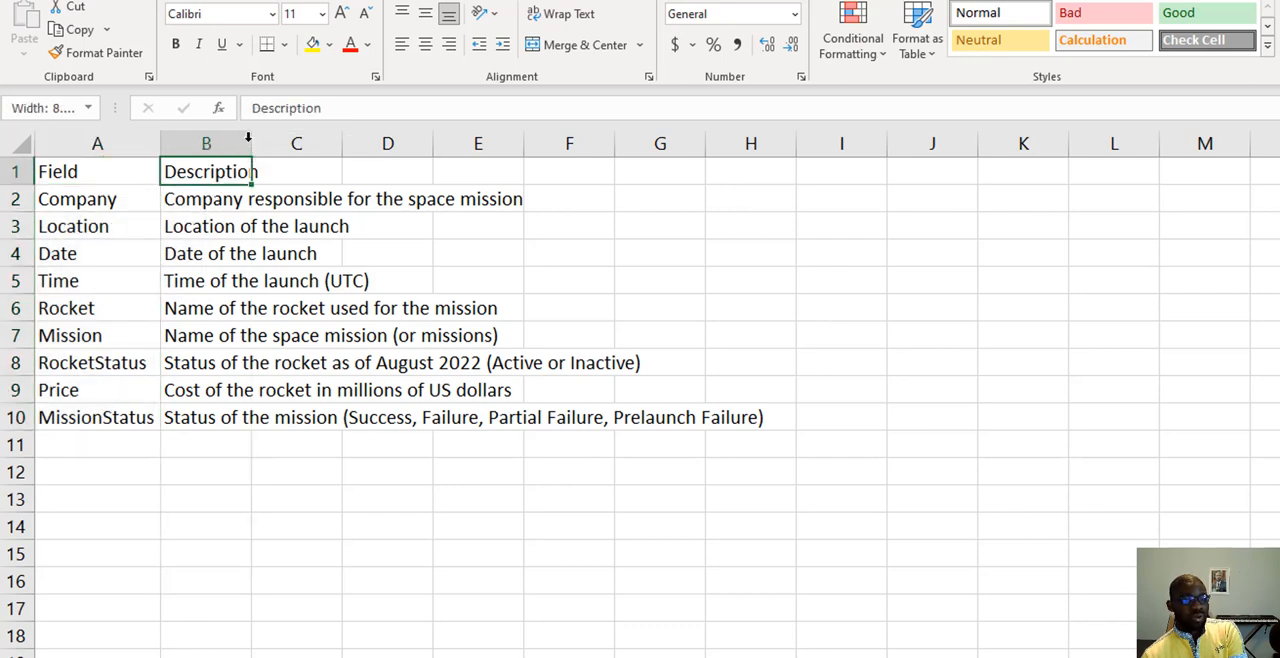
double_click(255, 143)
click(122, 204)
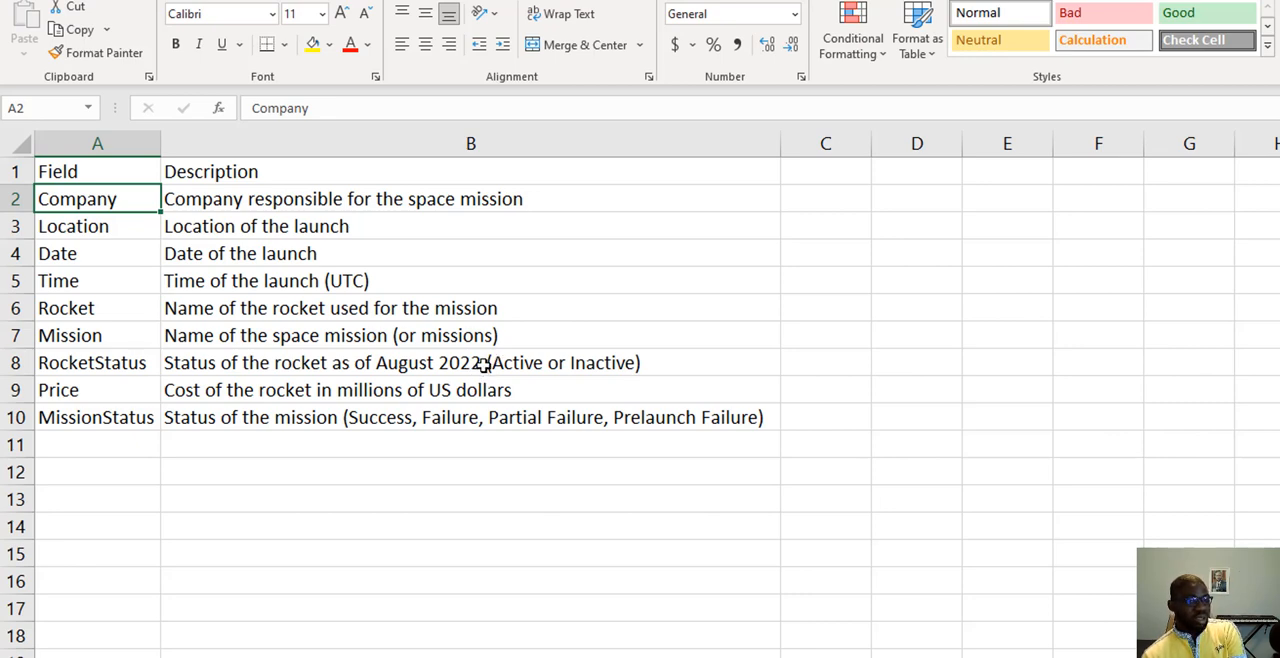
click(117, 392)
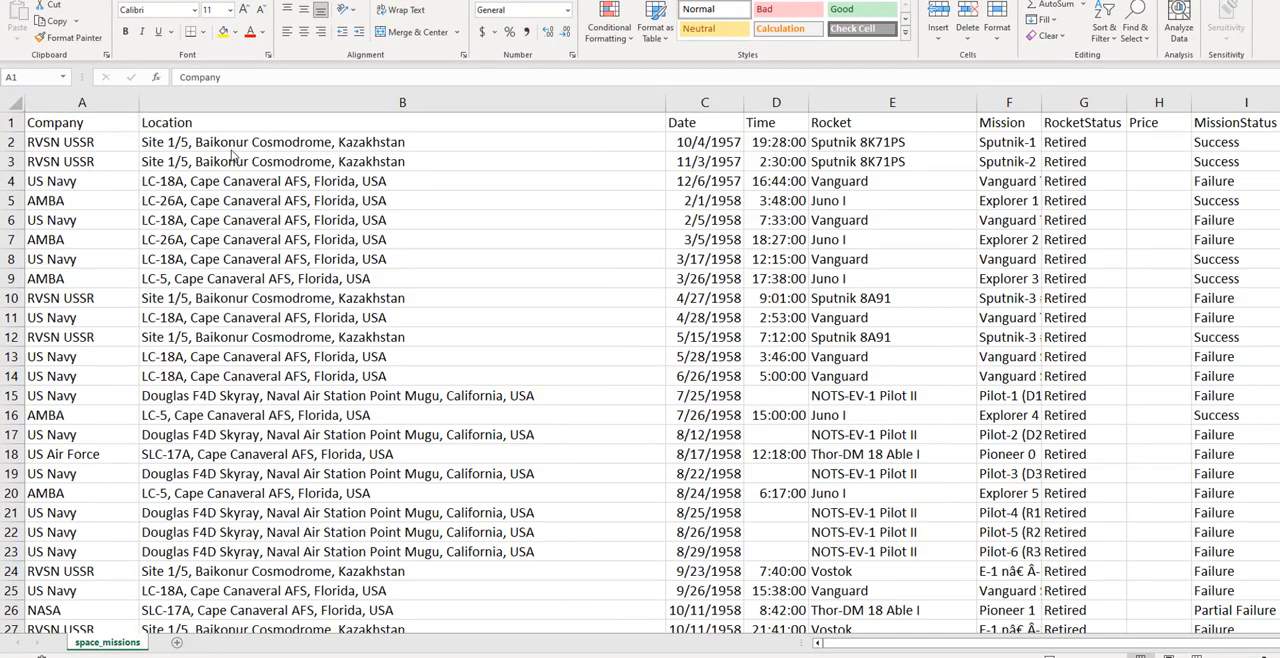
- Turn on filters for the header row of the space_missions sheet
click(97, 127)
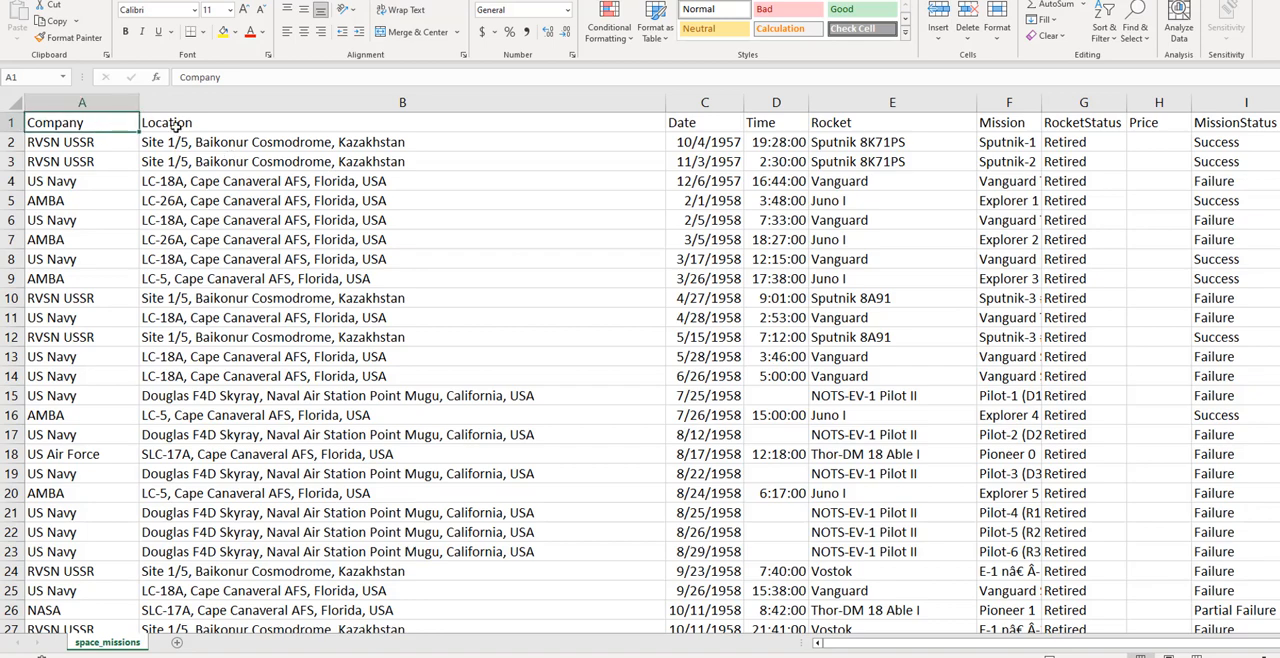
drag(104, 120, 1215, 120)
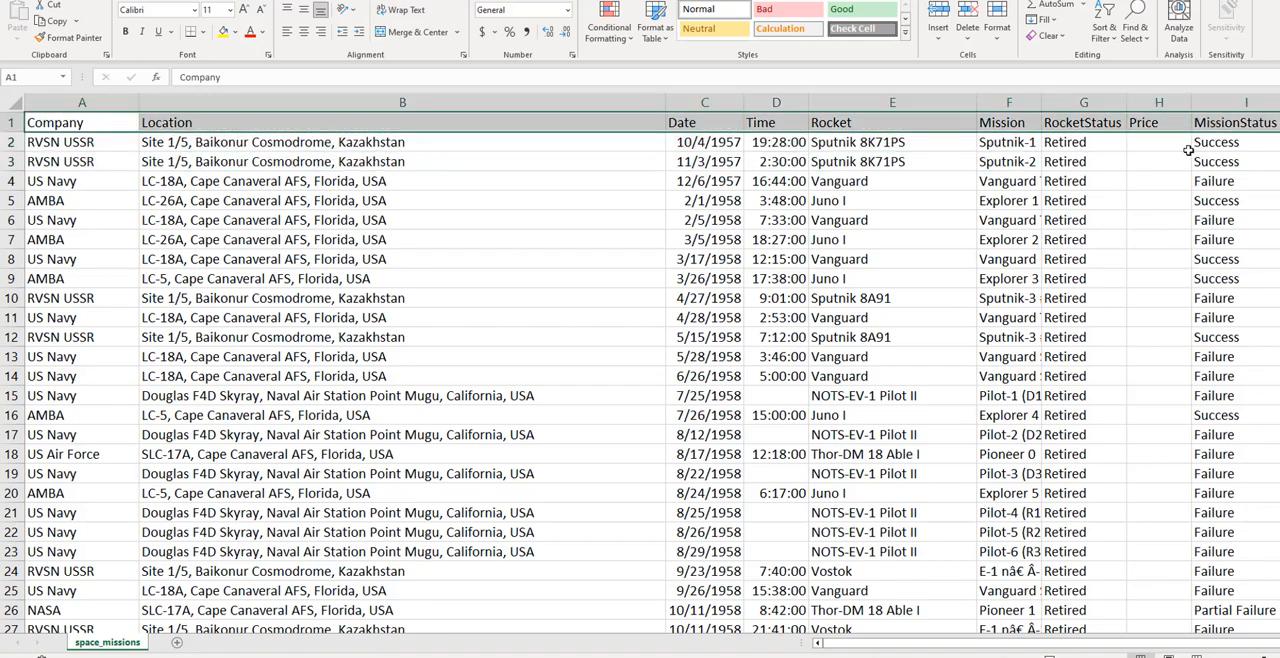
click(113, 142)
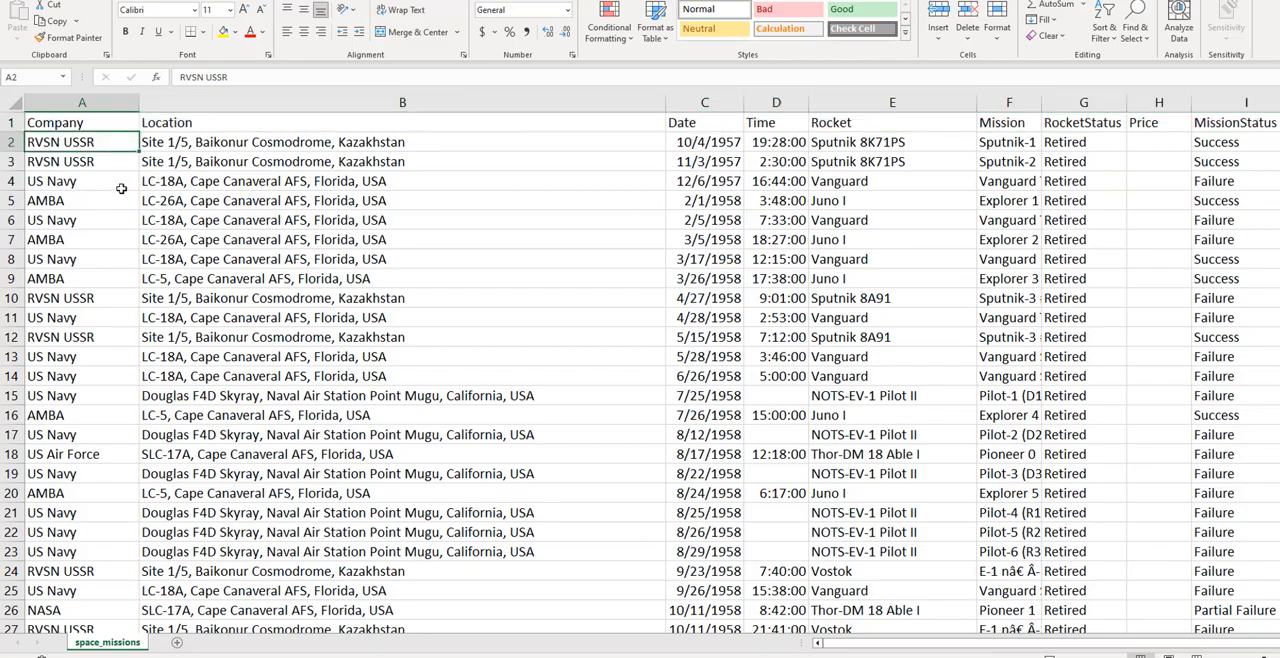
key(ctrl+shift+l)
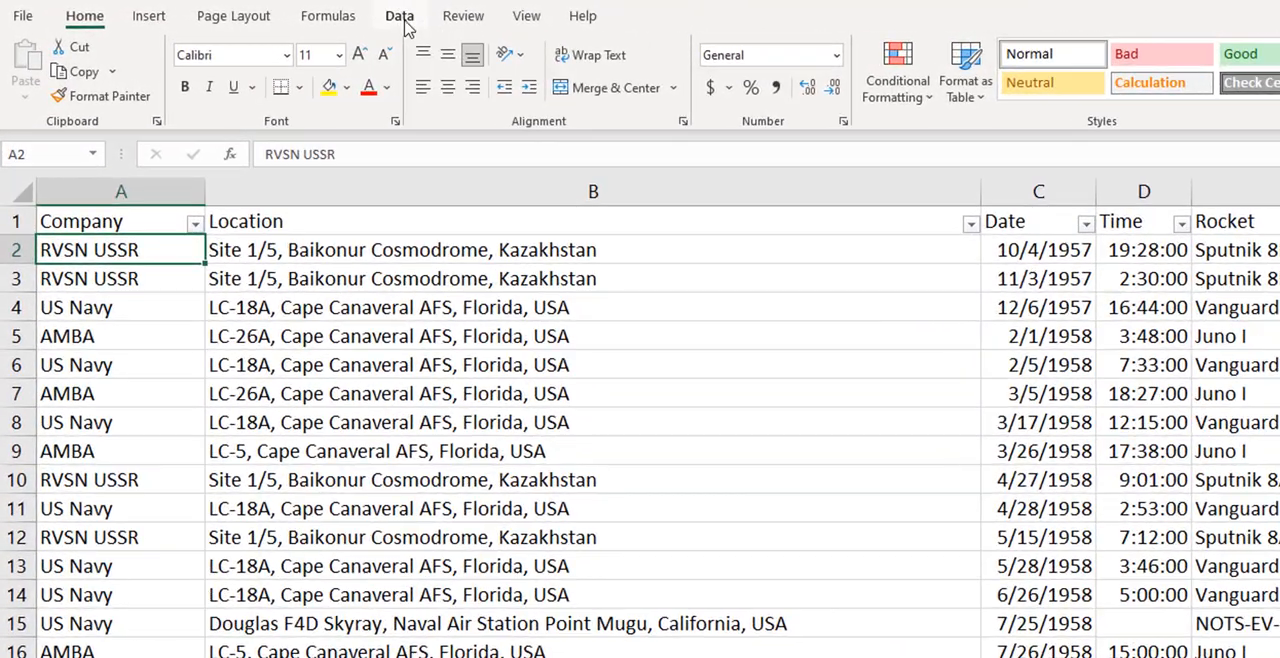
click(400, 20)
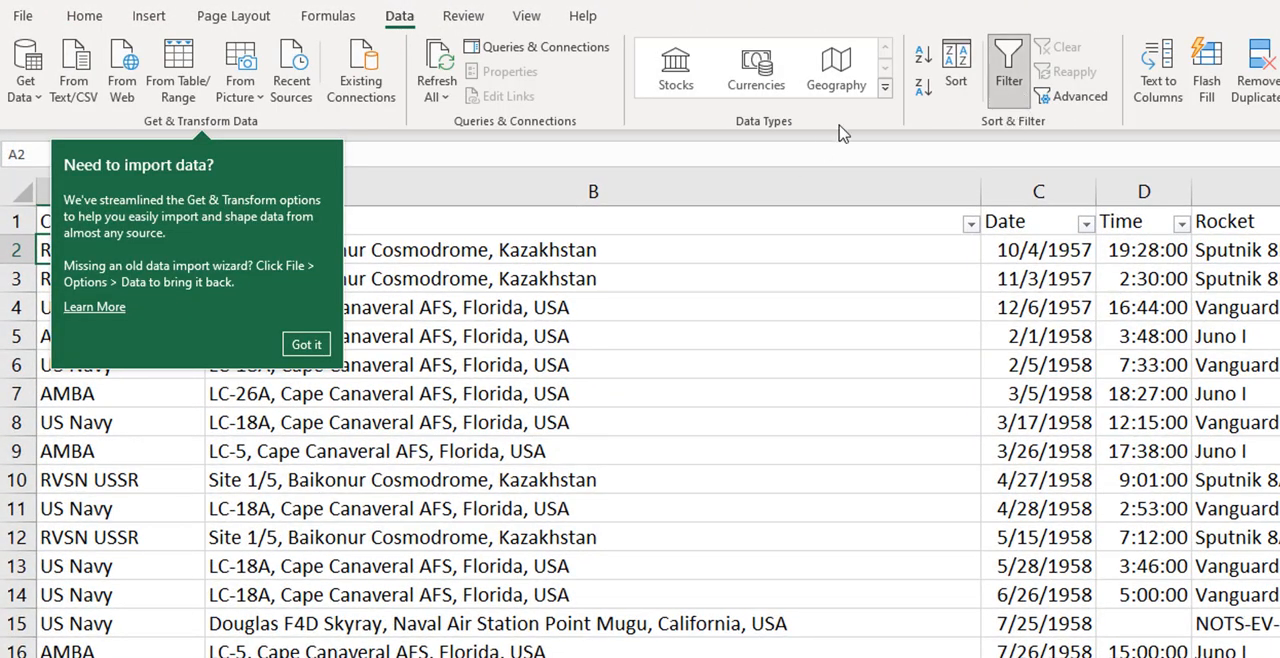
click(306, 342)
click(82, 18)
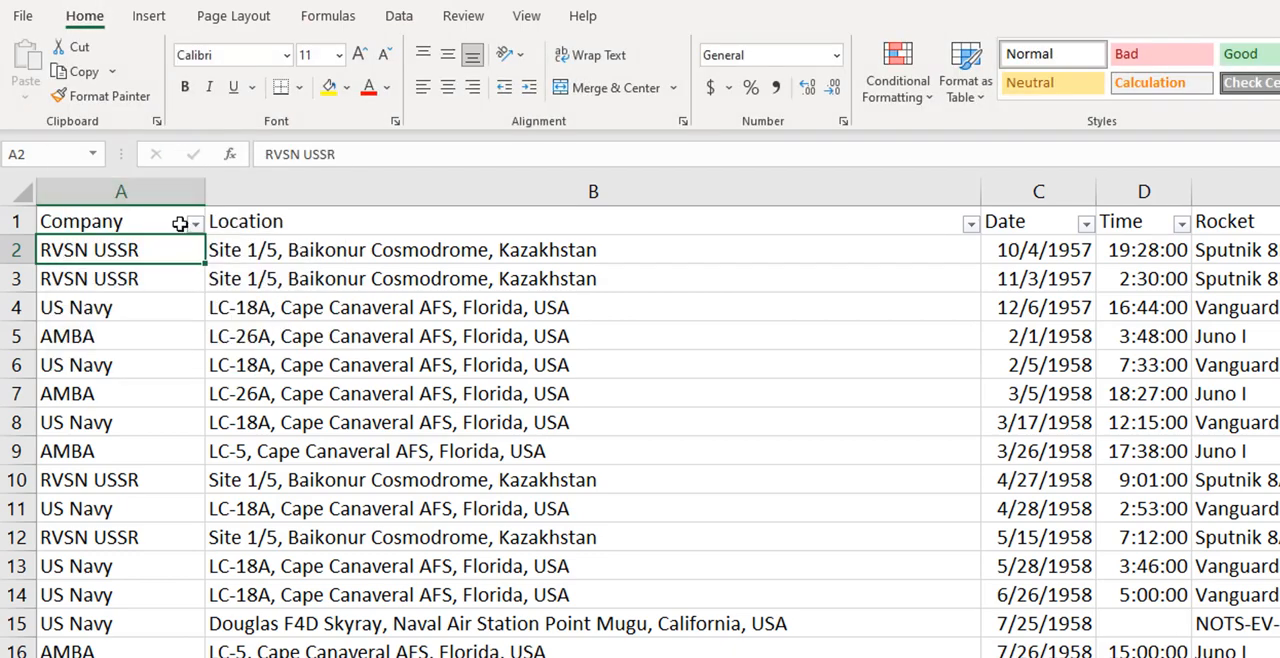
- Look through the list of distinct values in the Company column's filter, leaving it unfiltered
click(150, 303)
click(195, 224)
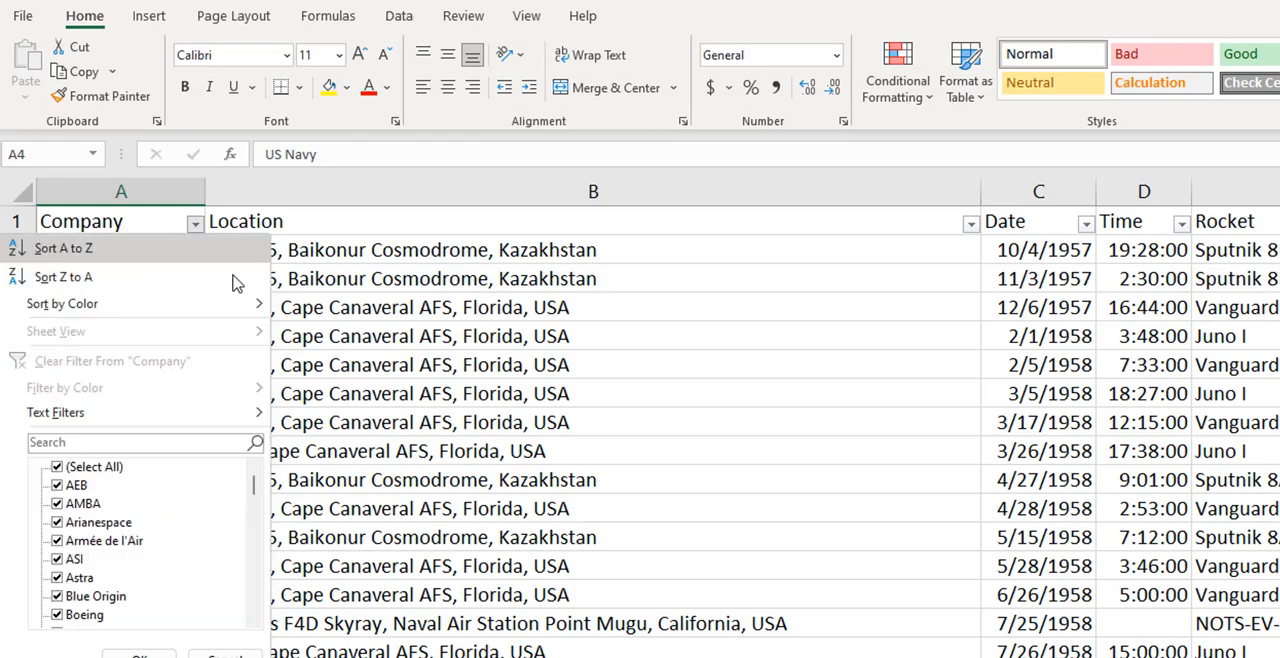
scroll(115, 535, down, 15)
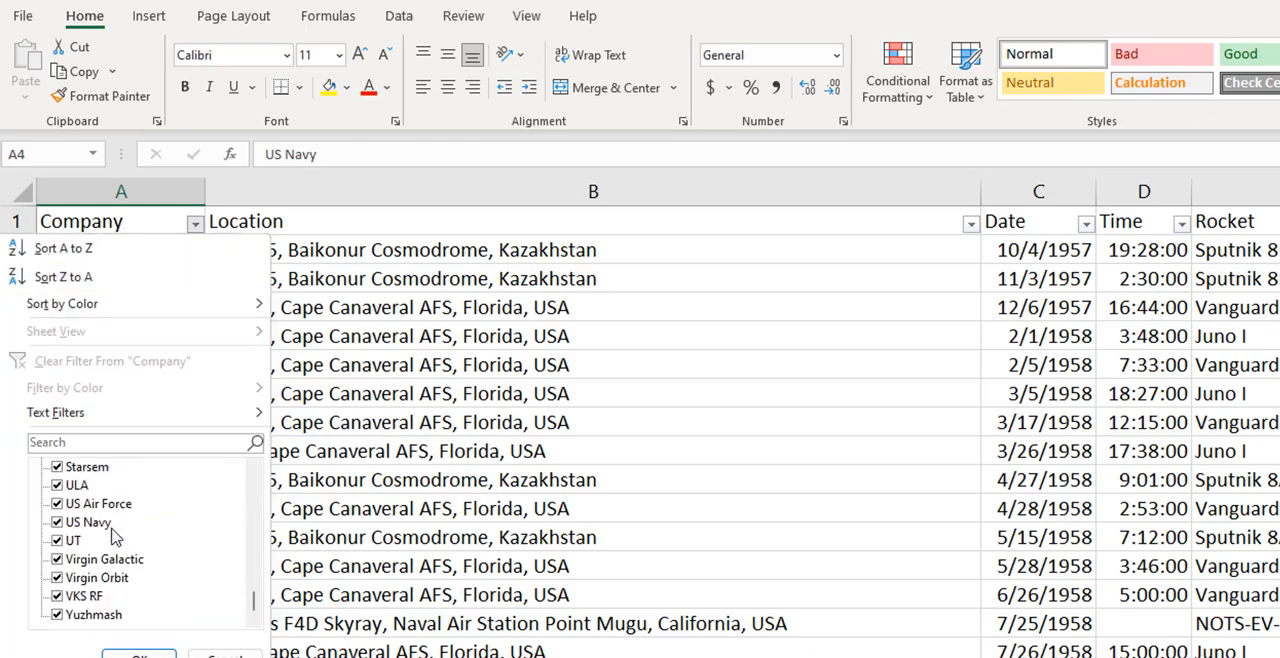
scroll(113, 537, up, 15)
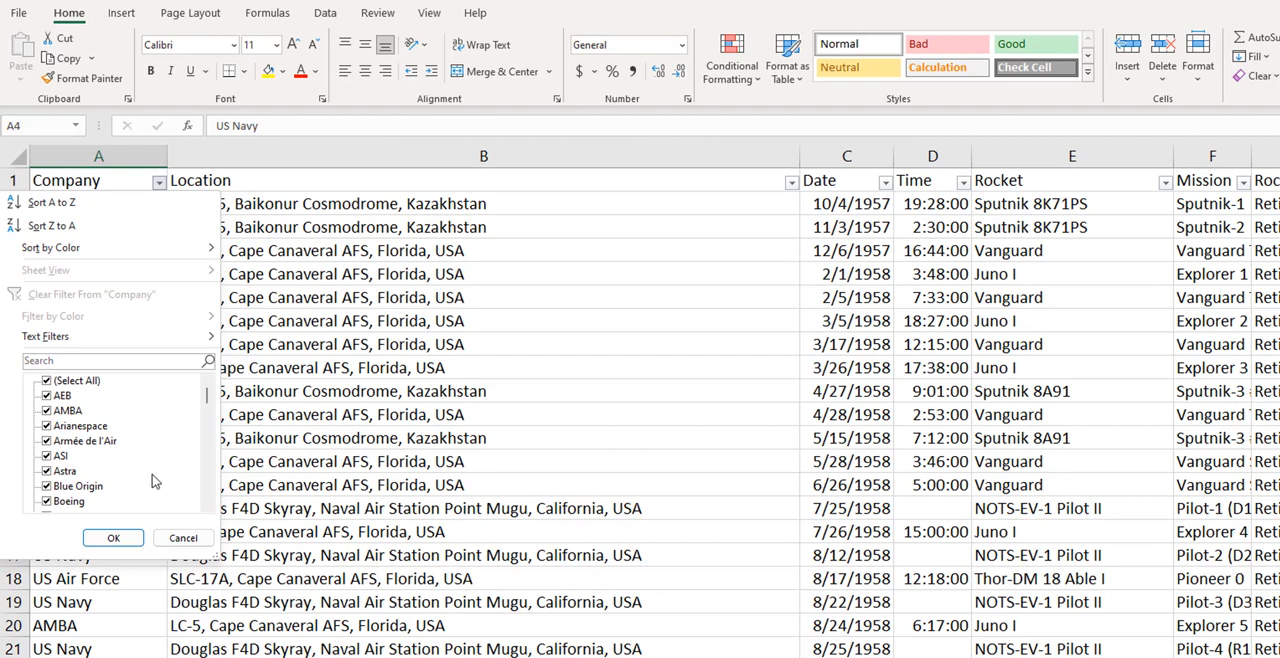
scroll(155, 481, down, 5)
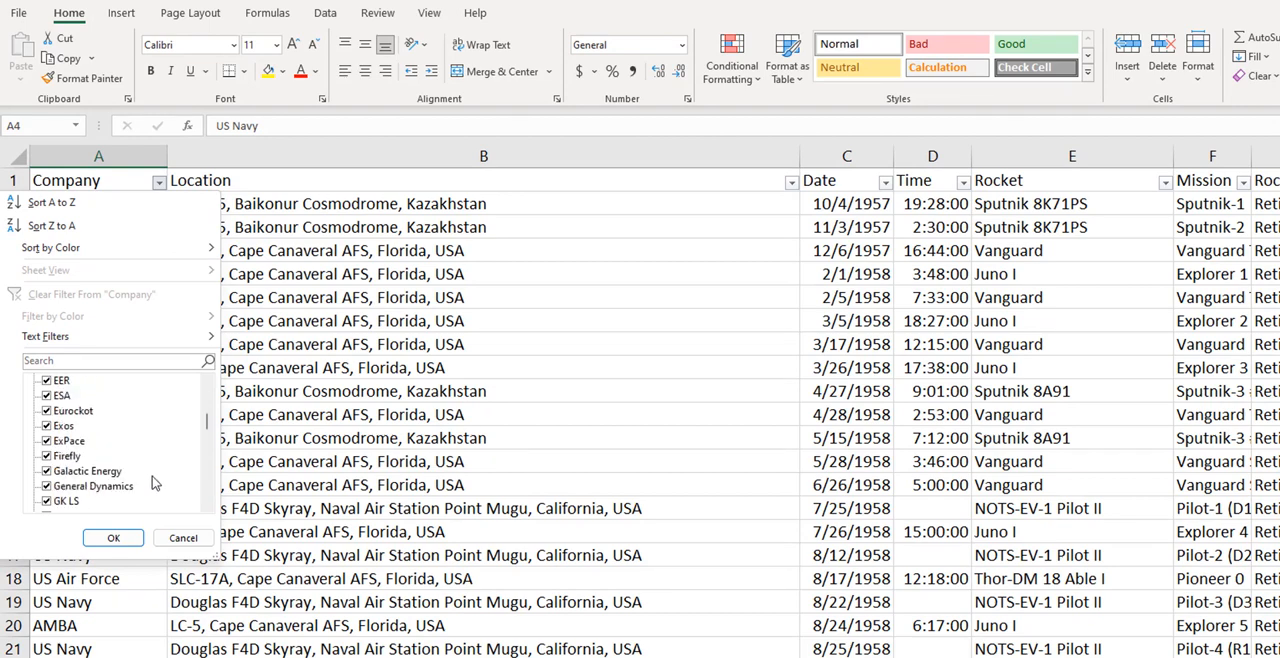
scroll(155, 483, down, 6)
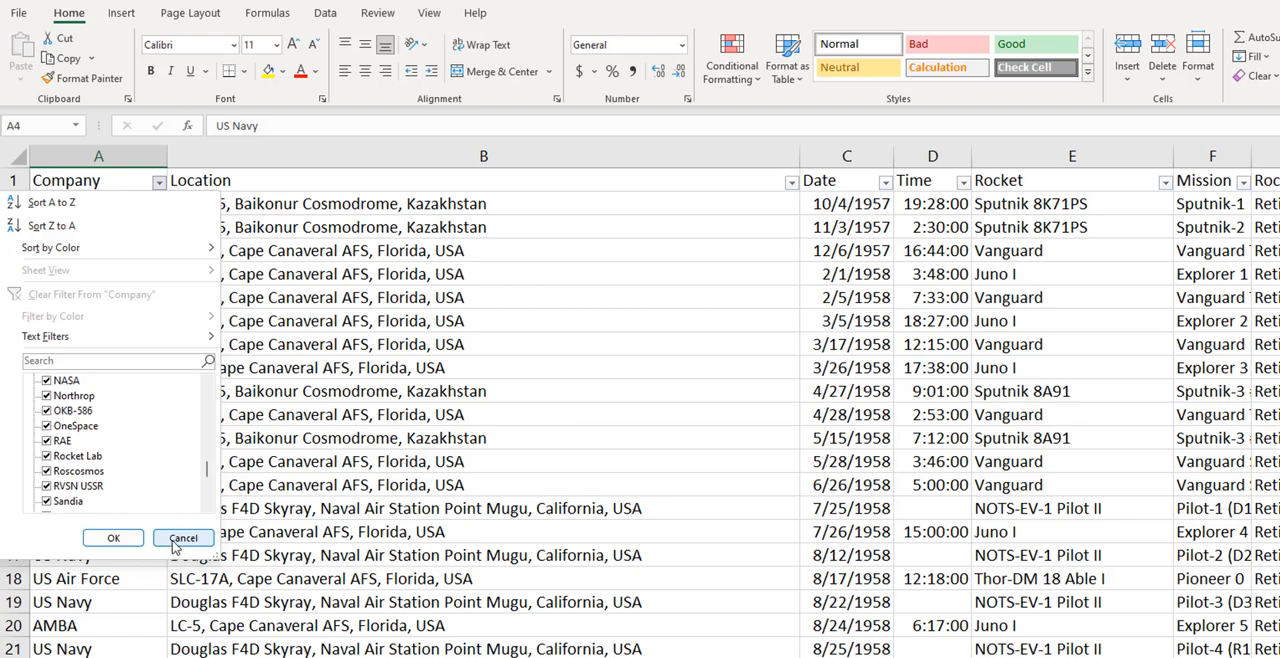
click(175, 540)
click(126, 391)
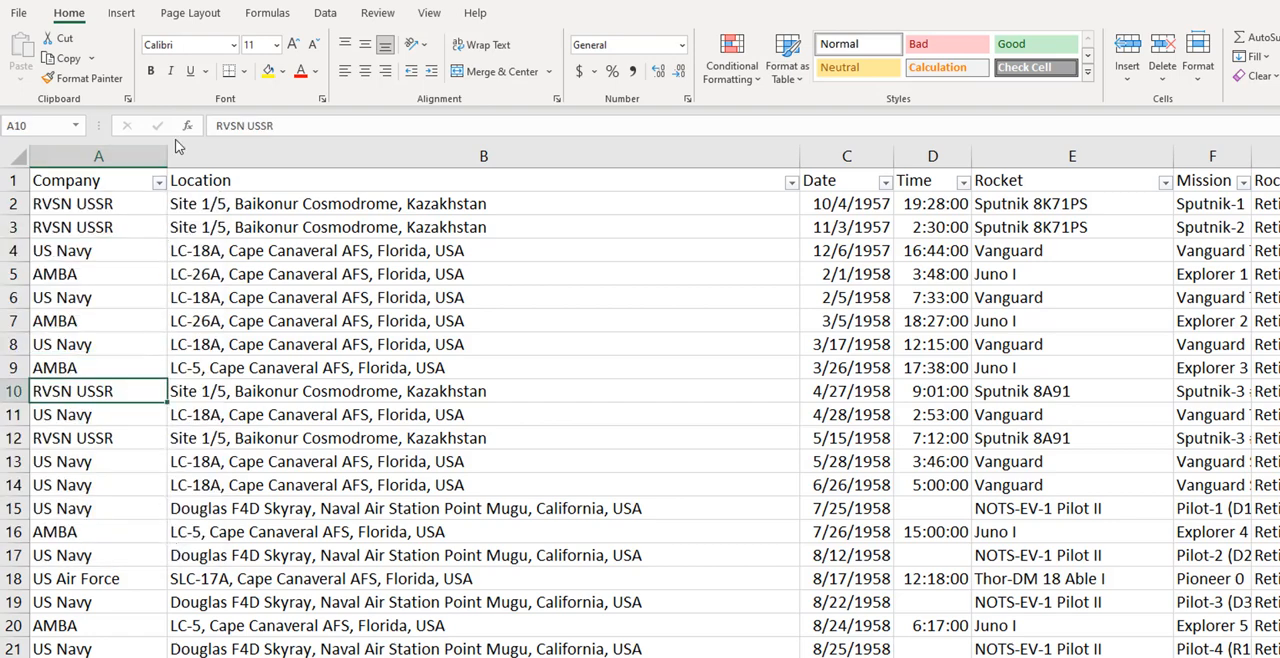
- Review the available filter values of the Location and Date columns without applying a filter
click(791, 182)
scroll(697, 450, down, 5)
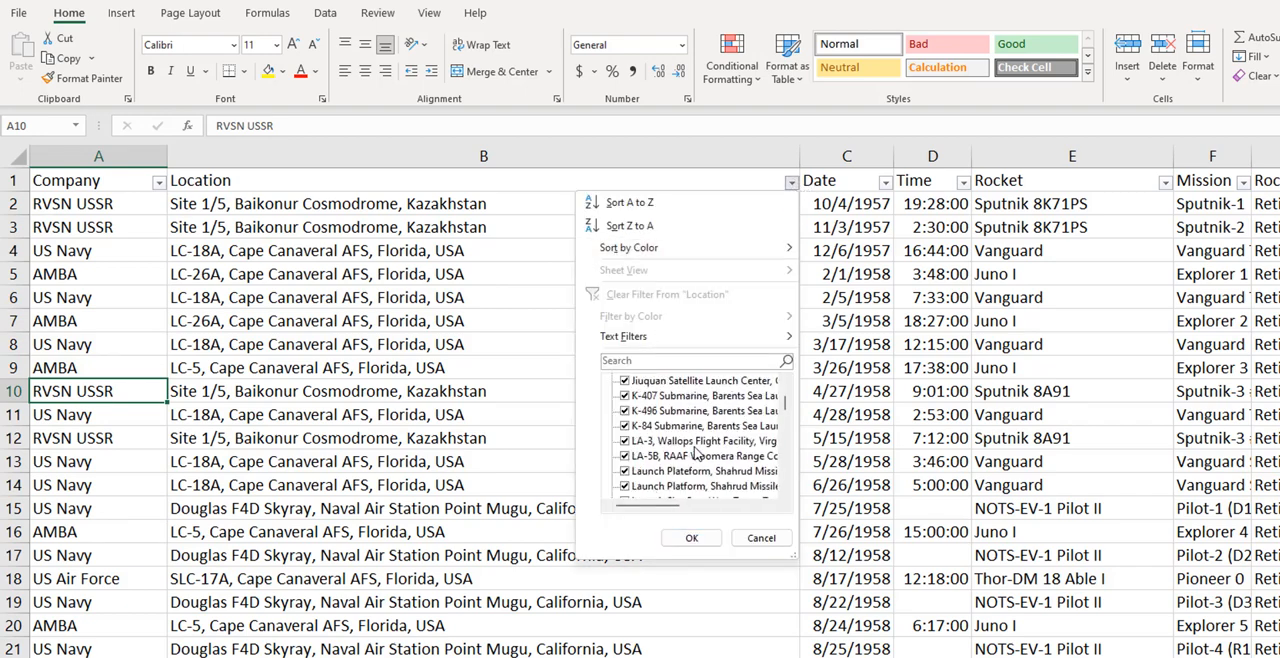
scroll(697, 452, down, 10)
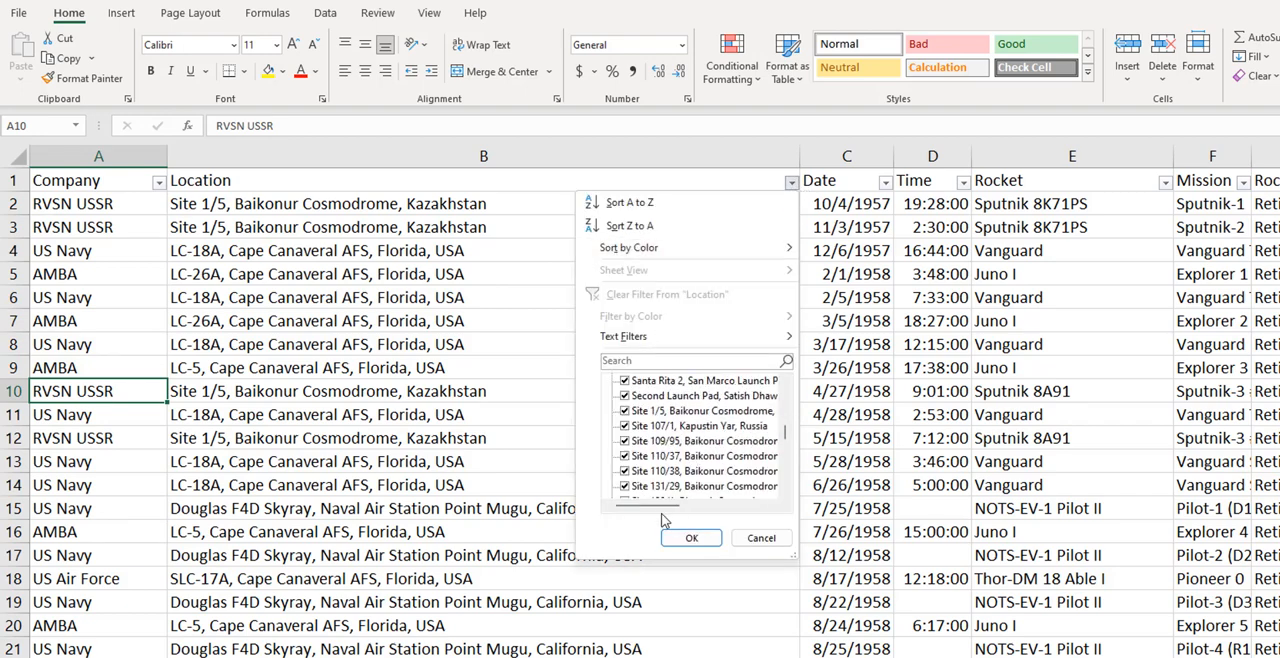
click(761, 539)
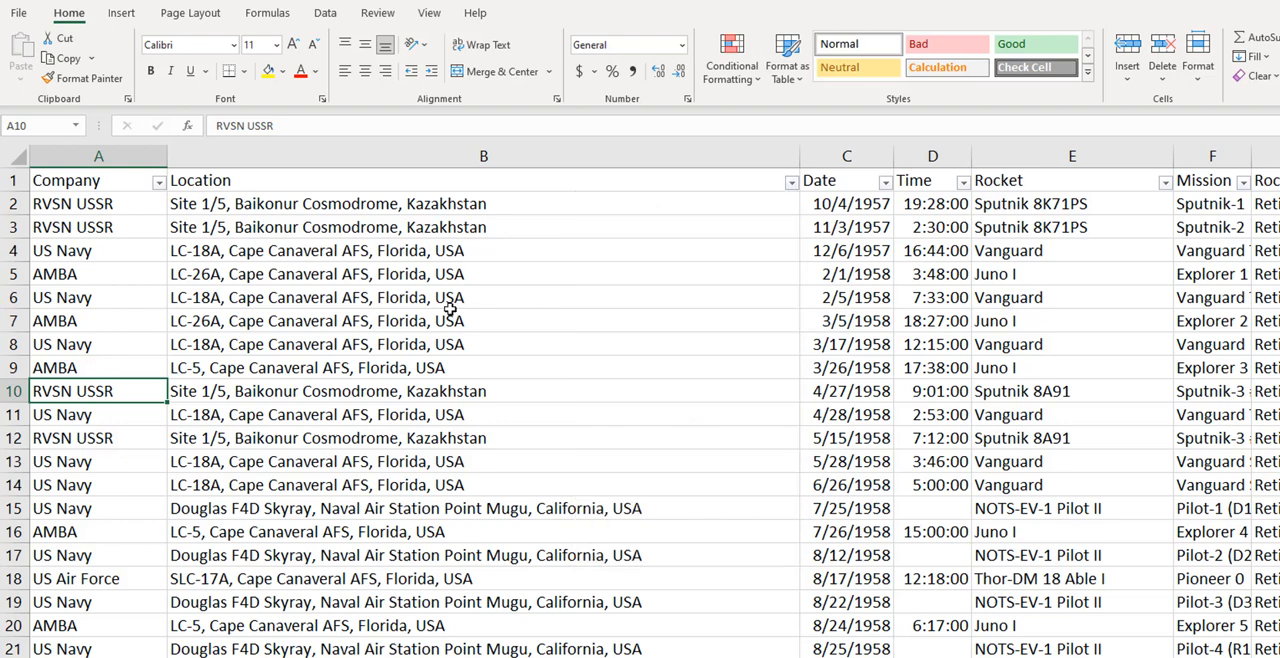
click(886, 183)
scroll(813, 458, down, 20)
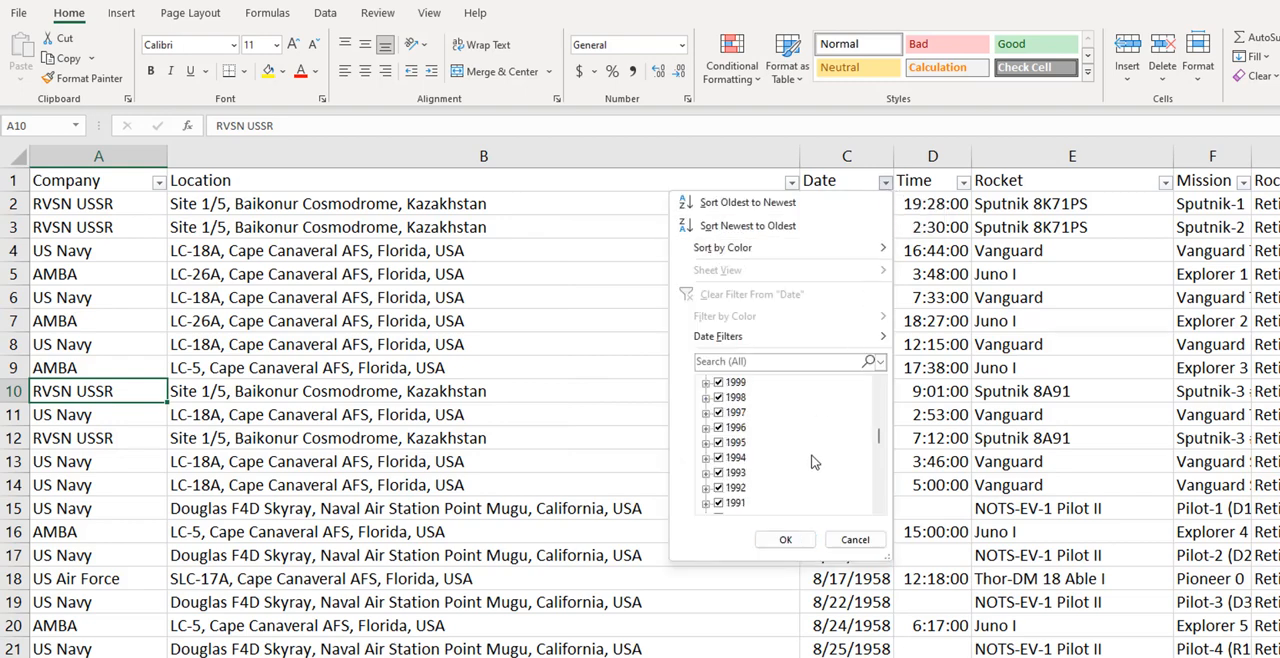
scroll(813, 458, up, 20)
click(855, 539)
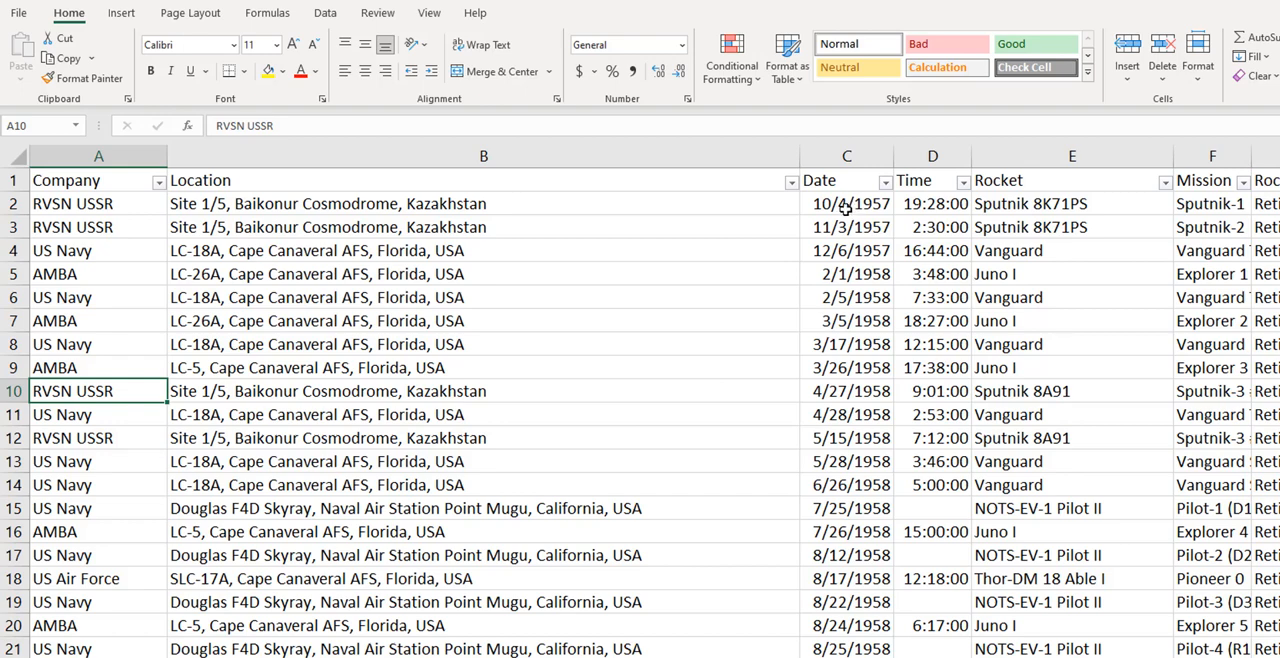
- Examine the Time and Rocket columns and the filter values offered for RocketStatus and Price
click(950, 220)
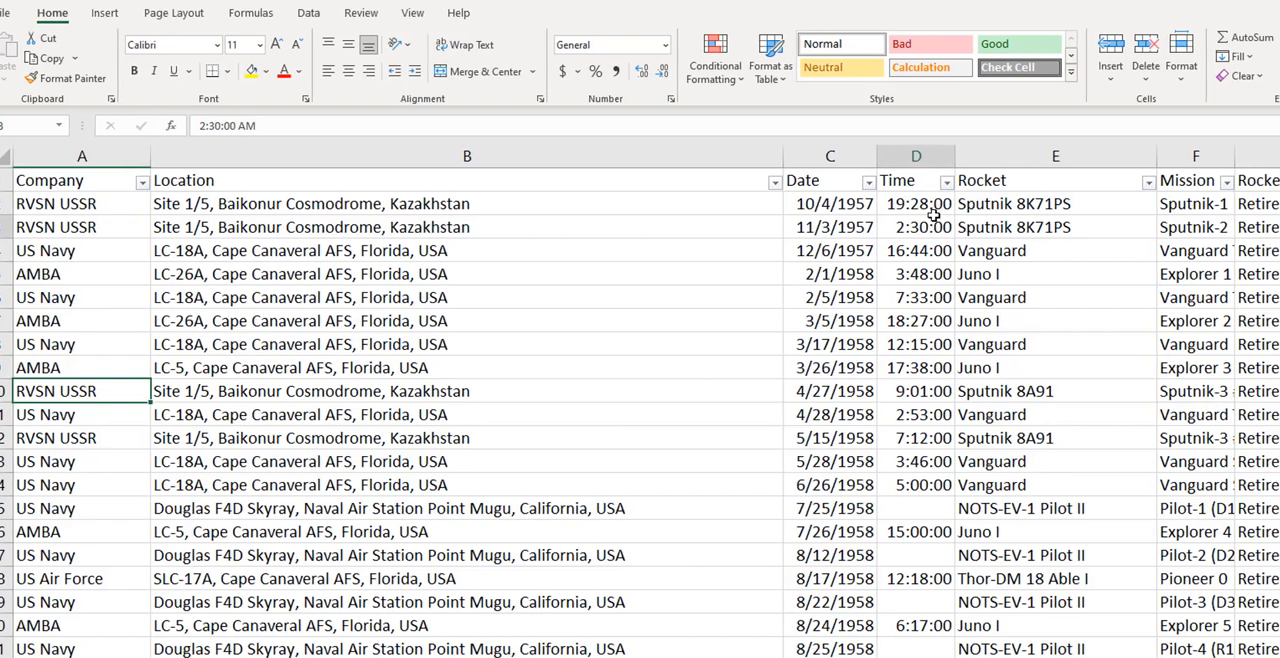
click(1035, 160)
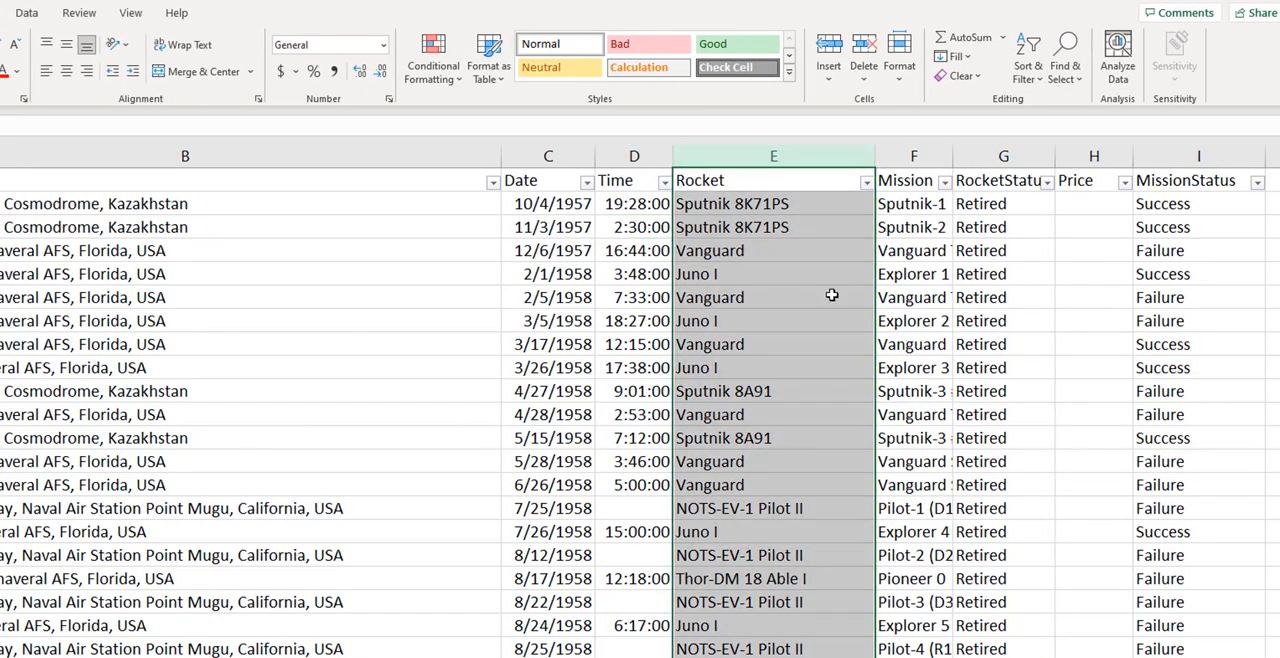
click(831, 295)
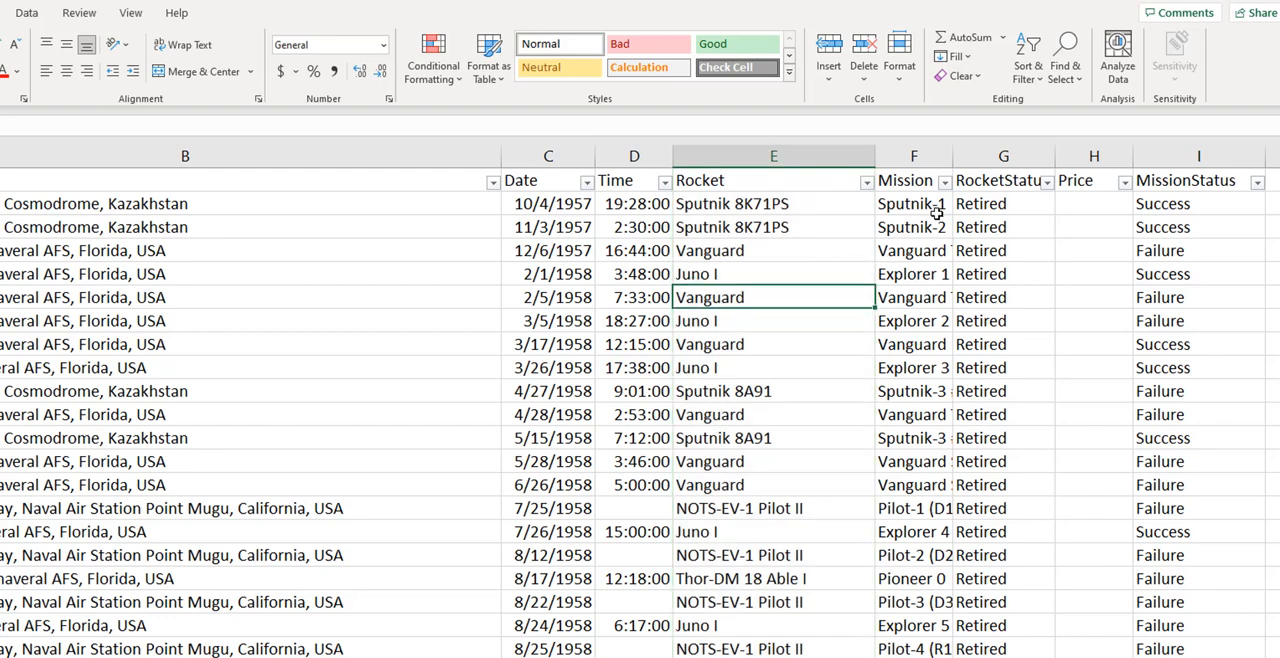
click(1046, 181)
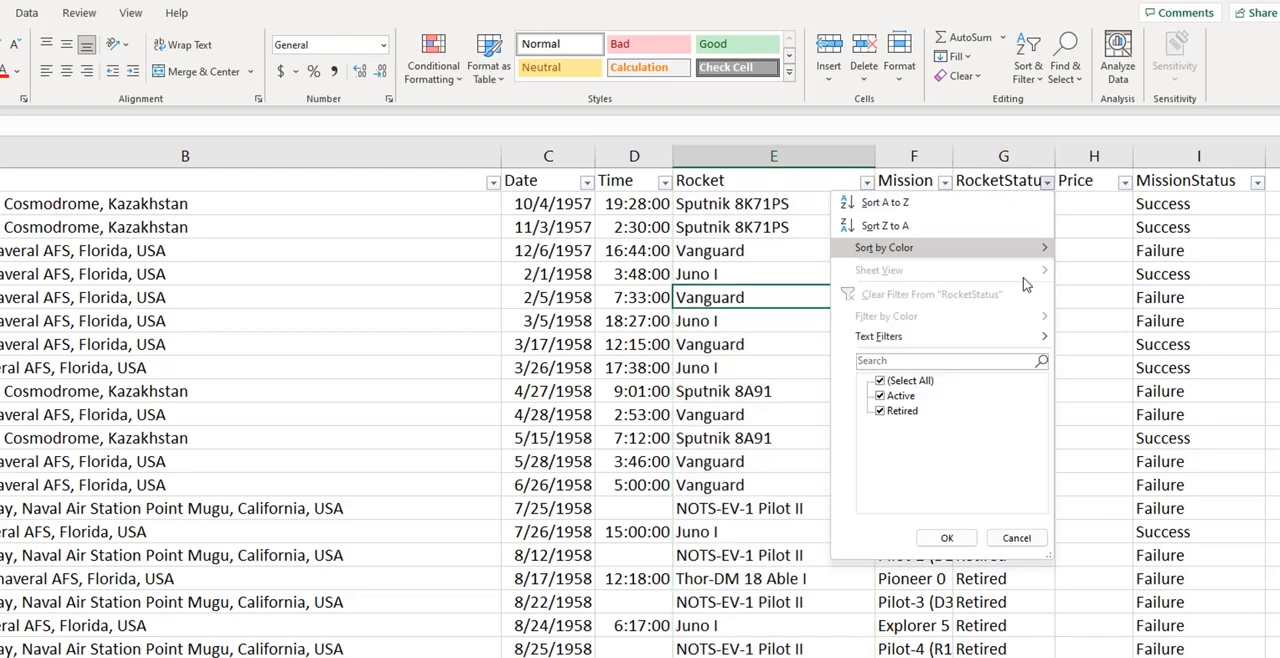
click(1016, 538)
click(1124, 181)
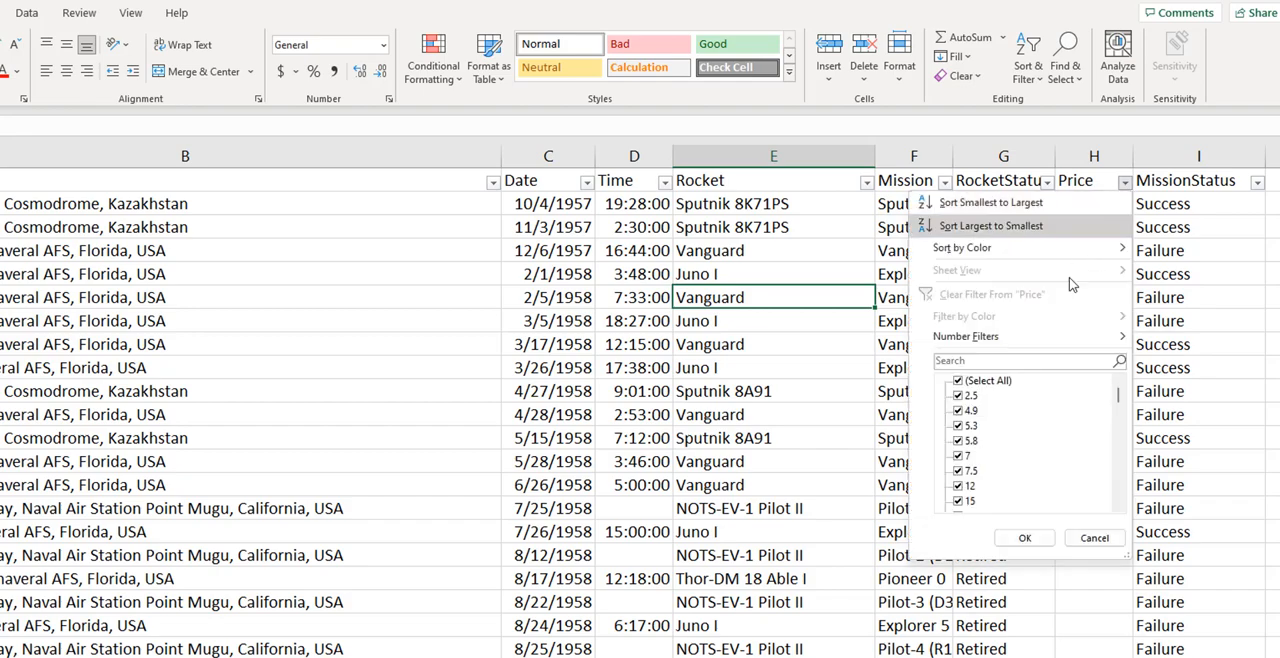
click(1108, 543)
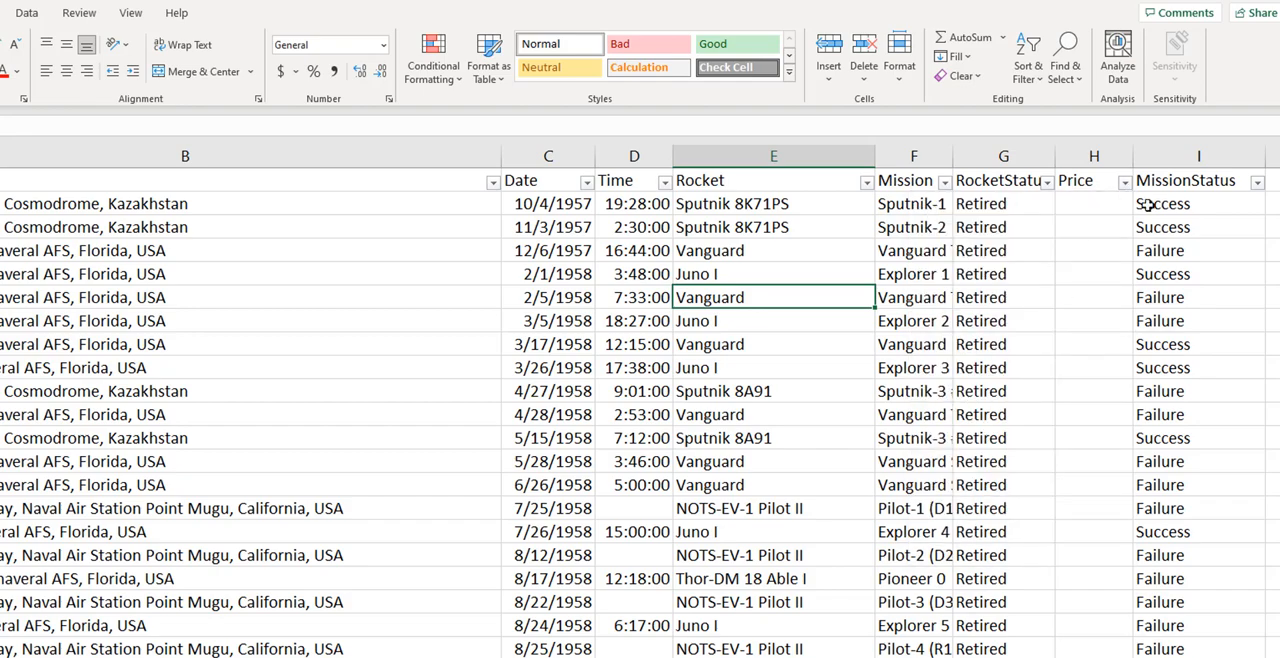
- Check the filter values of the MissionStatus column without filtering, and inspect the Price column
mouse_move(1279, 182)
mouse_down()
mouse_move(1266, 656)
mouse_move(1266, 170)
mouse_up()
click(2, 344)
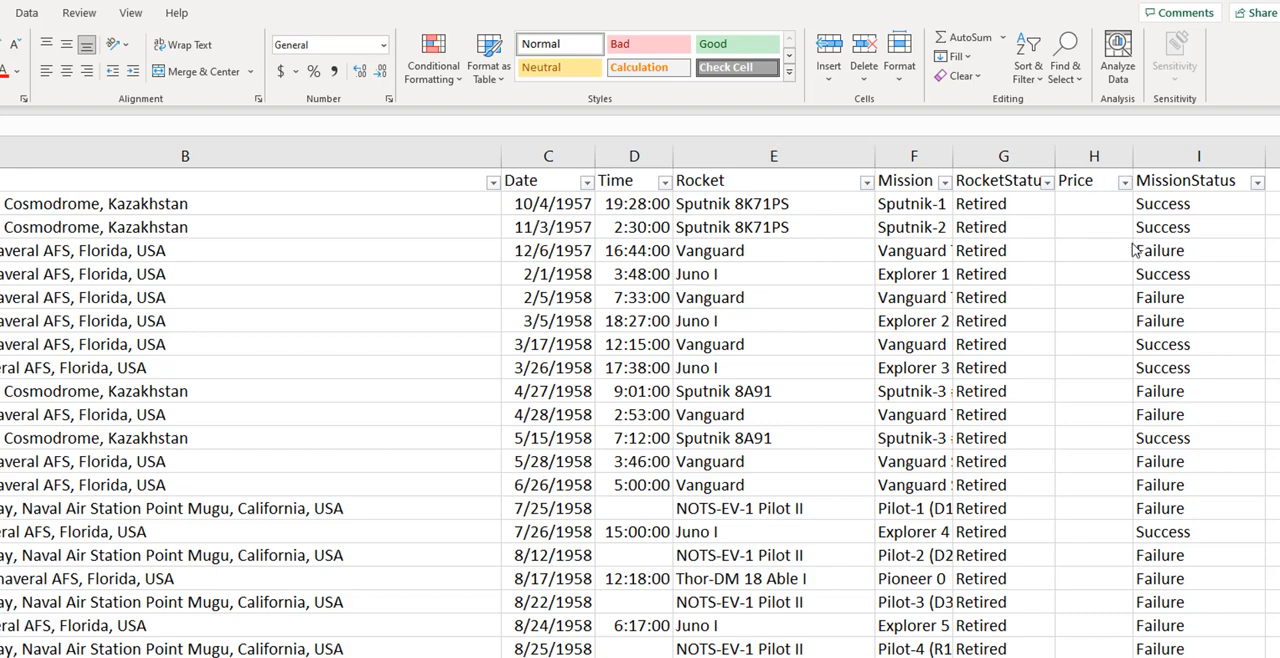
click(1257, 185)
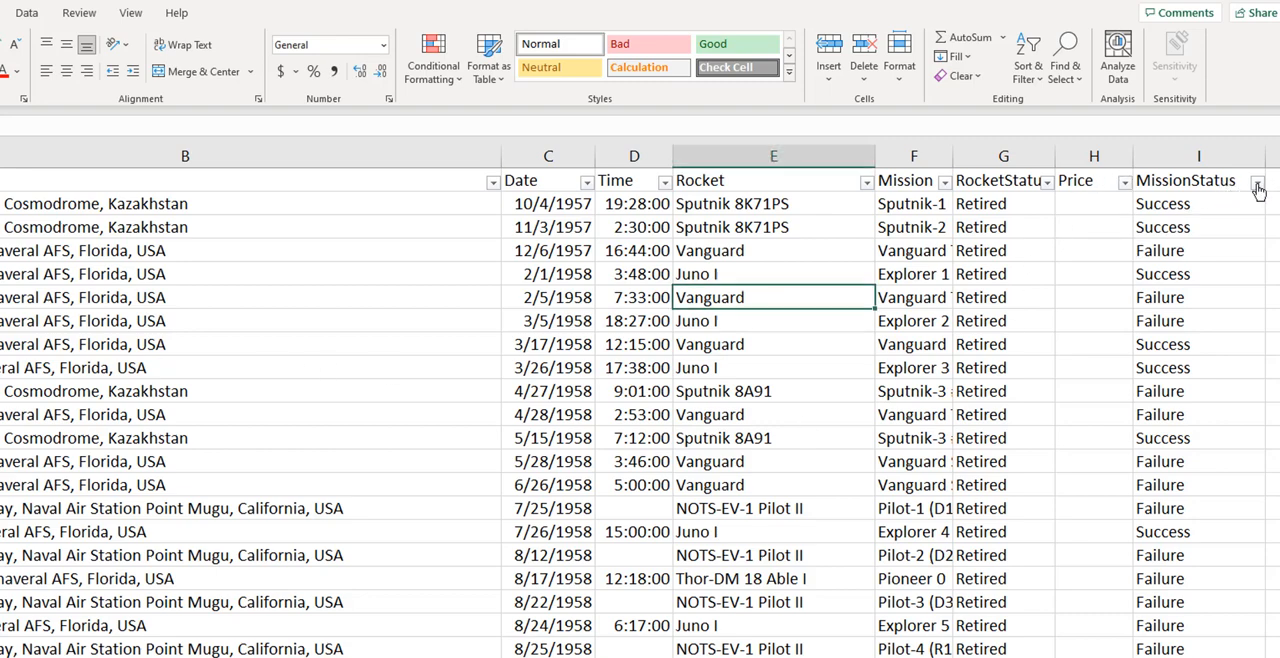
click(1258, 186)
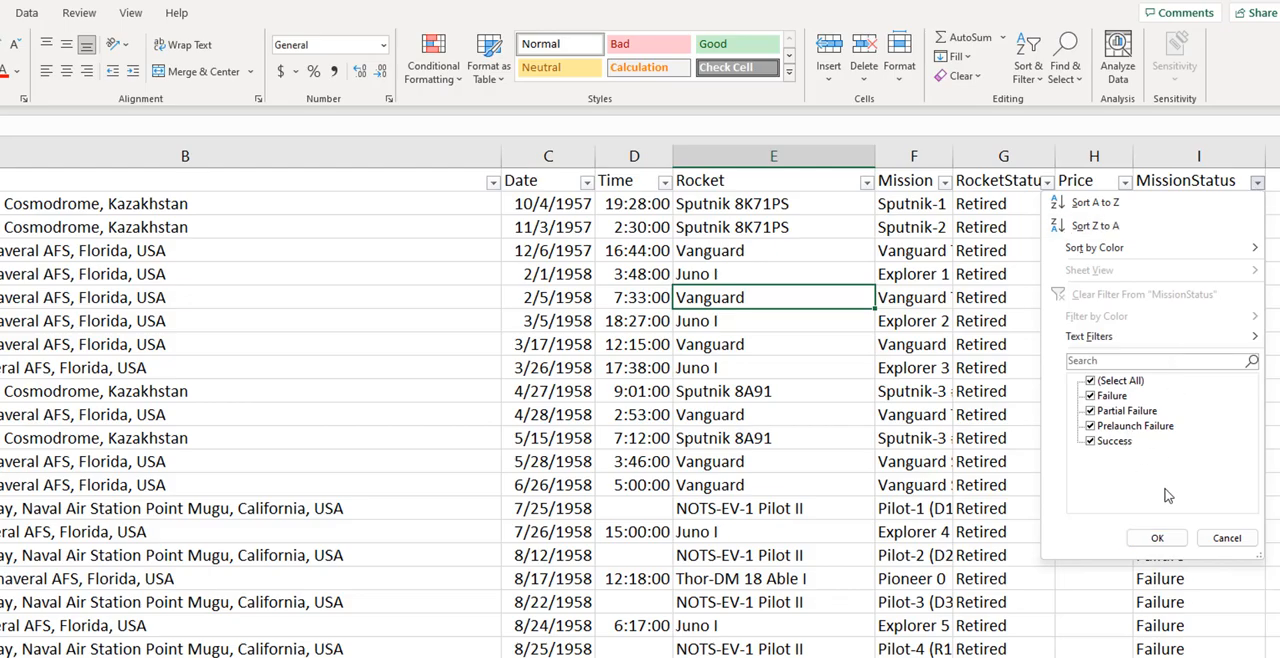
click(1227, 540)
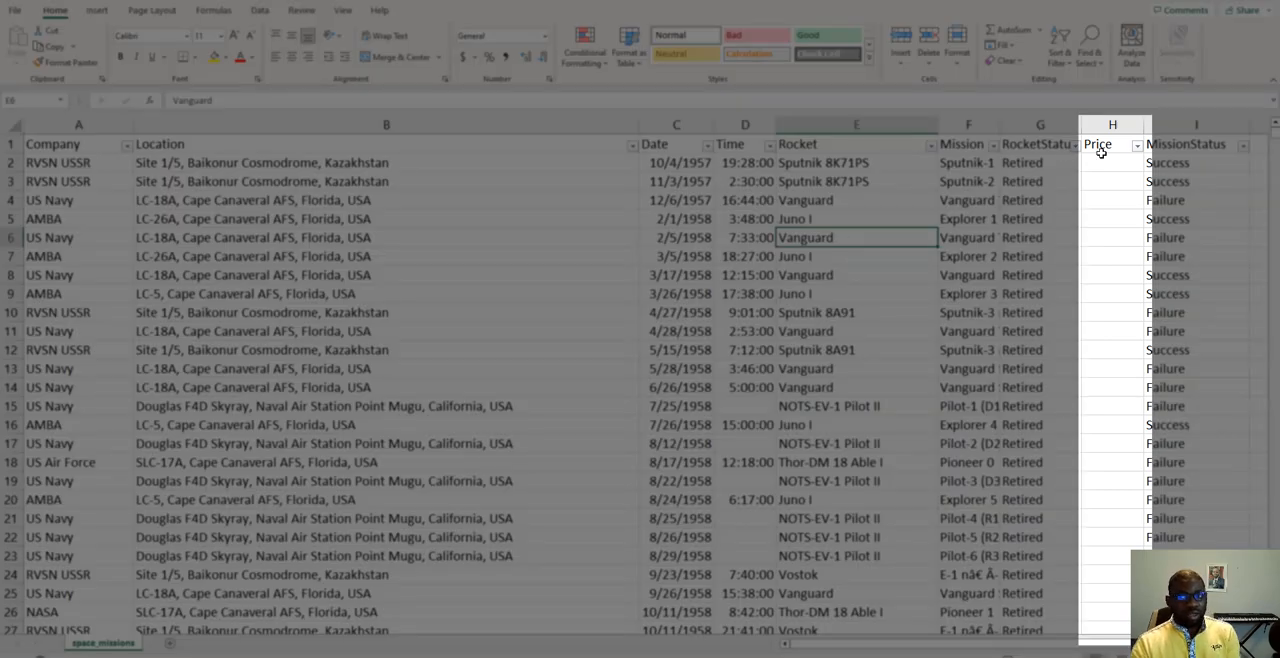
click(1102, 146)
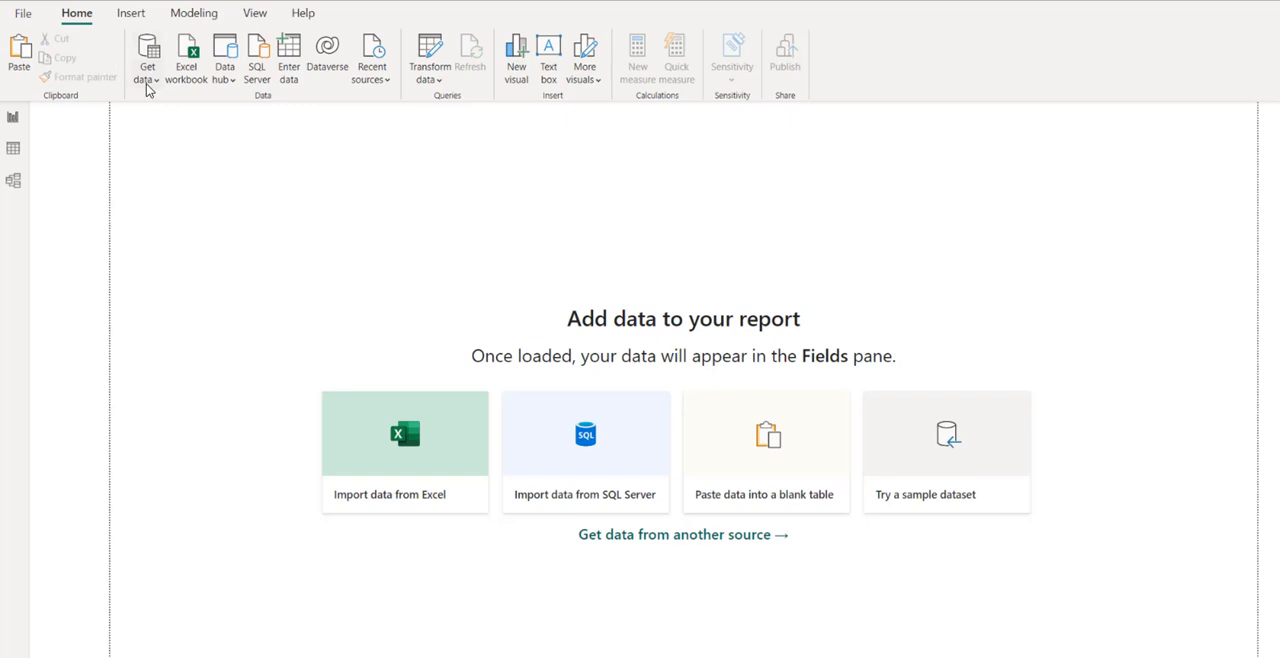
- Switch to Power BI Desktop and open the space_missions file from Downloads\Space+Missions as a Text/CSV data source
click(146, 74)
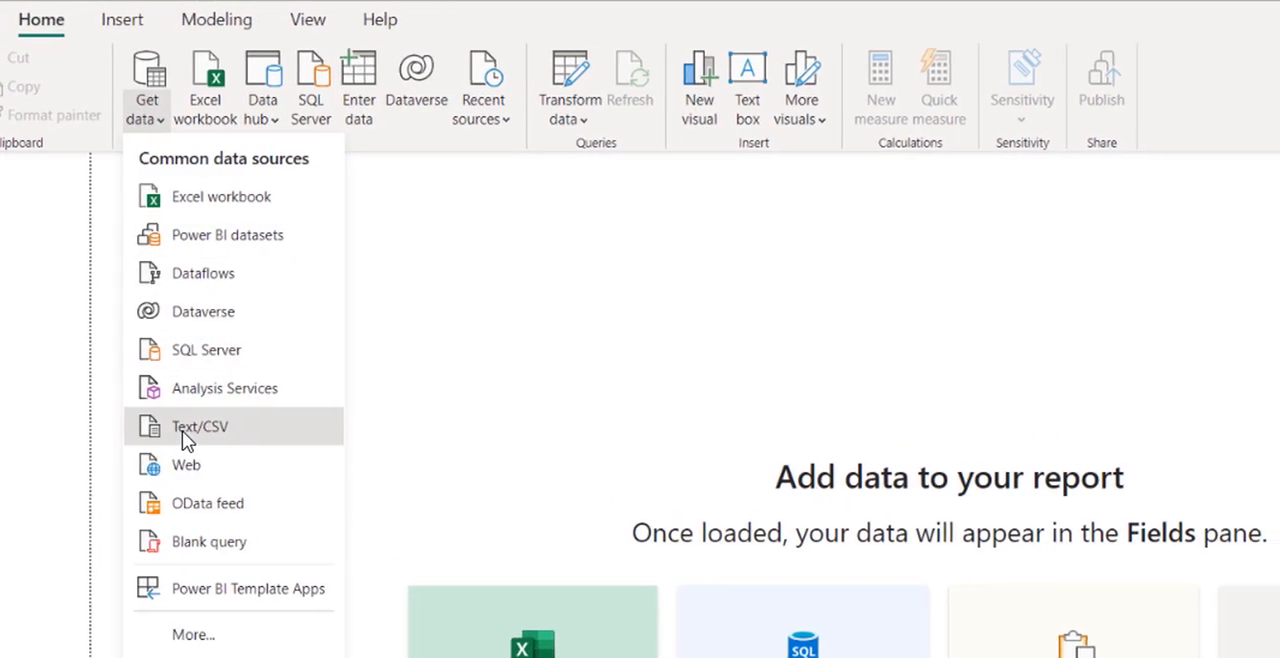
click(186, 430)
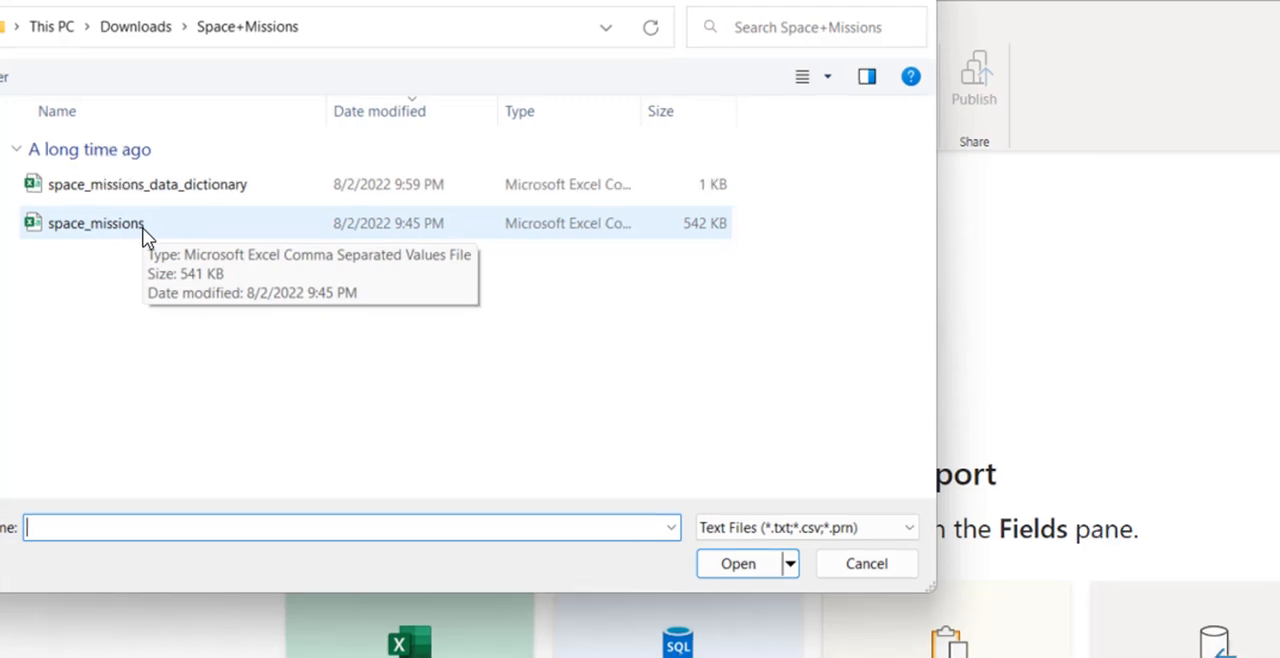
double_click(141, 229)
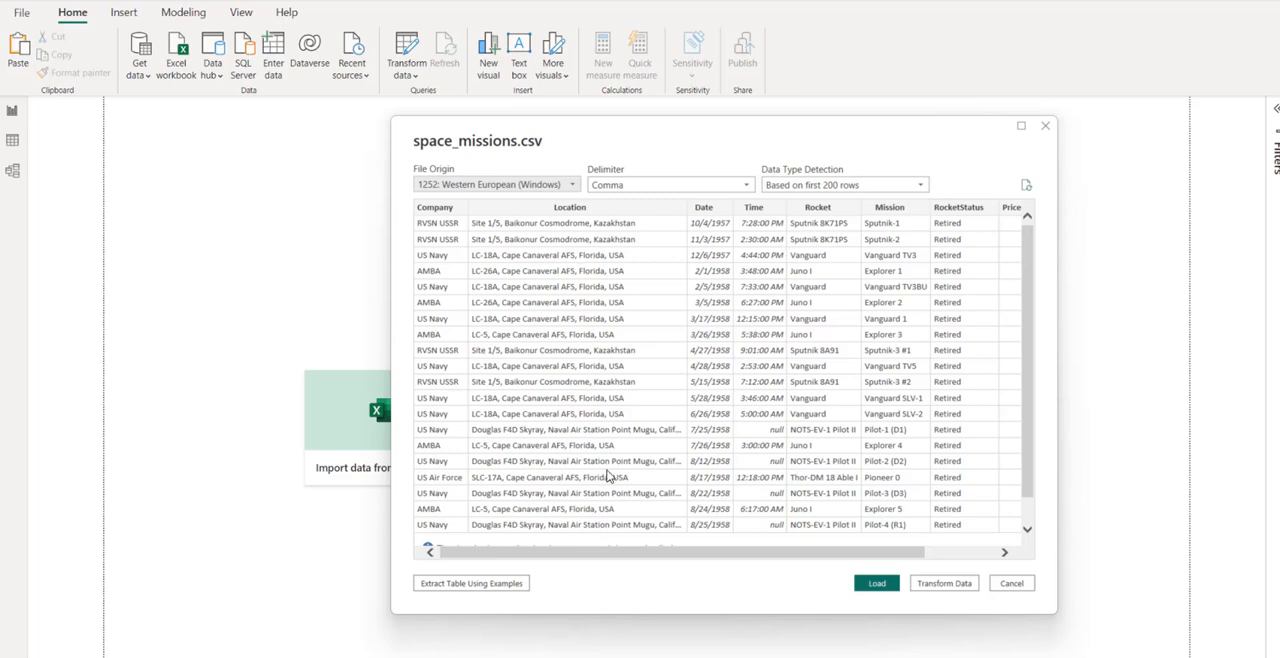
- Check the remaining columns in the space_missions.csv import preview, open the data for transformation and look over its columns
drag(552, 554, 771, 597)
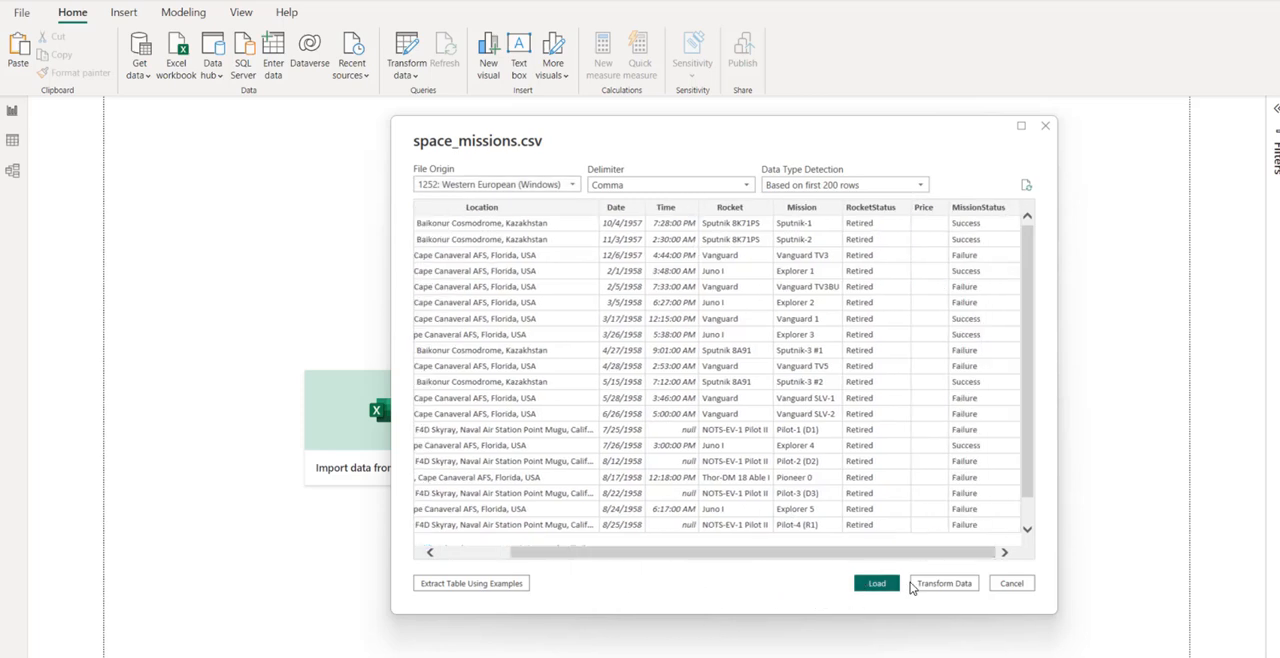
click(950, 589)
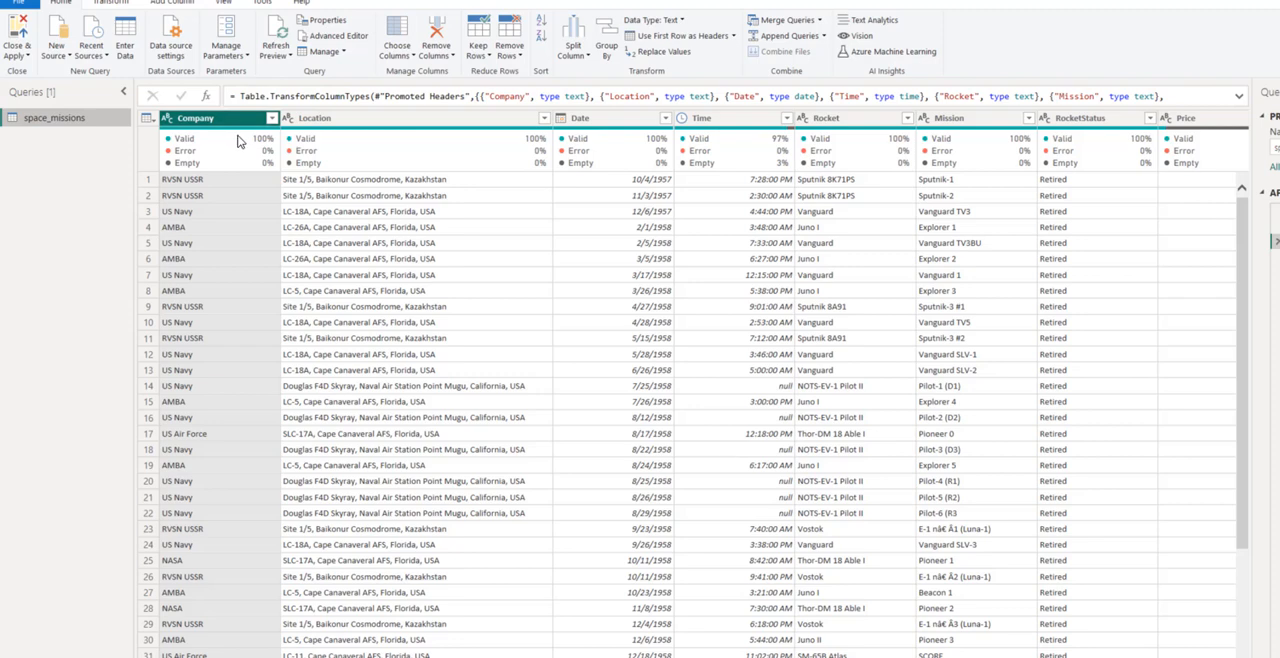
ctrl+click(320, 118)
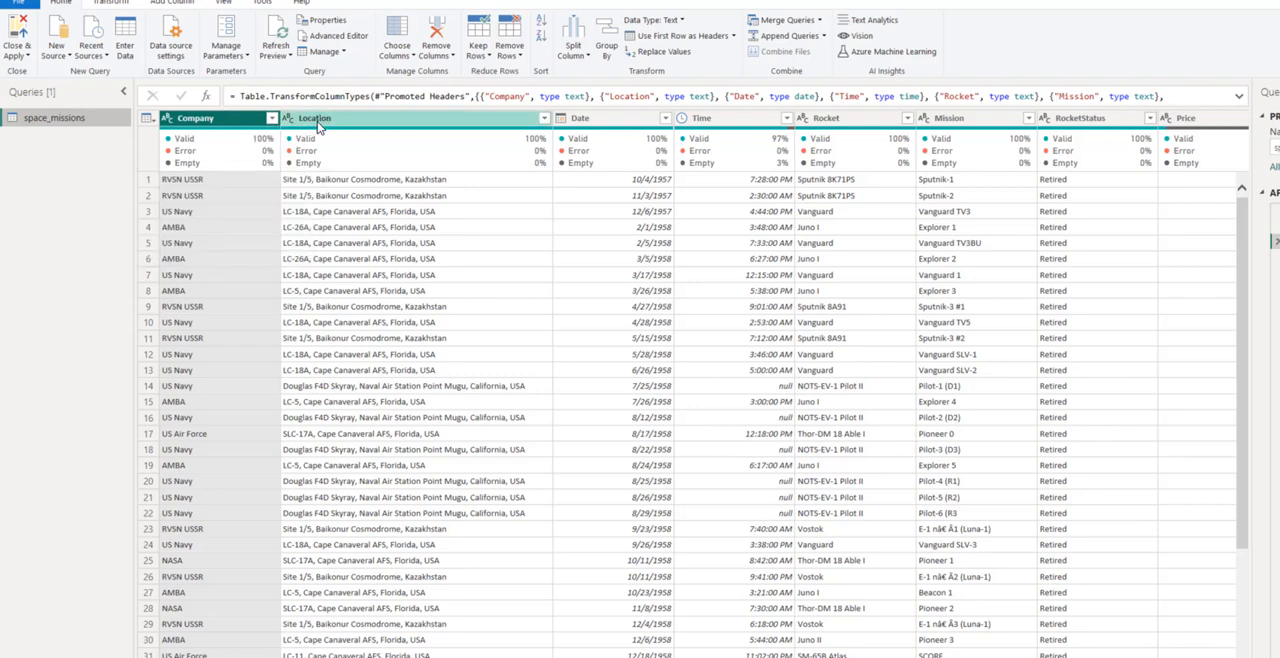
ctrl+click(318, 120)
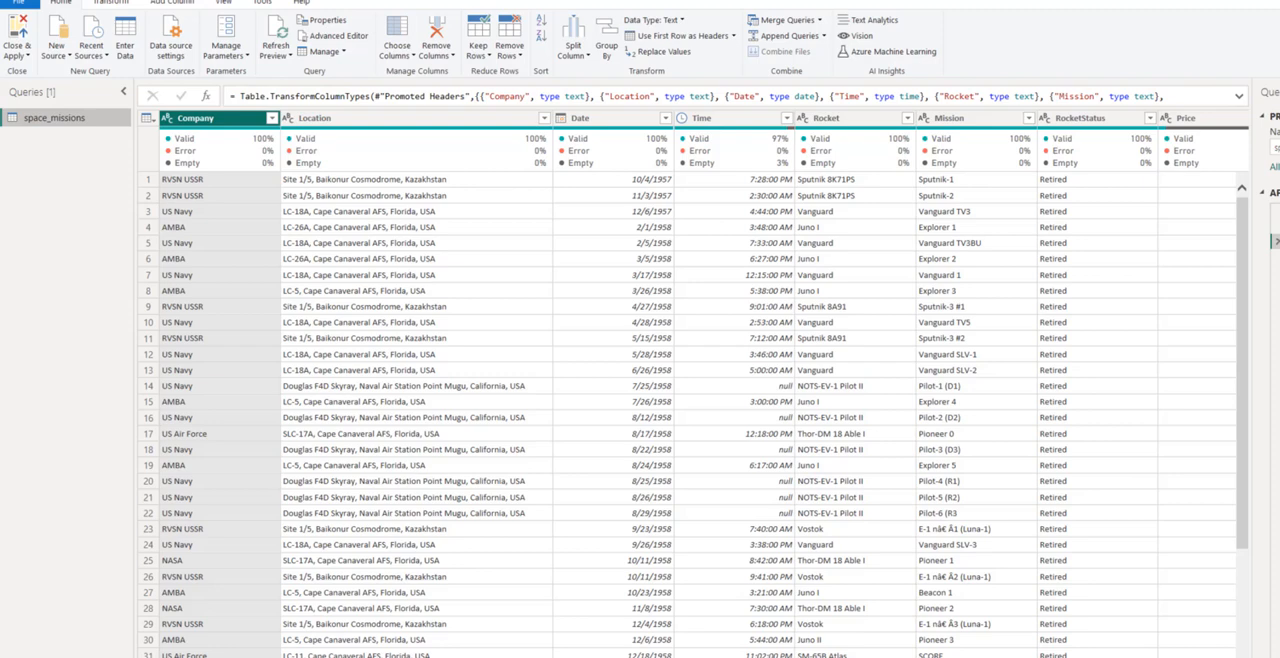
scroll(697, 415, right, 2)
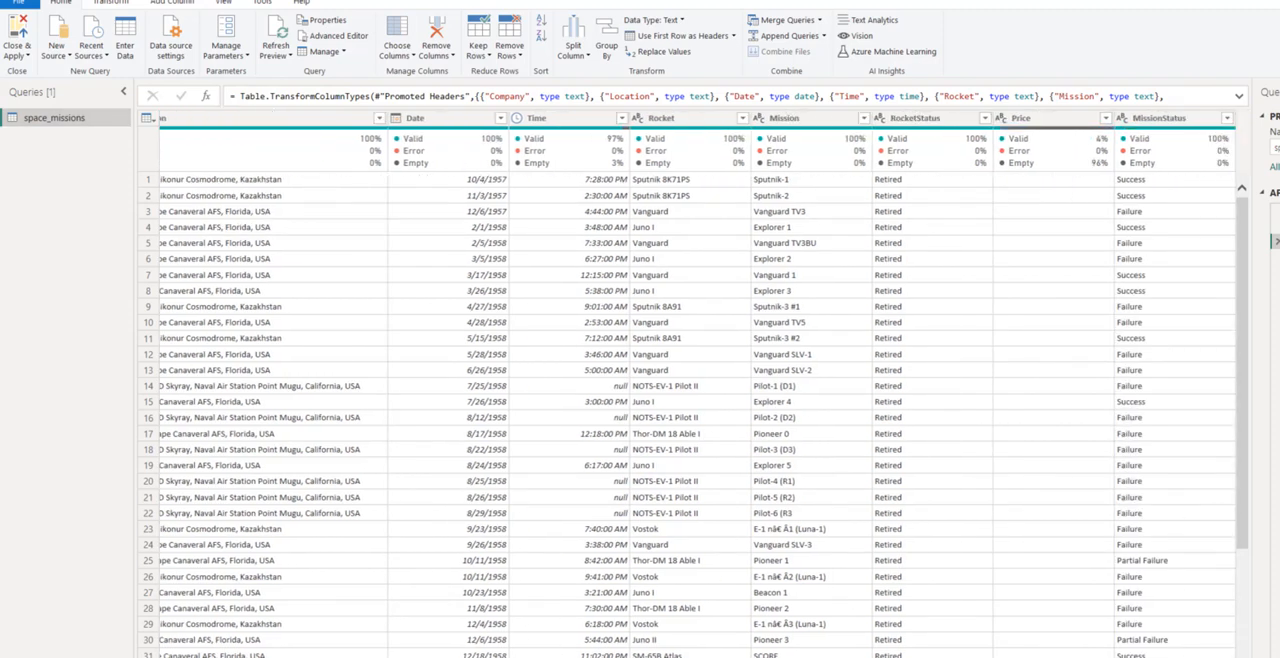
scroll(697, 415, left, 2)
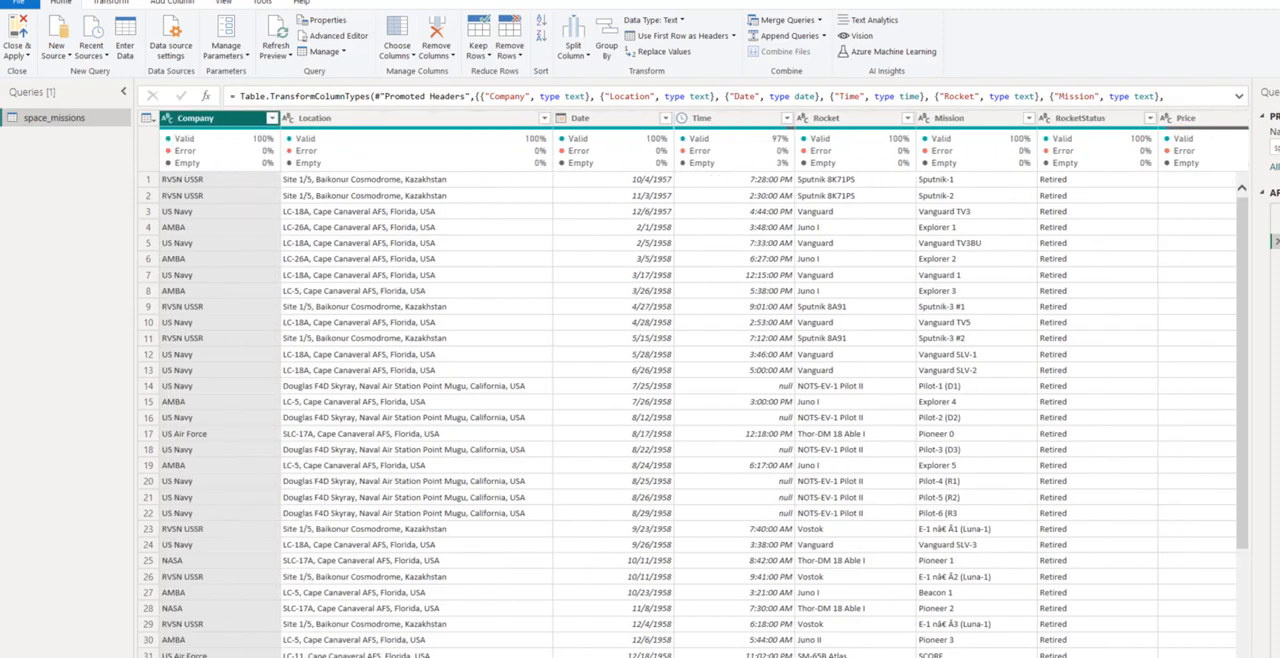
- Turn on the column profile for the space_missions query preview
mouse_move(405, 153)
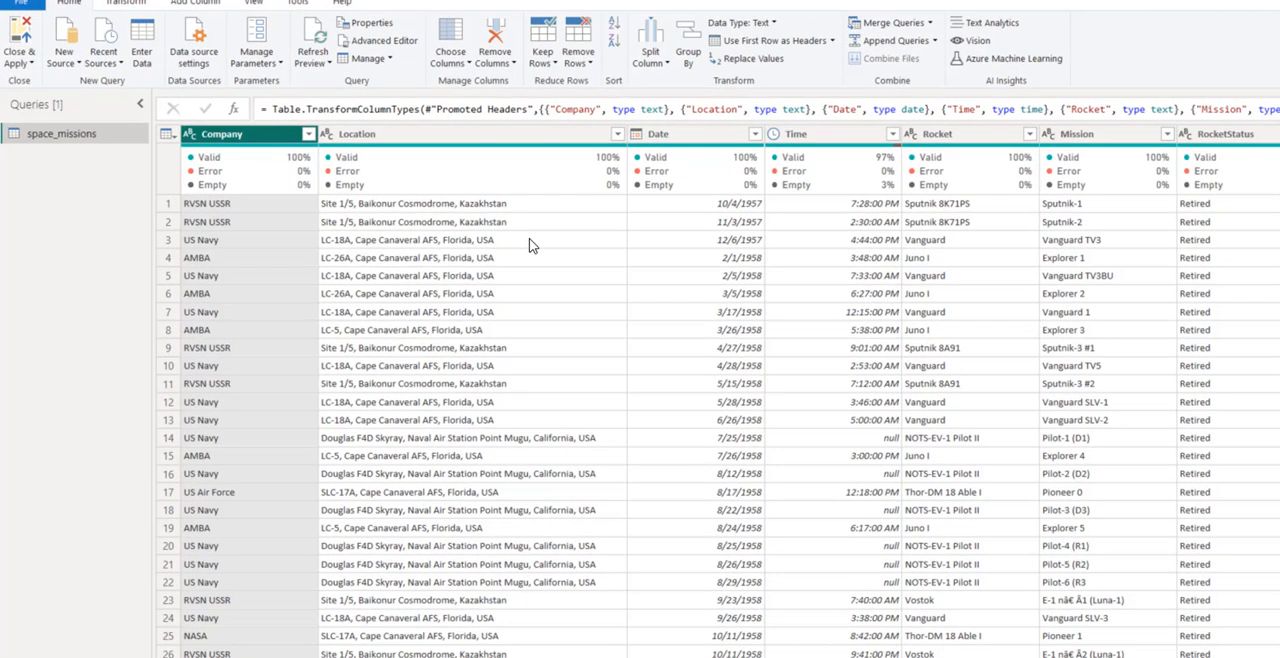
click(254, 3)
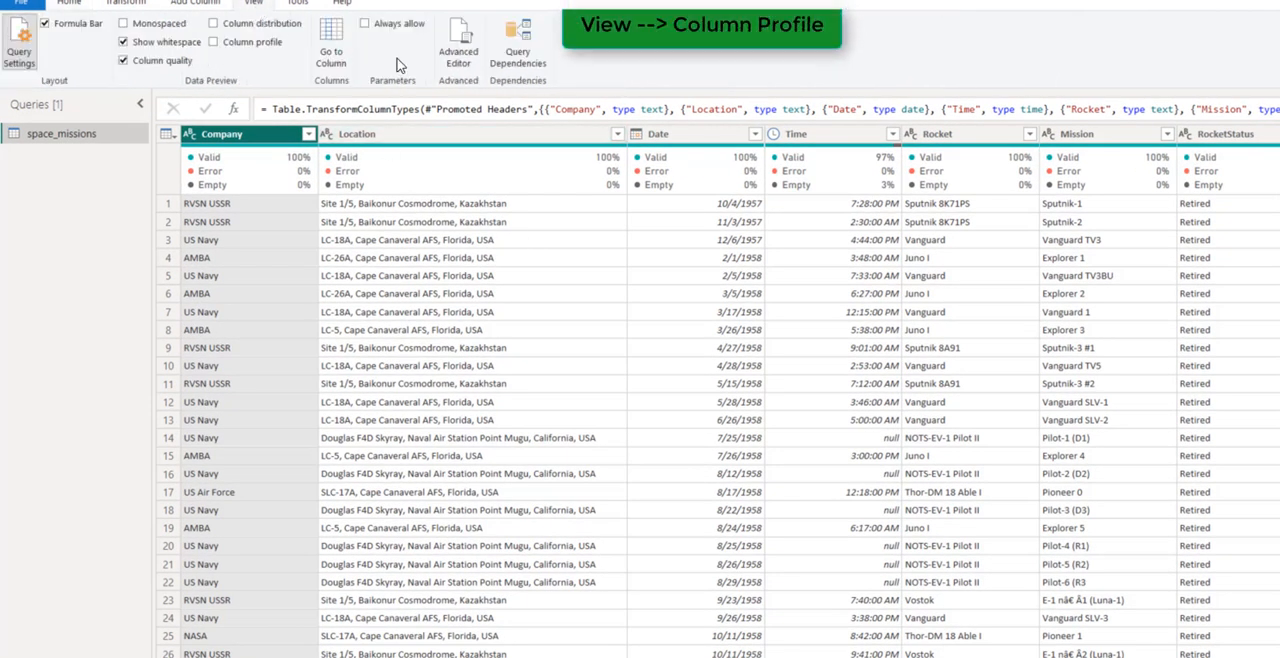
click(212, 42)
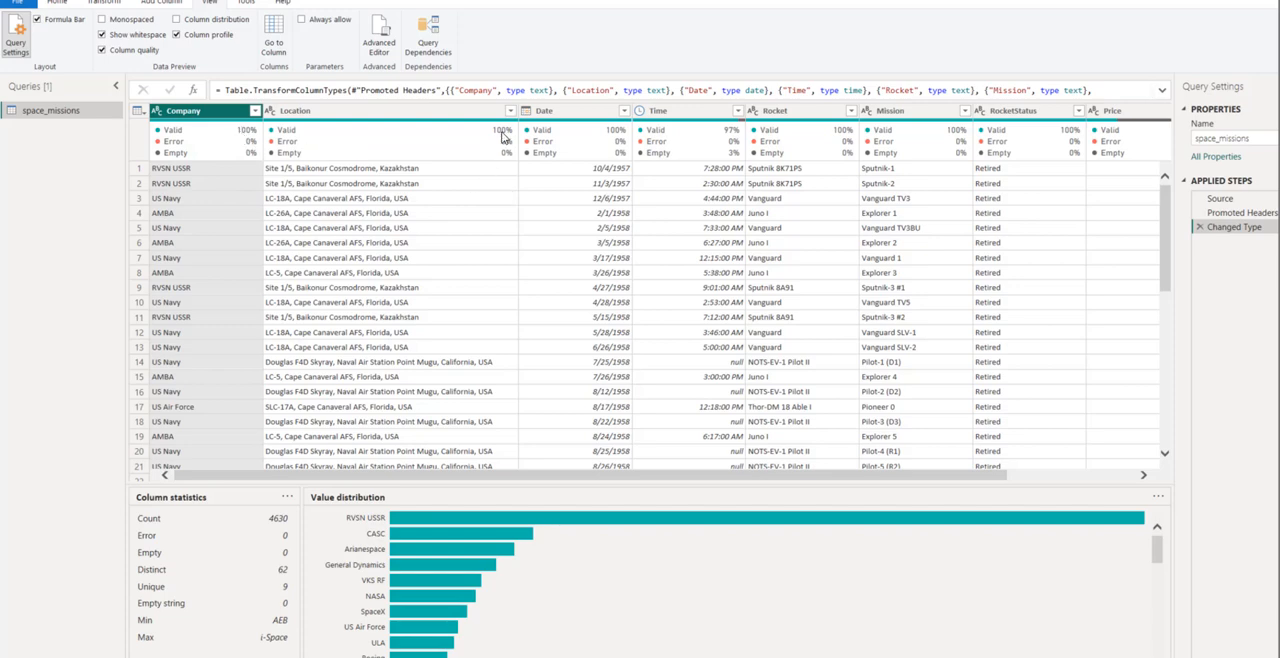
- Examine the column quality figures across all columns, especially the empty share of Time and Price
scroll(445, 484, right, 2)
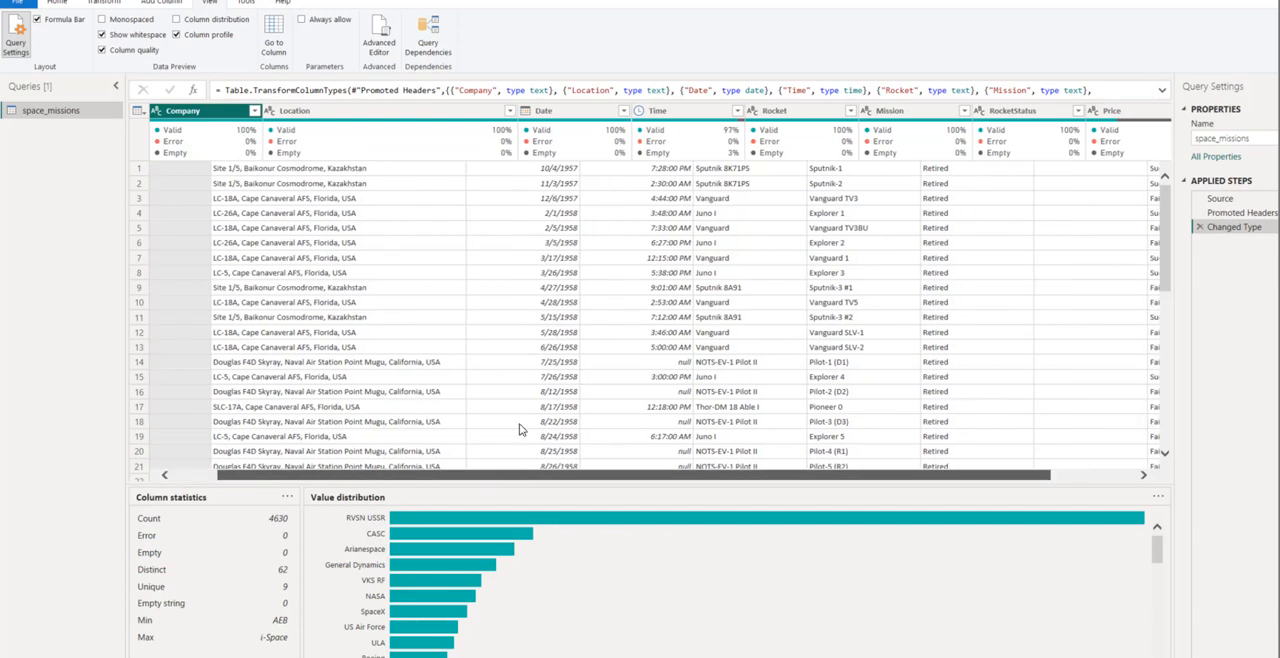
click(514, 380)
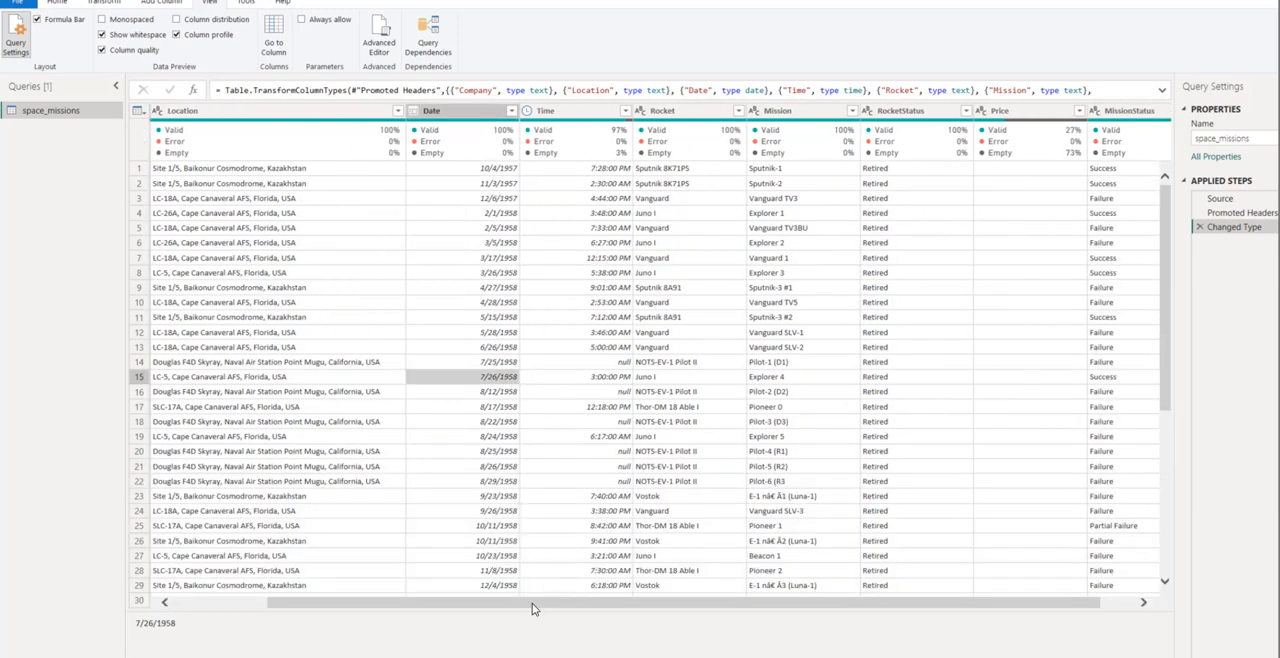
drag(532, 603, 667, 606)
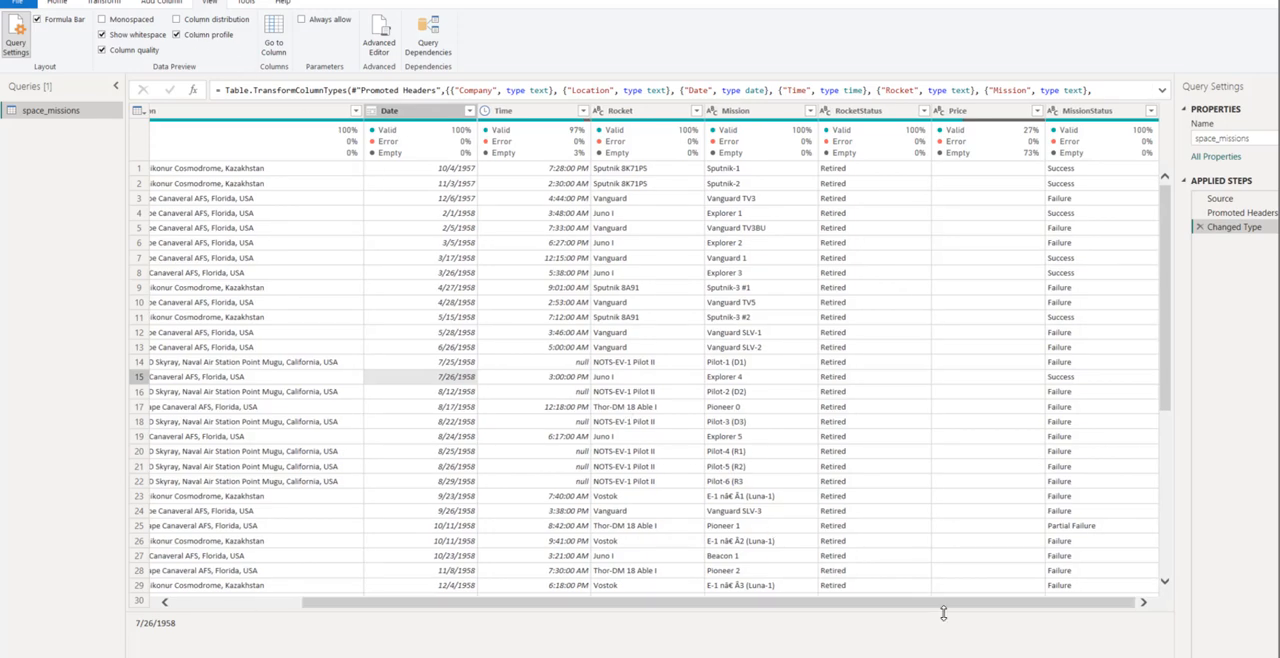
drag(943, 609, 876, 608)
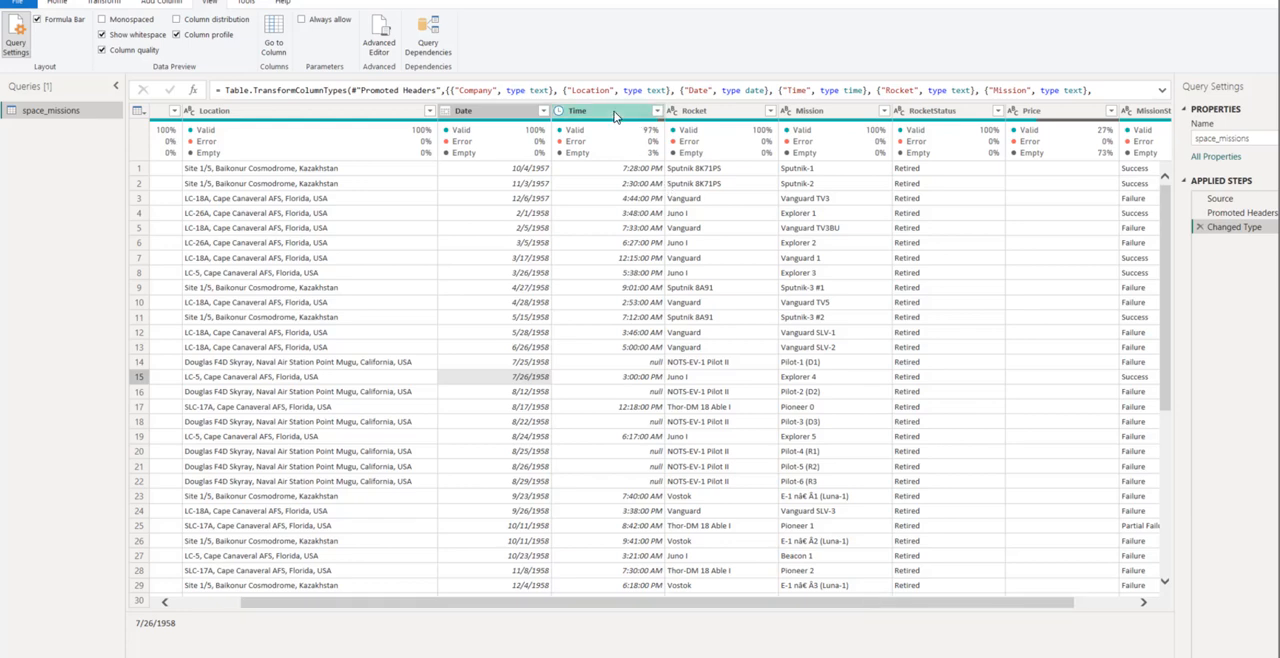
mouse_move(652, 145)
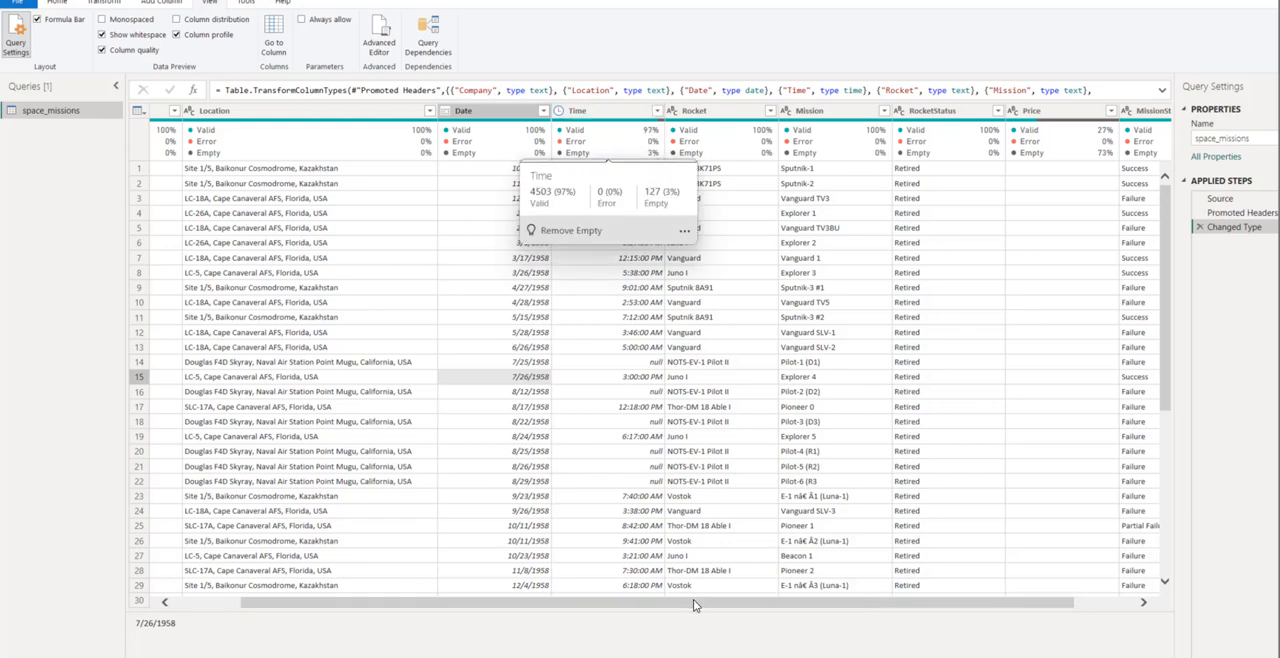
drag(686, 607, 632, 606)
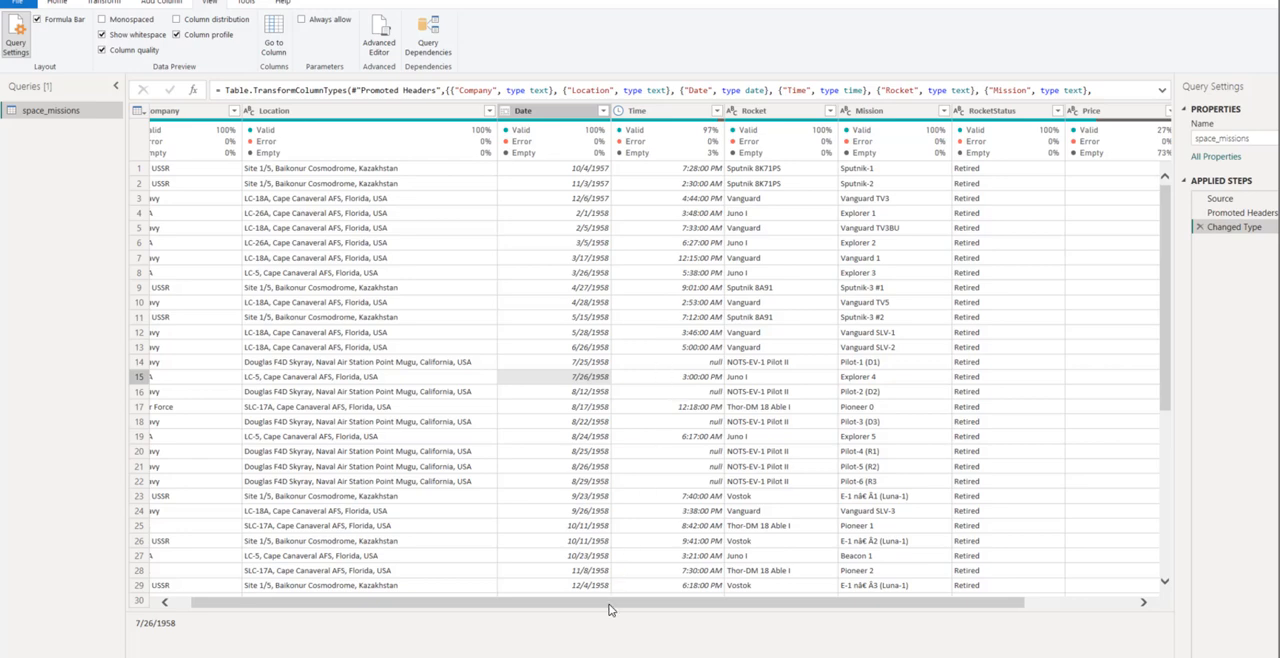
drag(608, 602, 520, 602)
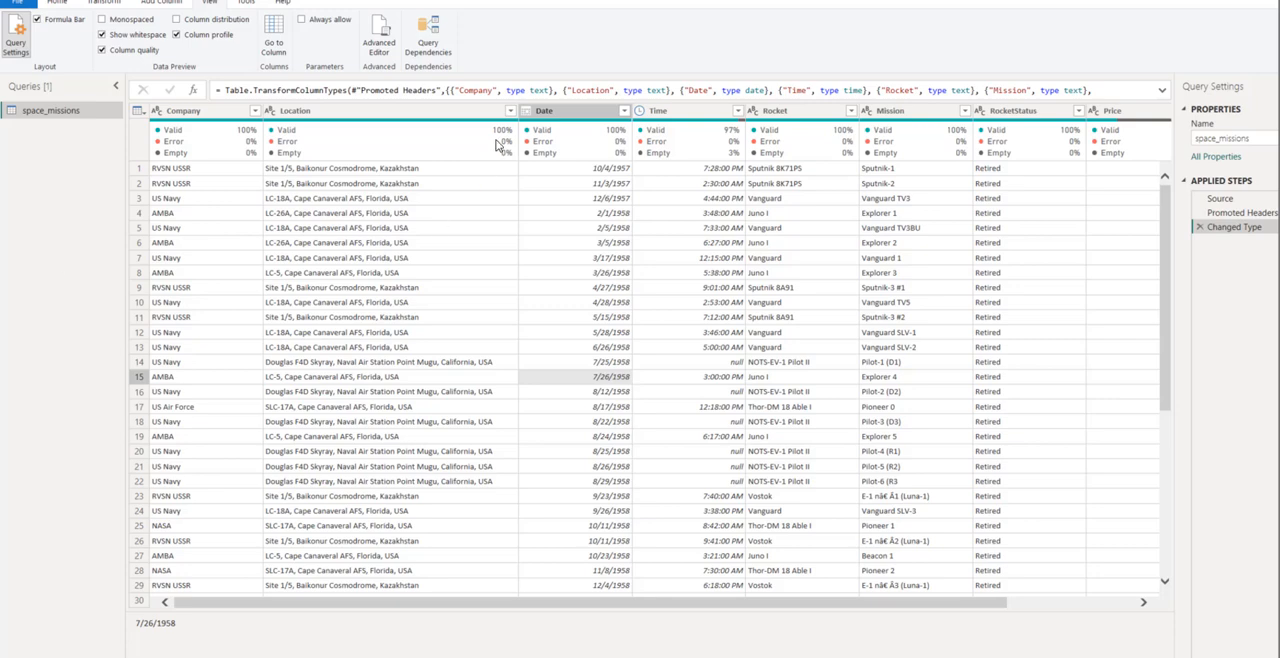
- Begin adding a column that extracts the text after a delimiter from the Location column, with a comma as delimiter
click(436, 118)
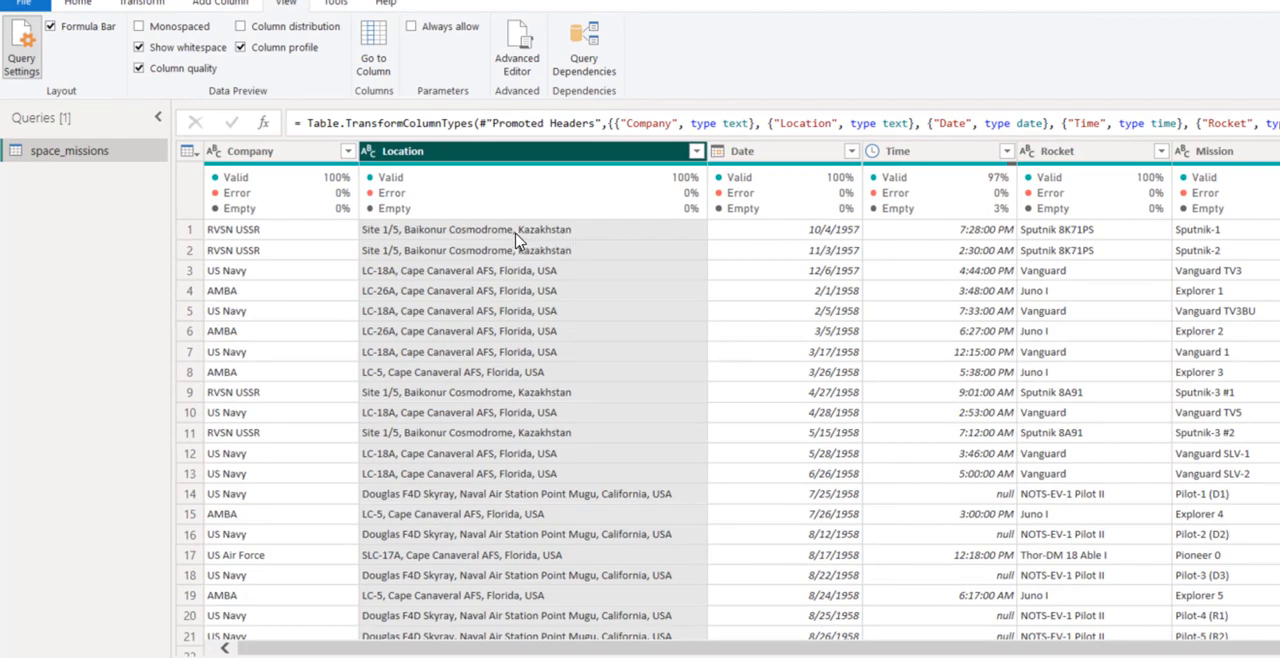
scroll(578, 342, down, 3)
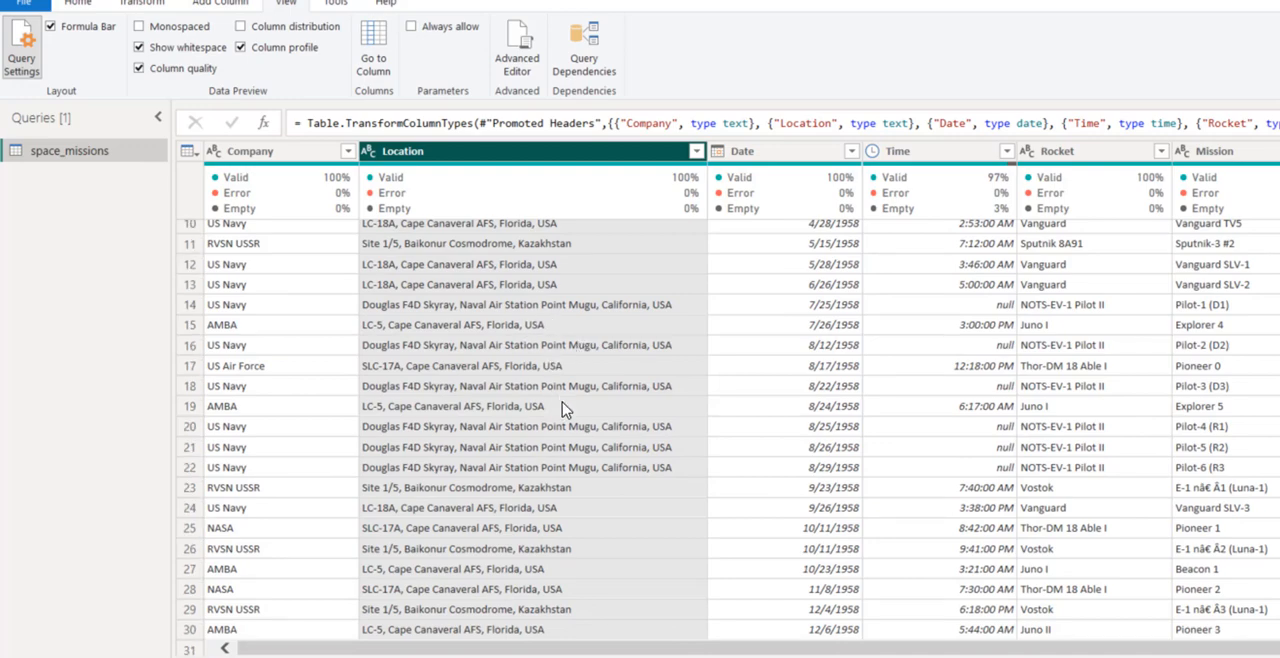
scroll(562, 408, down, 5)
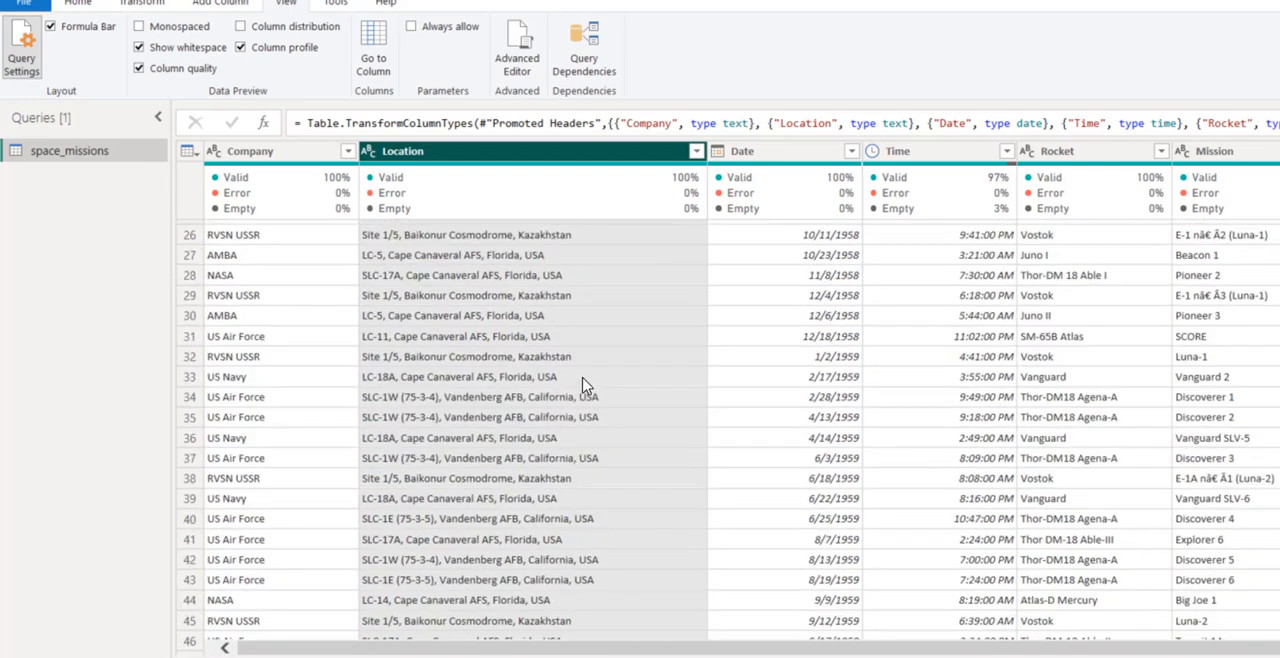
scroll(582, 385, up, 8)
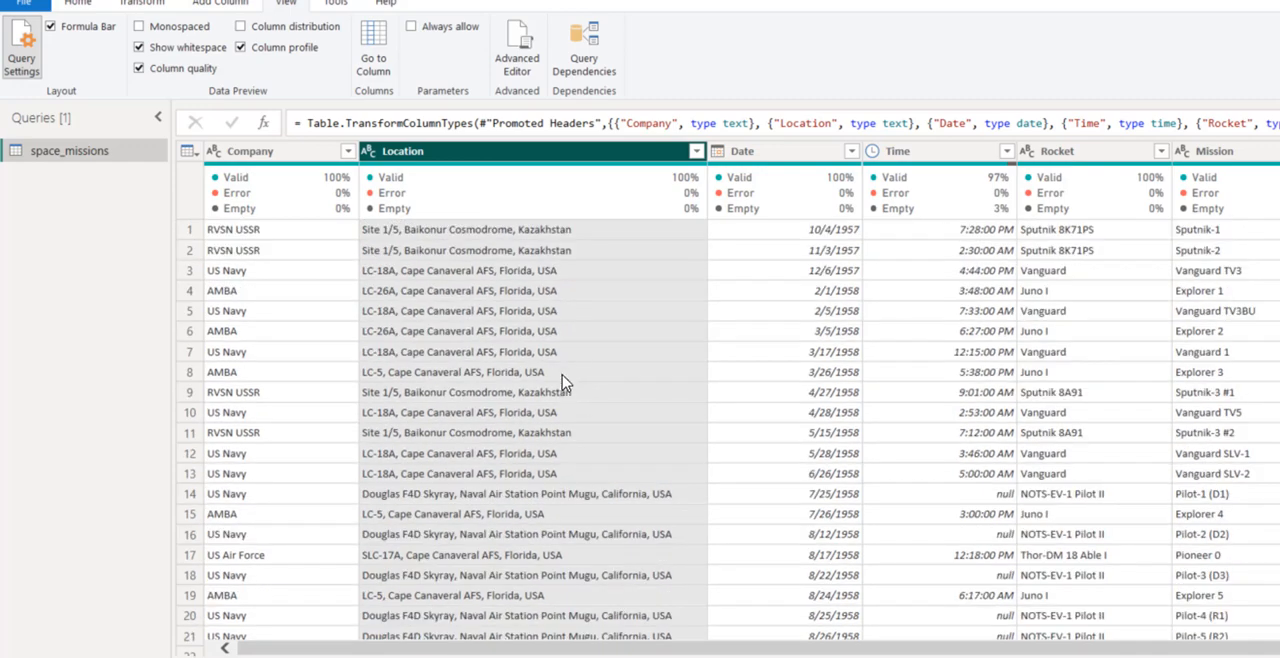
click(220, 3)
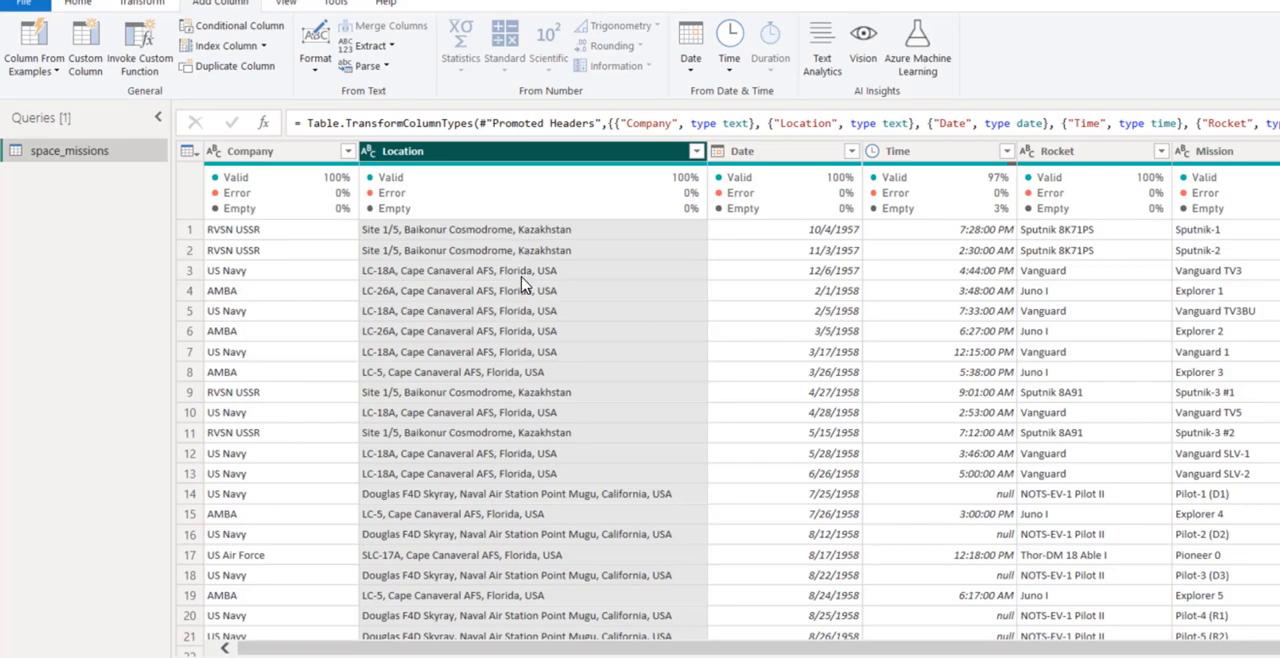
scroll(527, 385, down, 4)
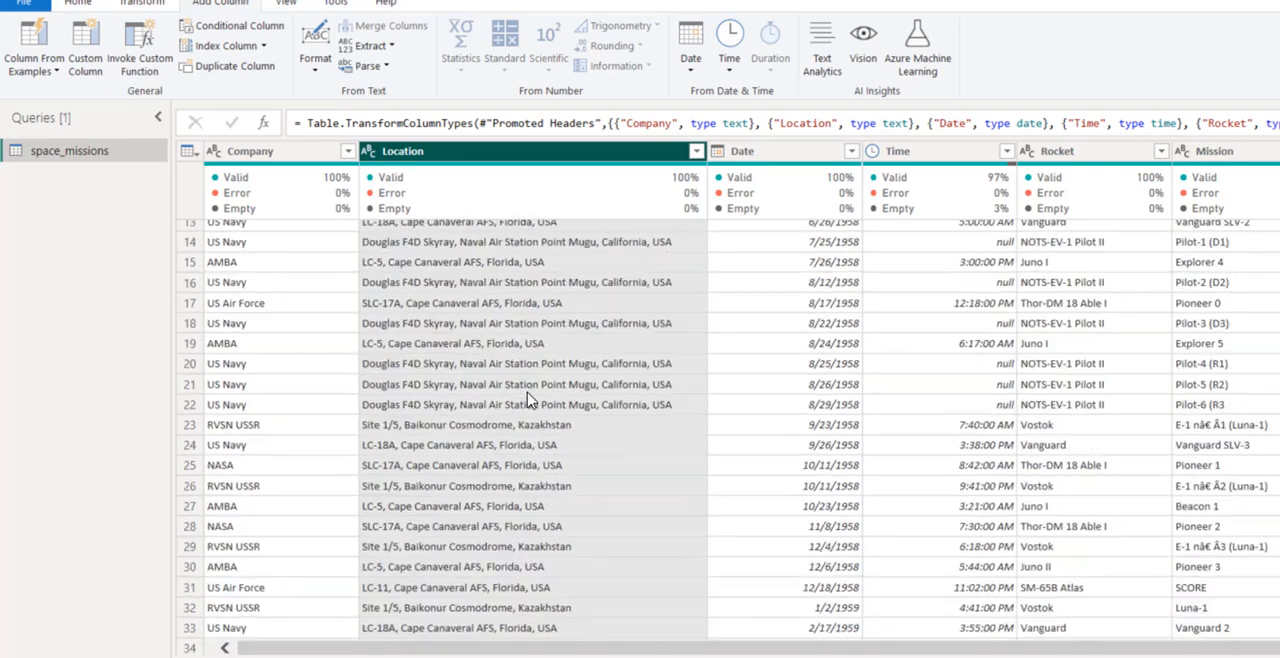
scroll(527, 398, up, 4)
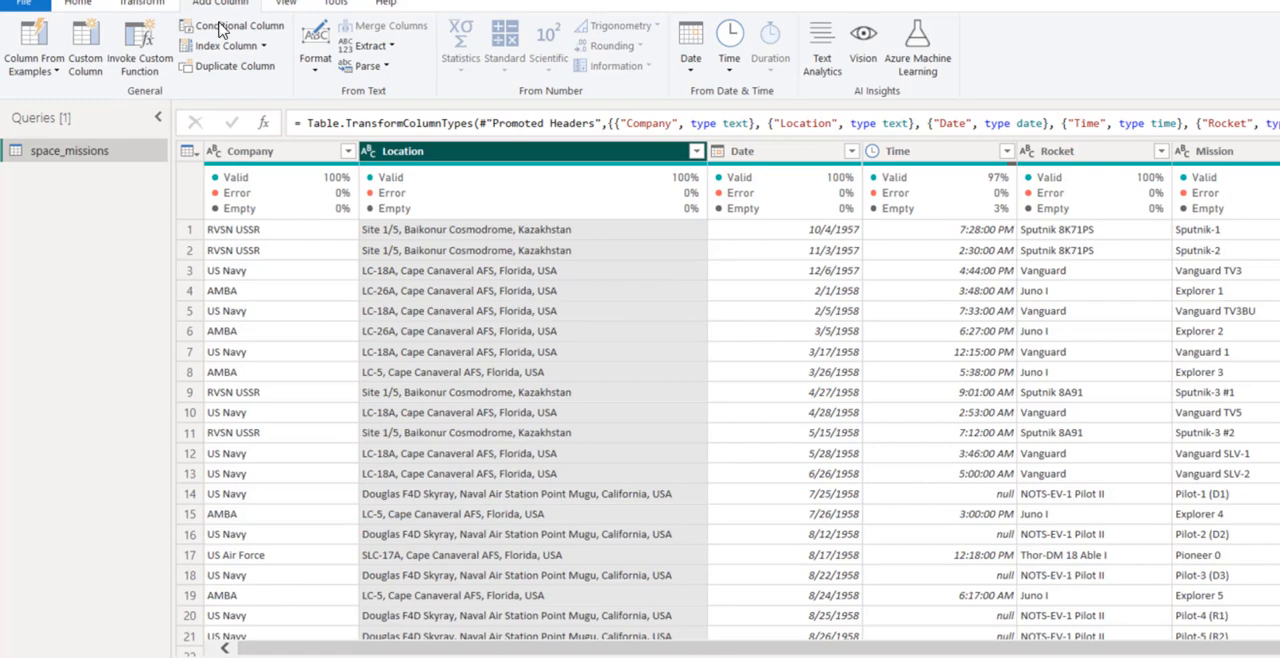
click(372, 46)
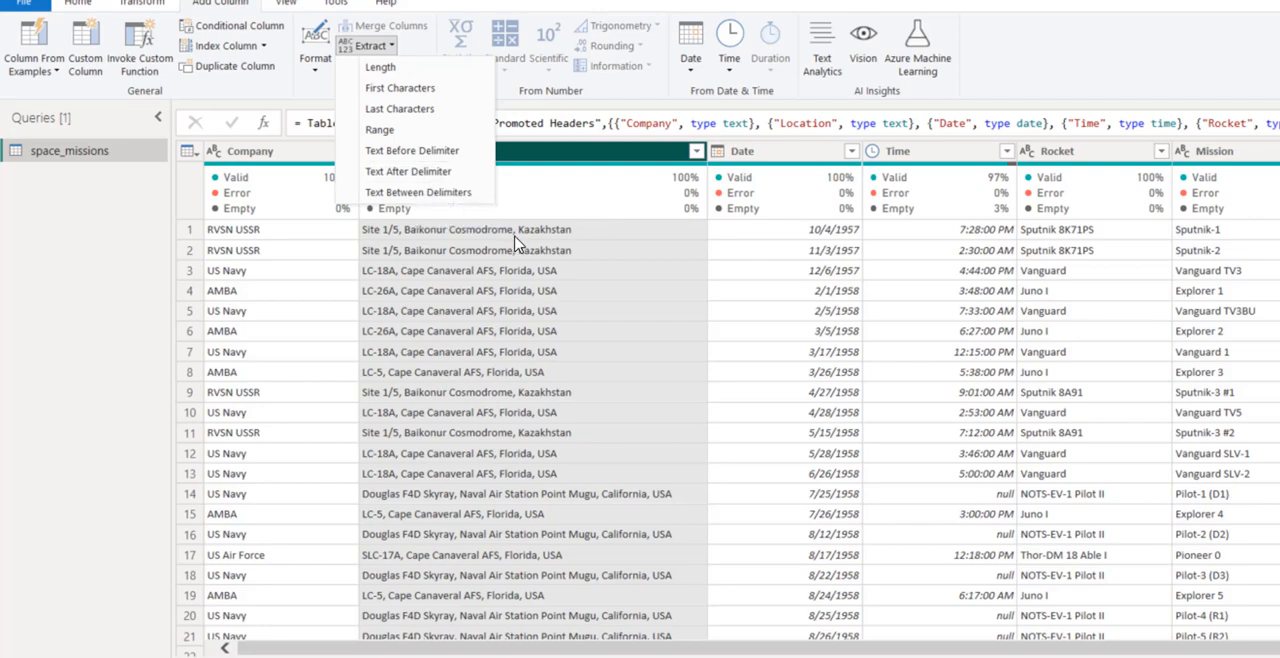
click(436, 180)
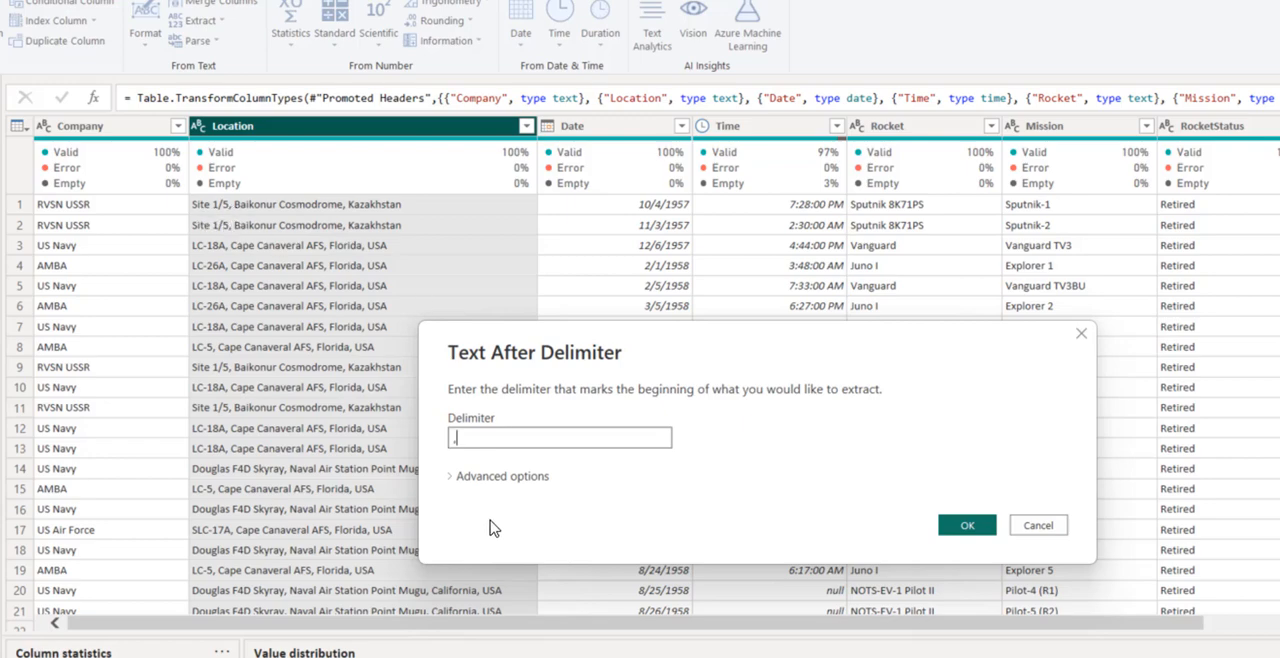
- In the advanced options of the extraction, scan for the delimiter from the end of the input with 0 delimiters skipped
click(452, 480)
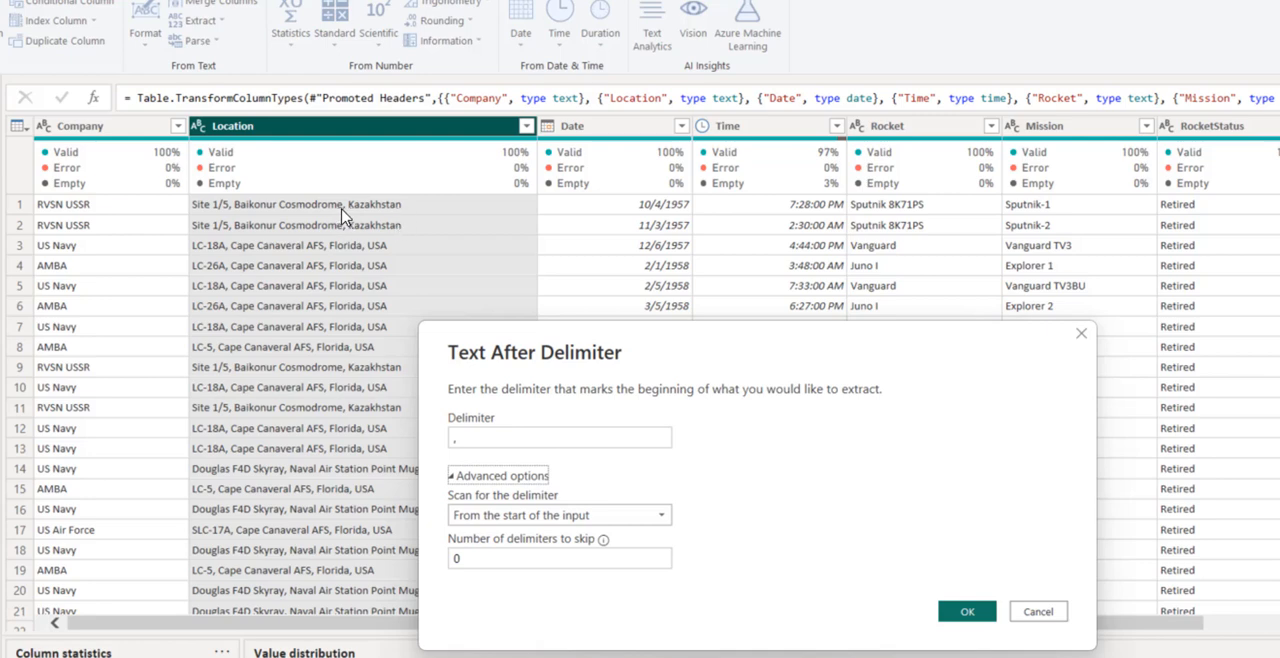
click(538, 518)
click(501, 558)
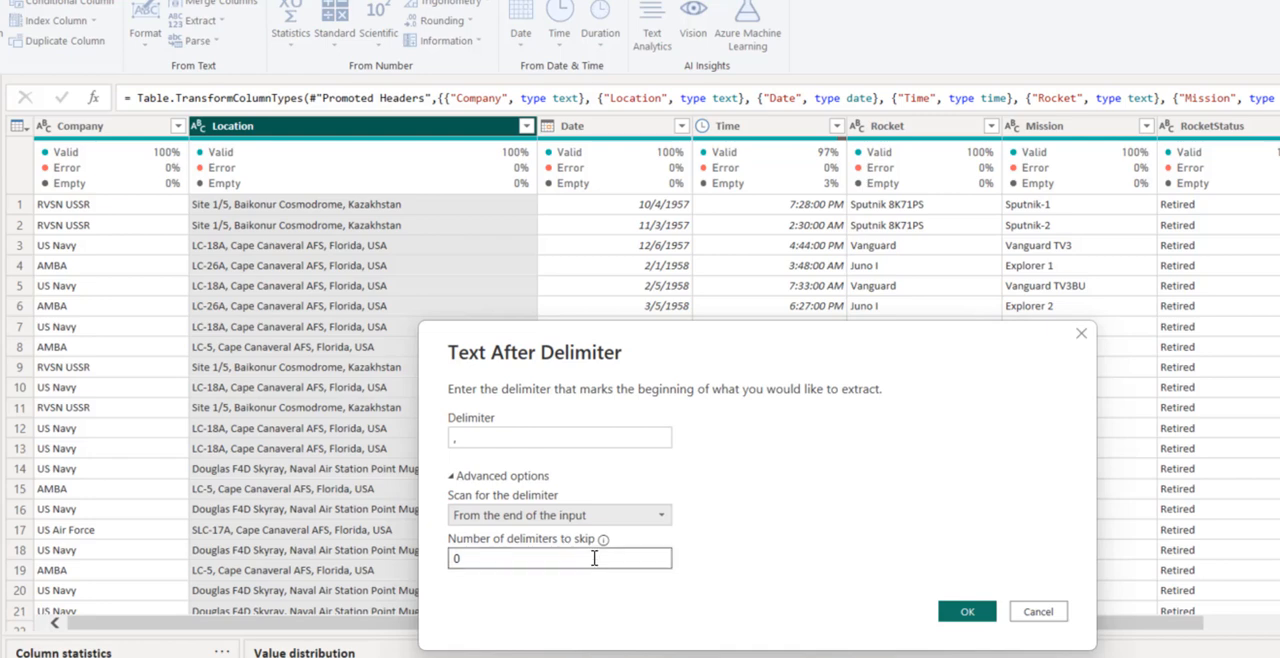
click(975, 616)
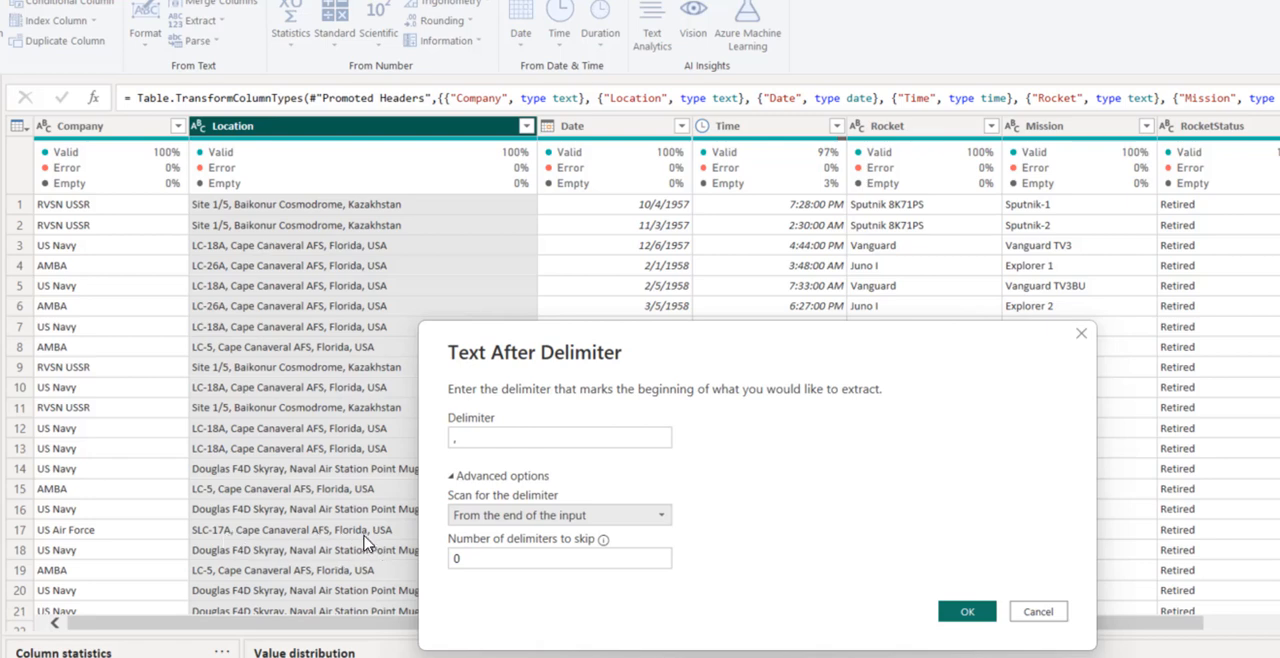
- Try scanning for the delimiter from the start of the input and select the number of delimiters to skip
click(493, 515)
click(489, 532)
drag(500, 554, 447, 565)
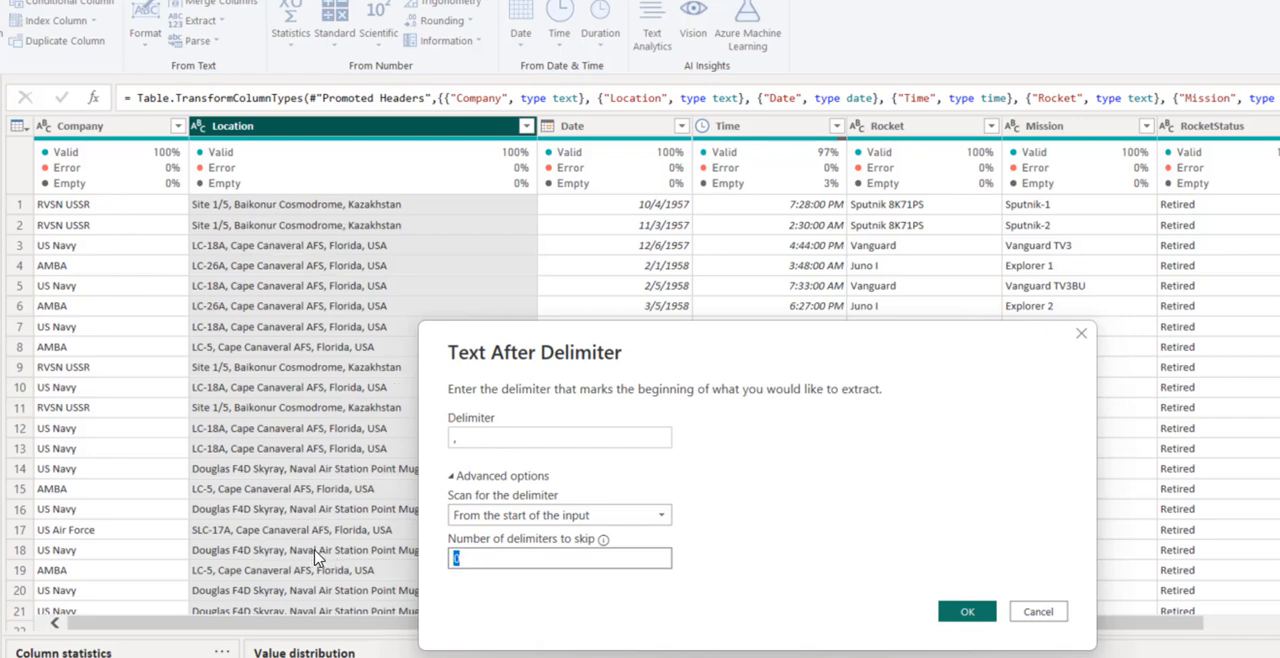
- Choose scanning from the end of the input and create the Text After Delimiter column
click(487, 516)
click(489, 556)
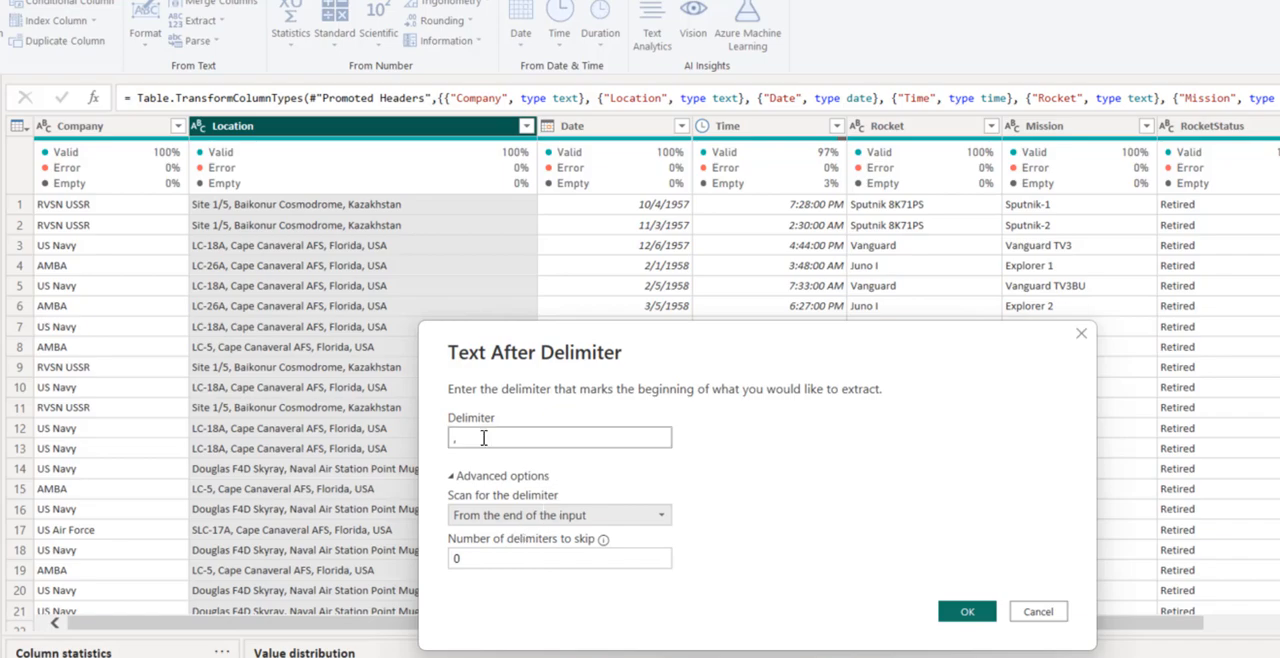
click(968, 610)
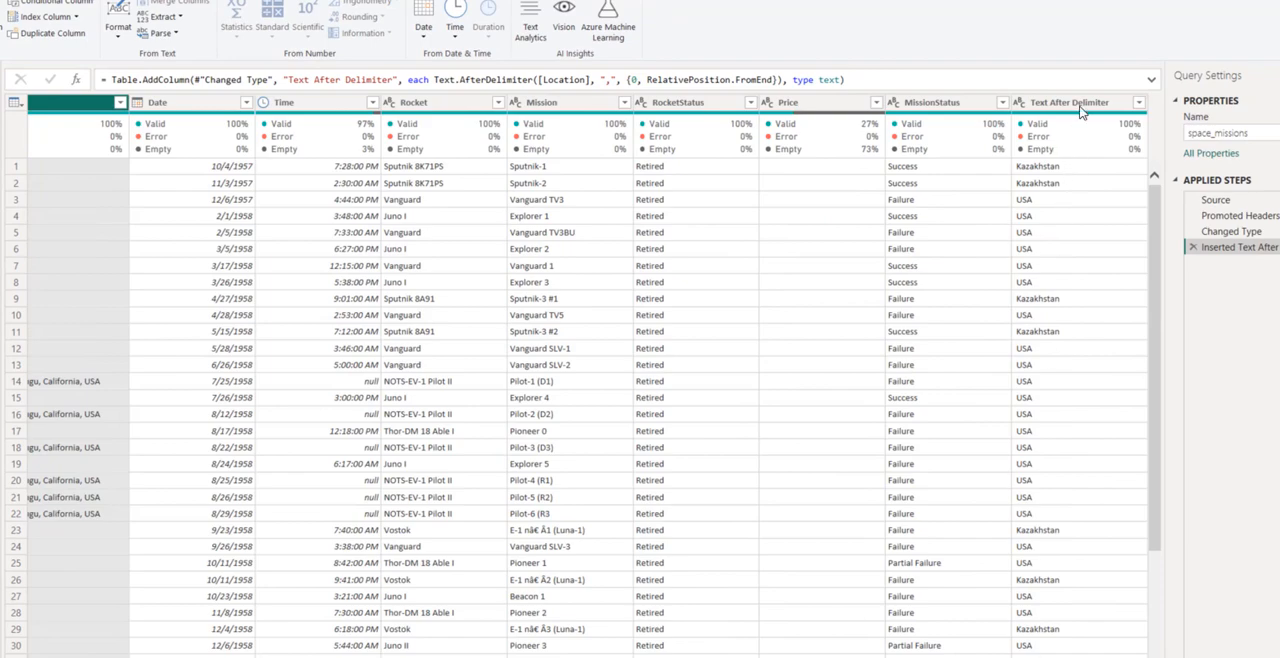
- Check the extracted values in the Text After Delimiter column and rename the column as Country
scroll(1072, 540, down, 4)
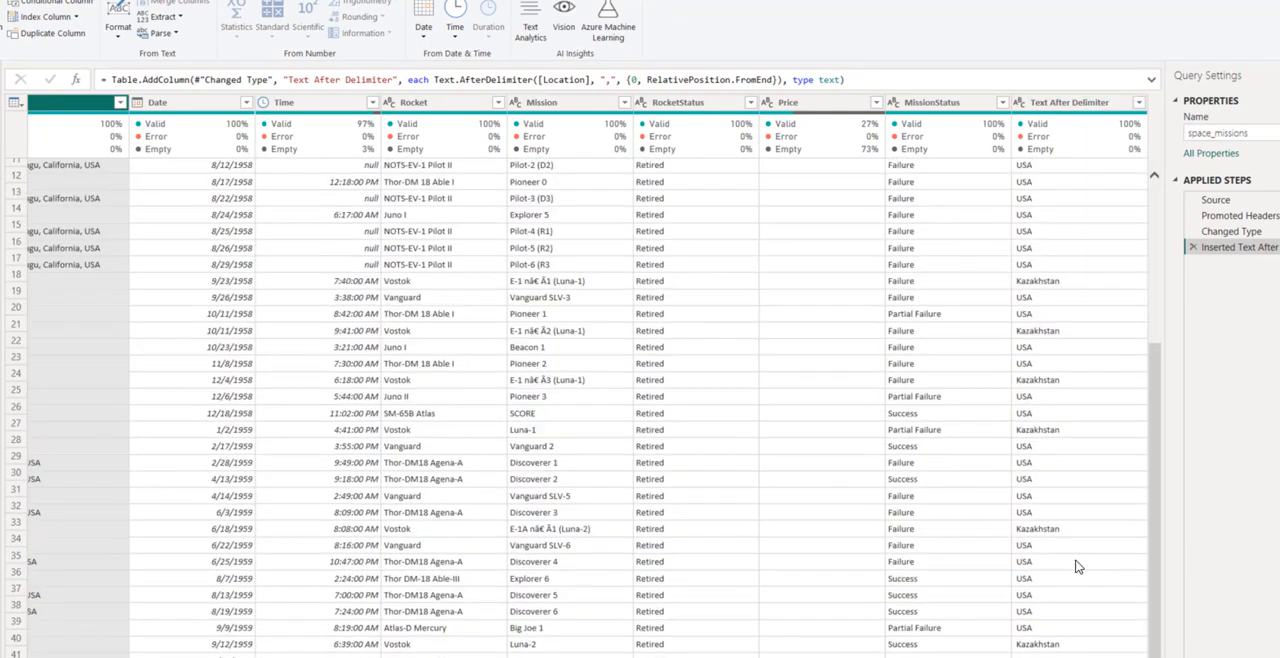
scroll(1077, 549, up, 4)
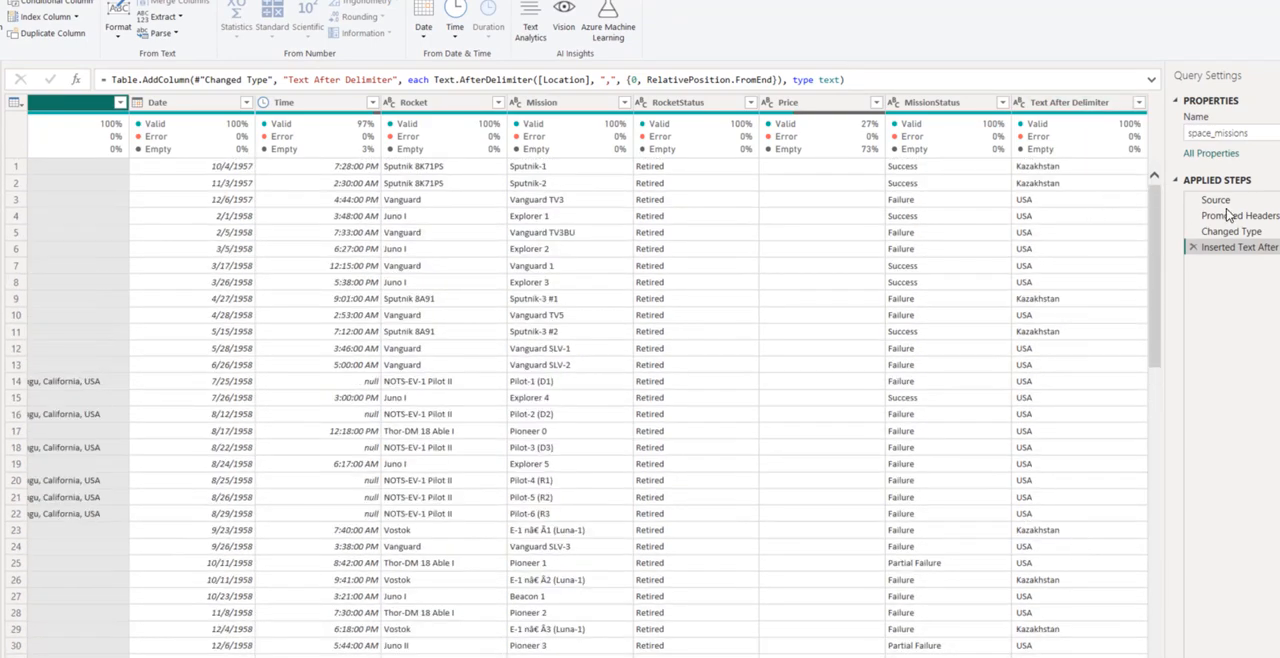
click(1068, 103)
double_click(1070, 103)
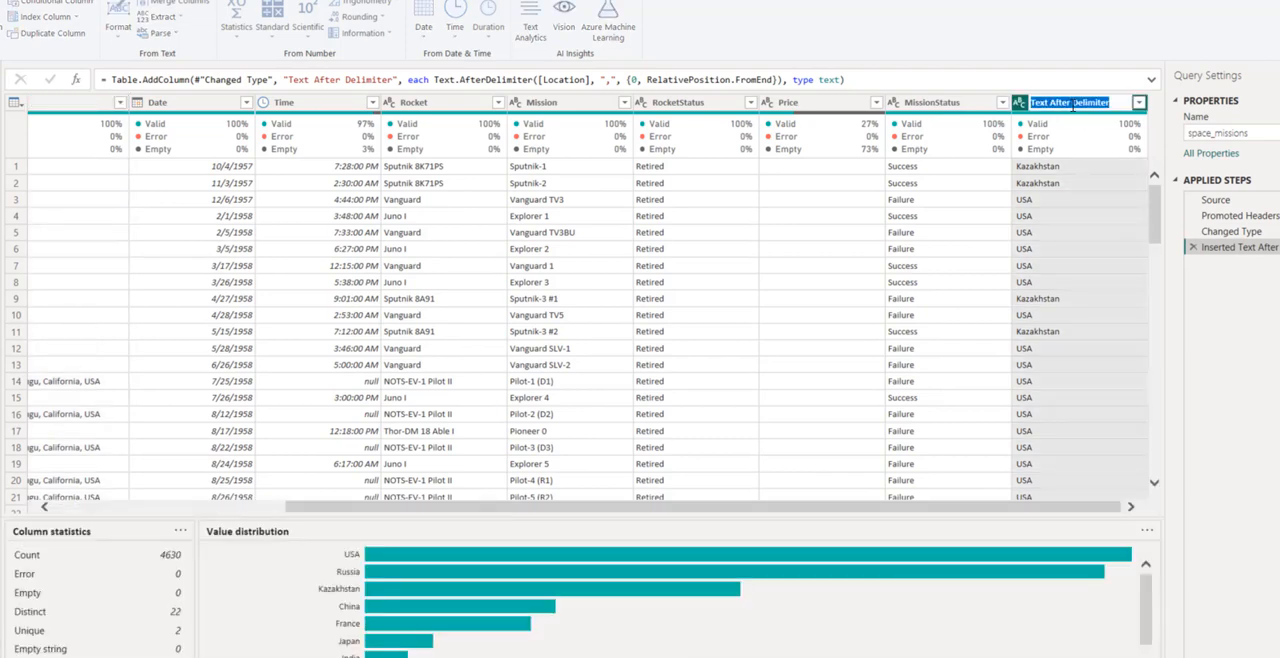
text(C)
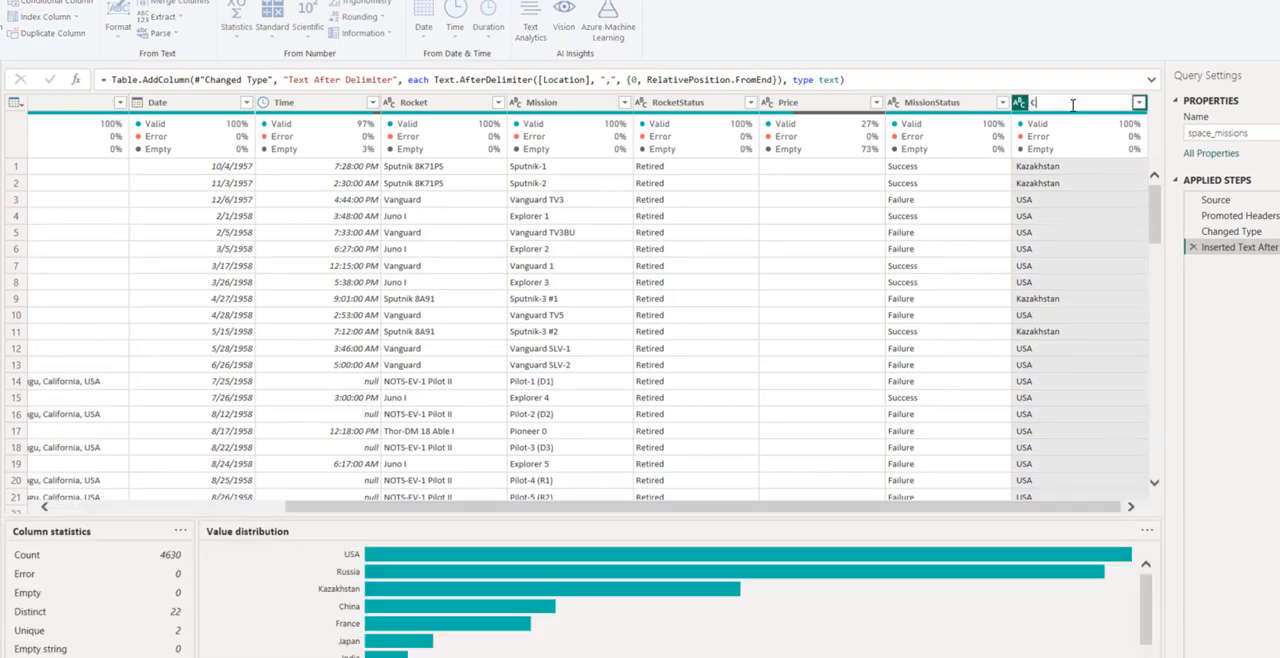
text(ountry)
key(Return)
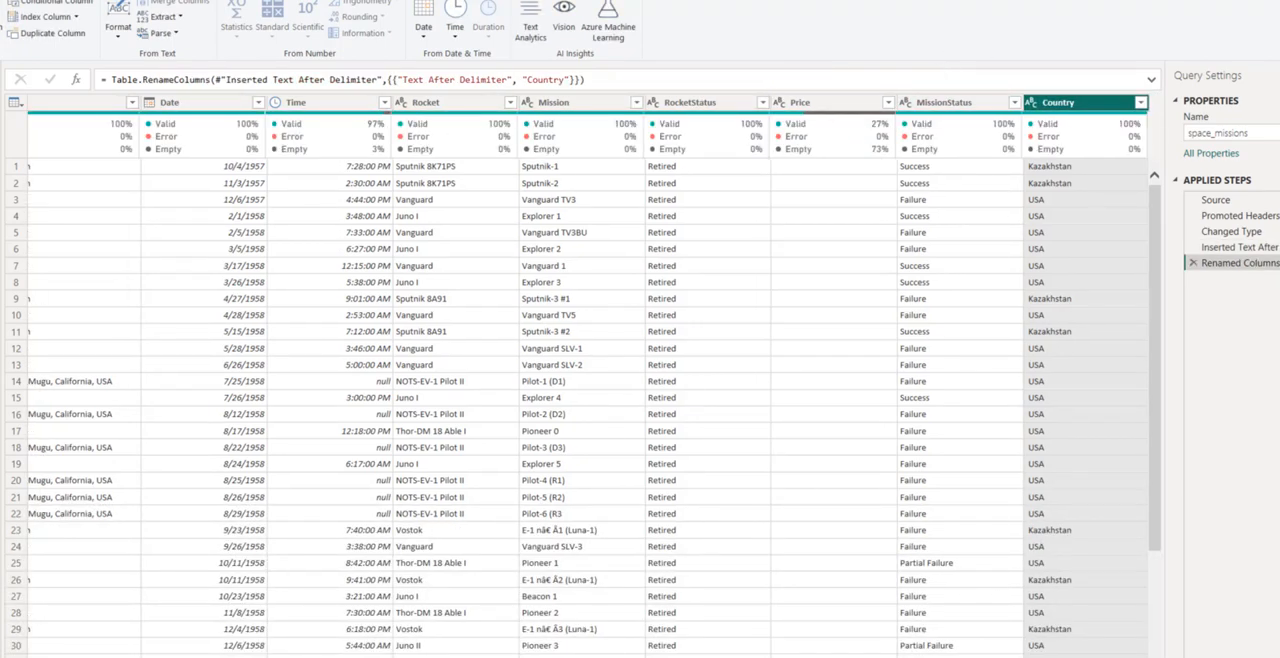
- Add a Year column extracted from the Date column
scroll(222, 510, left, 5)
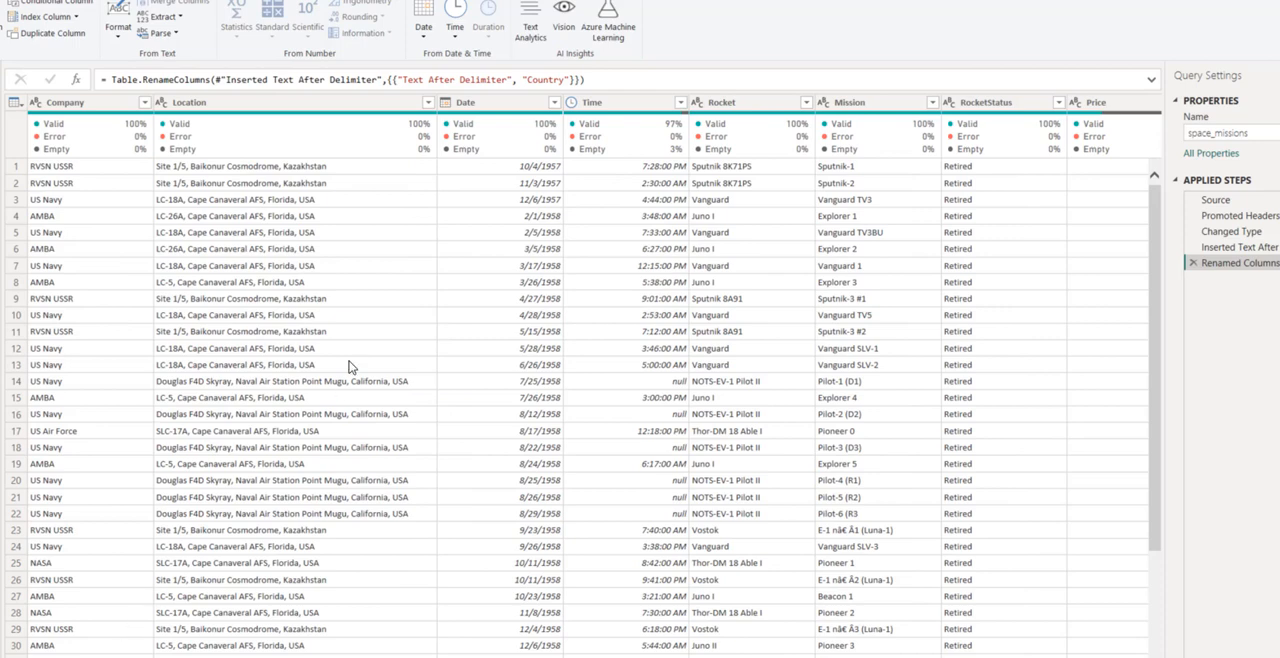
click(494, 107)
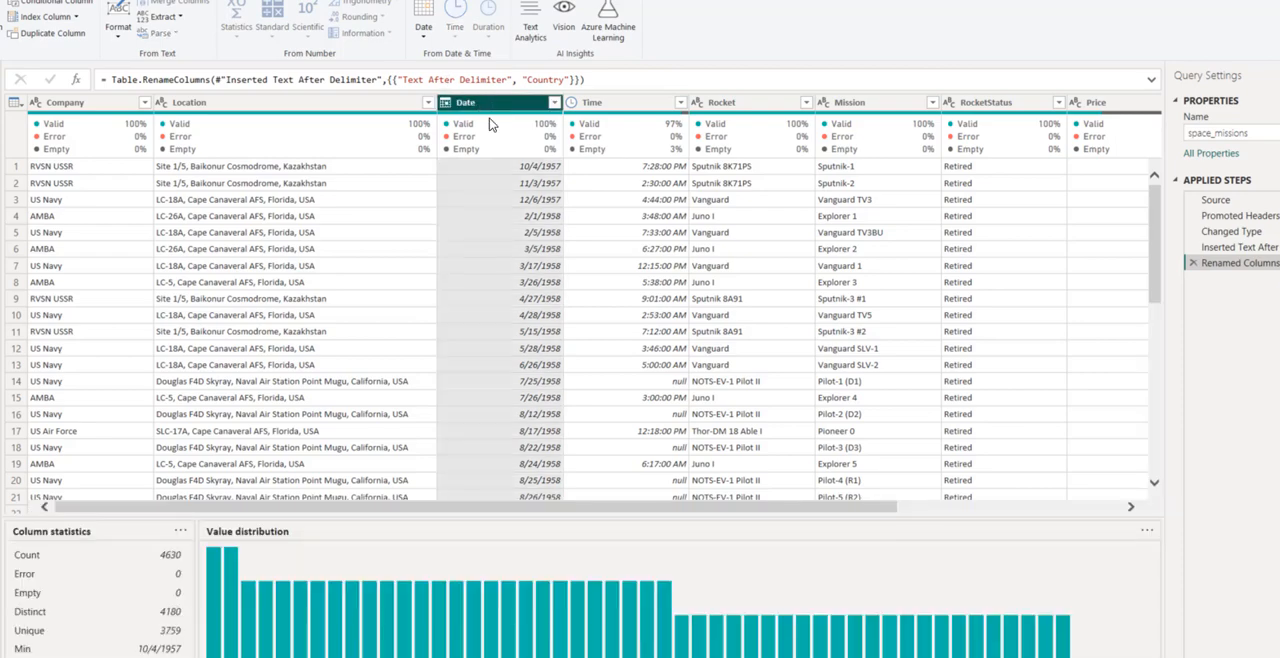
mouse_move(487, 133)
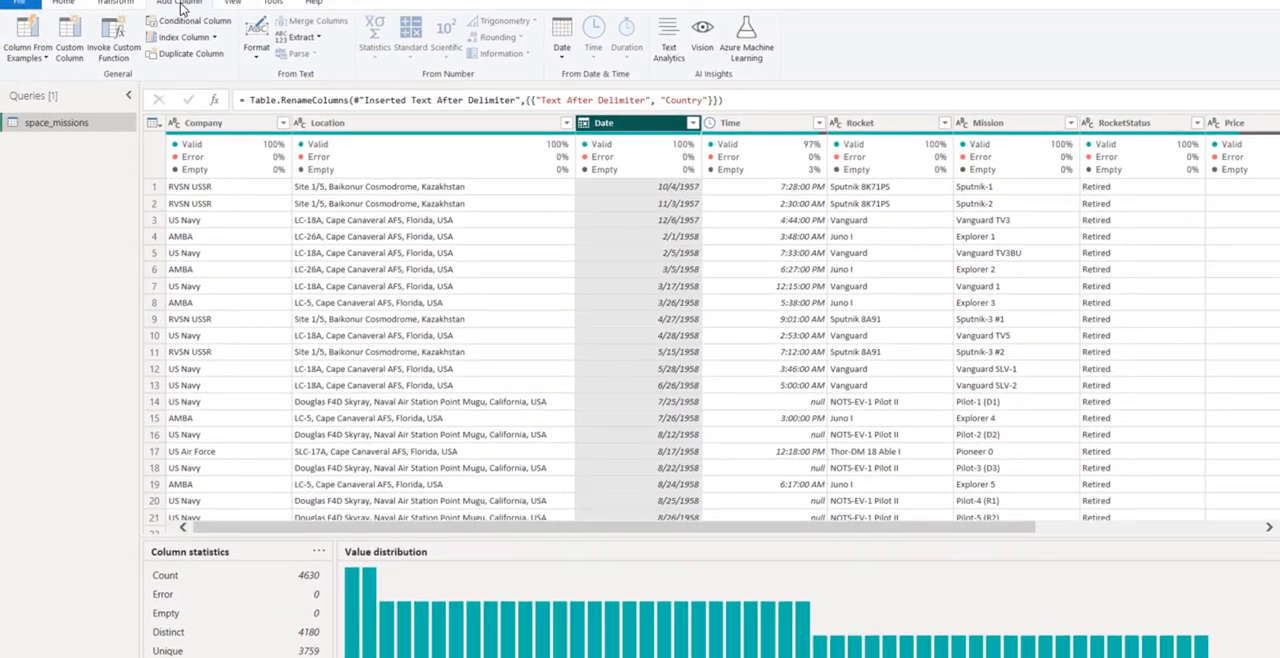
click(560, 60)
mouse_move(600, 126)
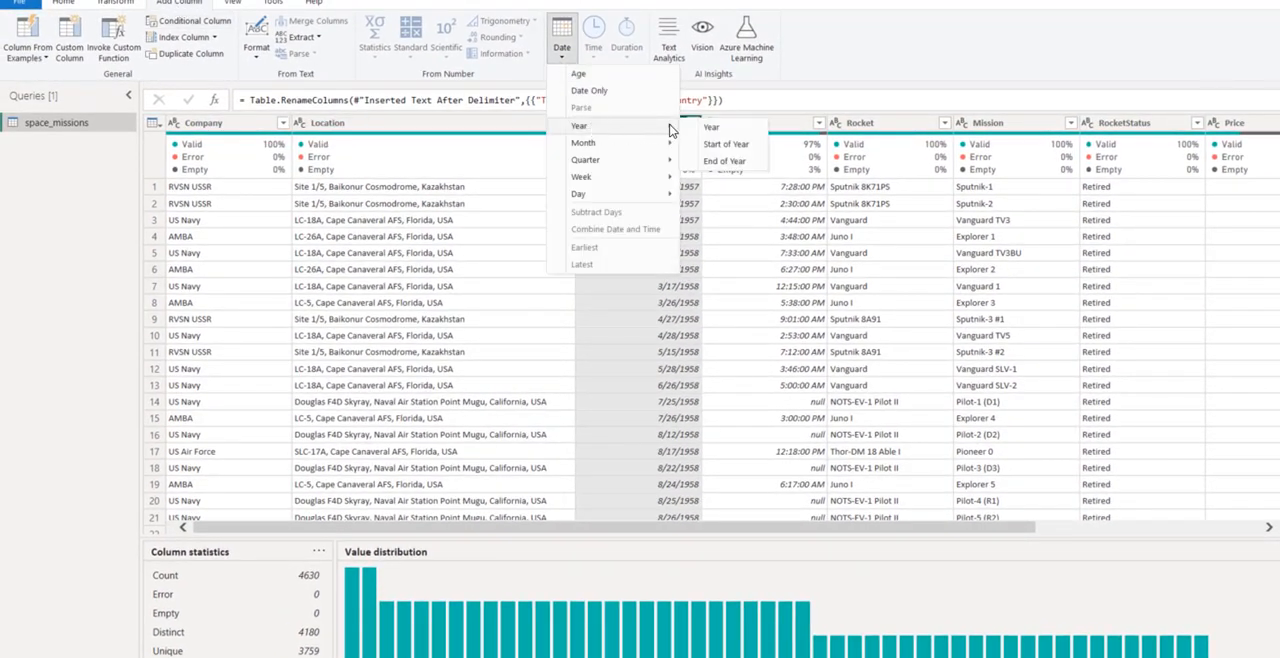
click(706, 127)
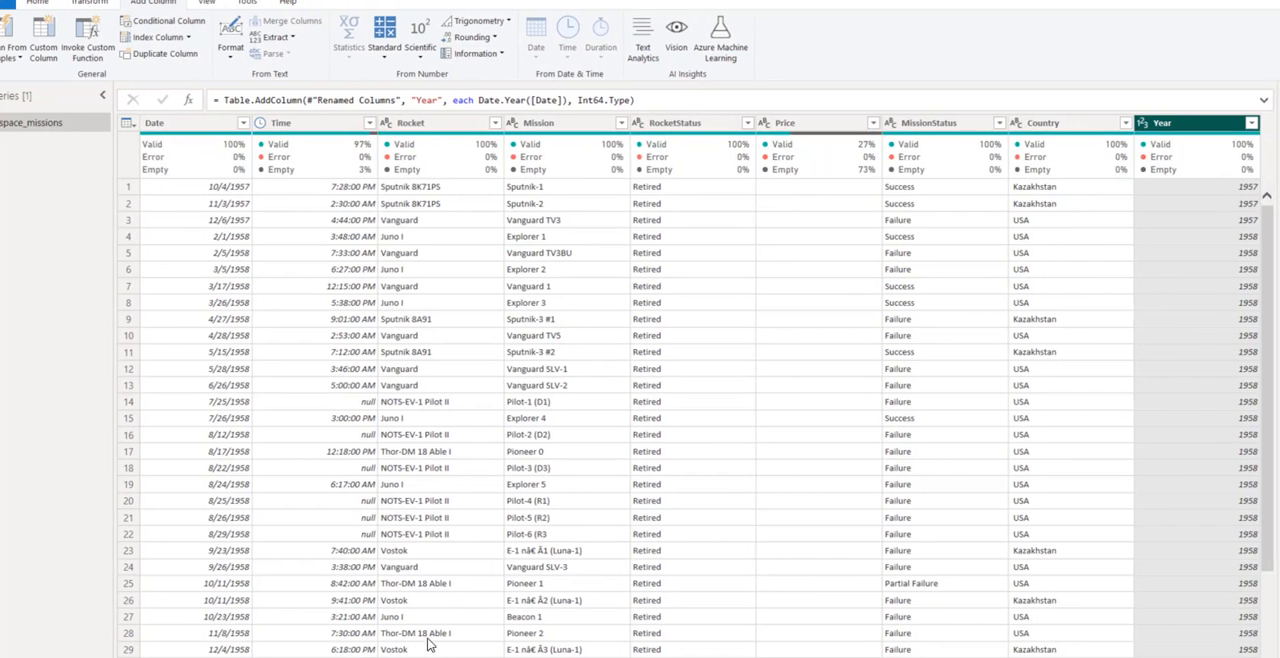
mouse_move(449, 165)
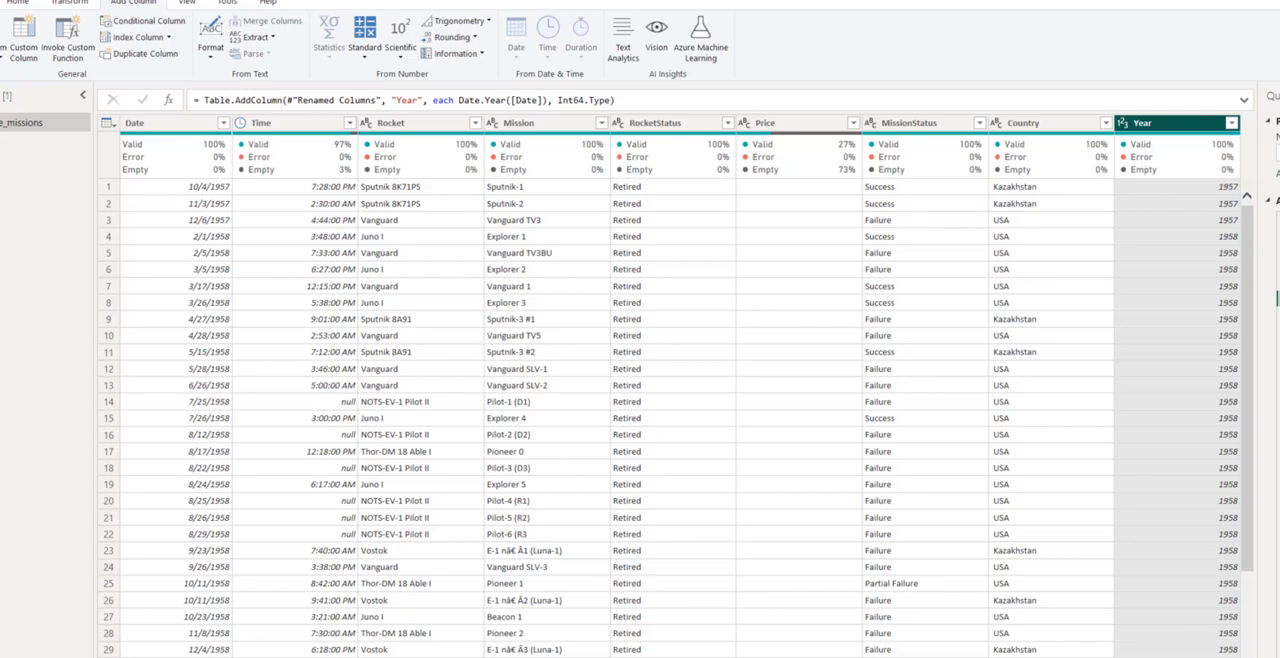
scroll(680, 400, left, 4)
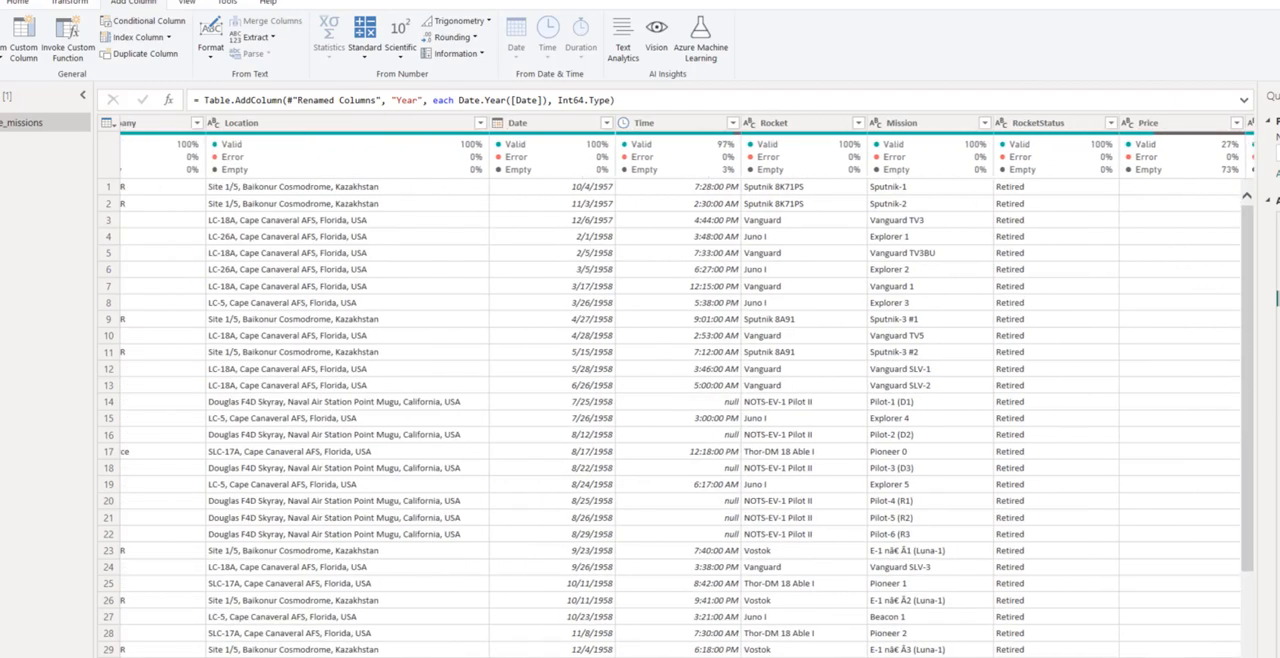
scroll(680, 400, right, 4)
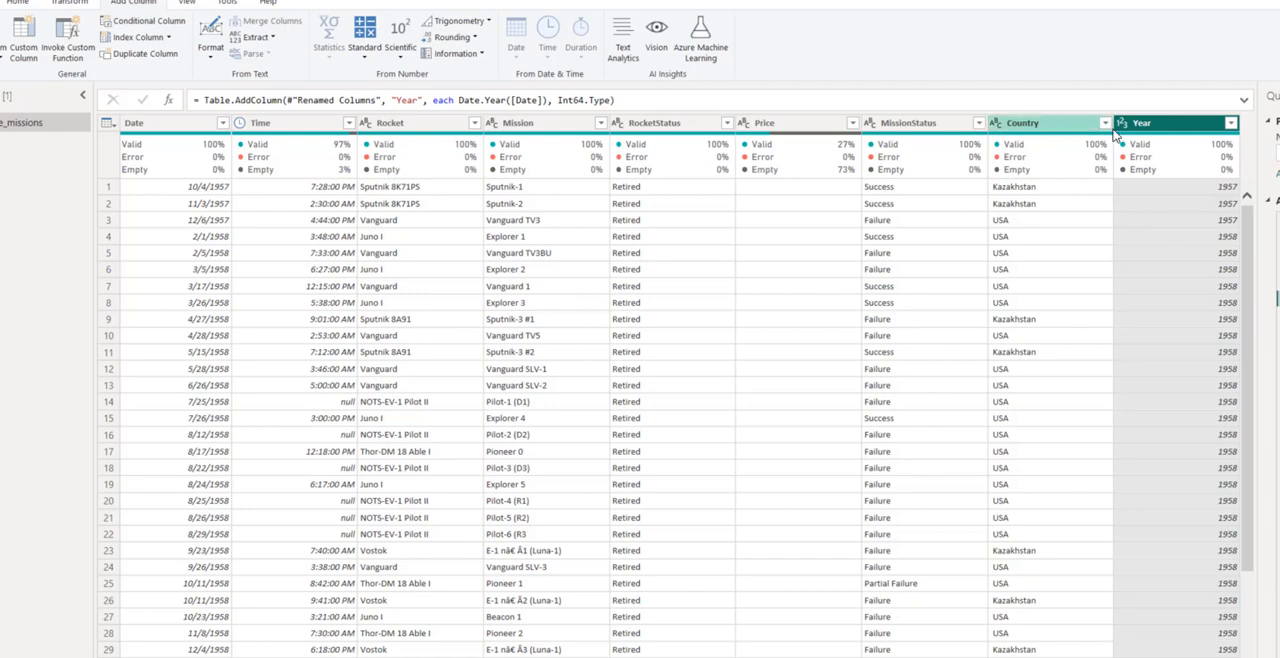
mouse_move(1139, 135)
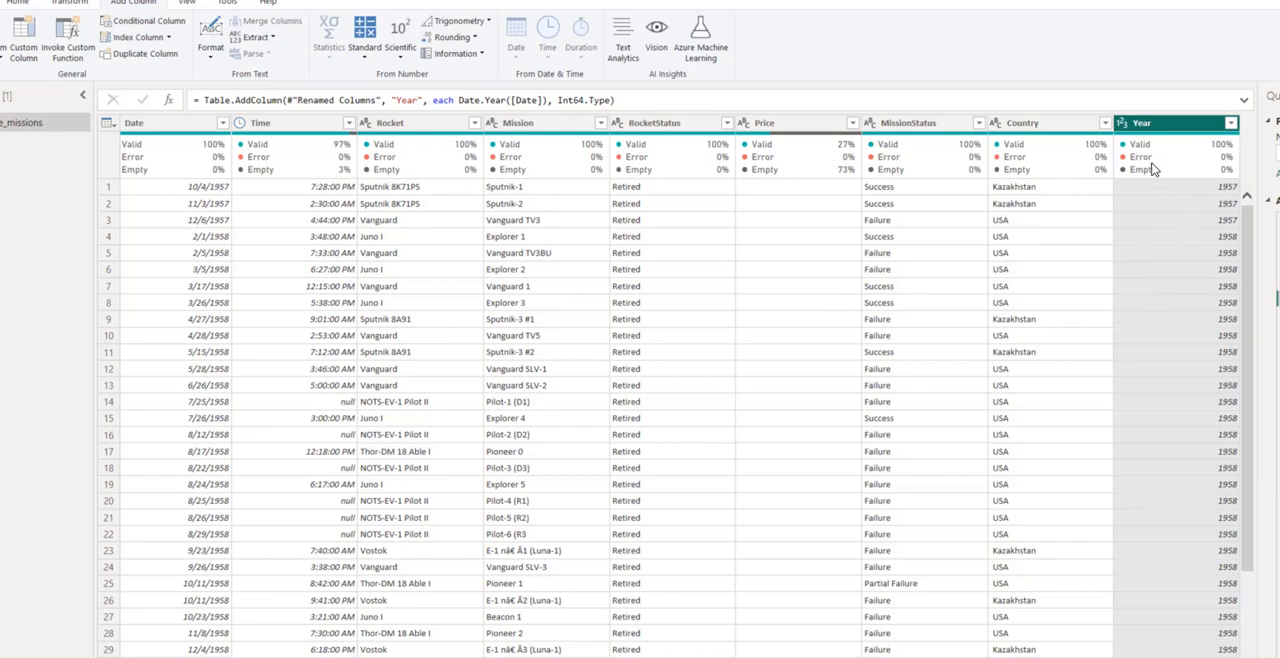
mouse_move(1151, 170)
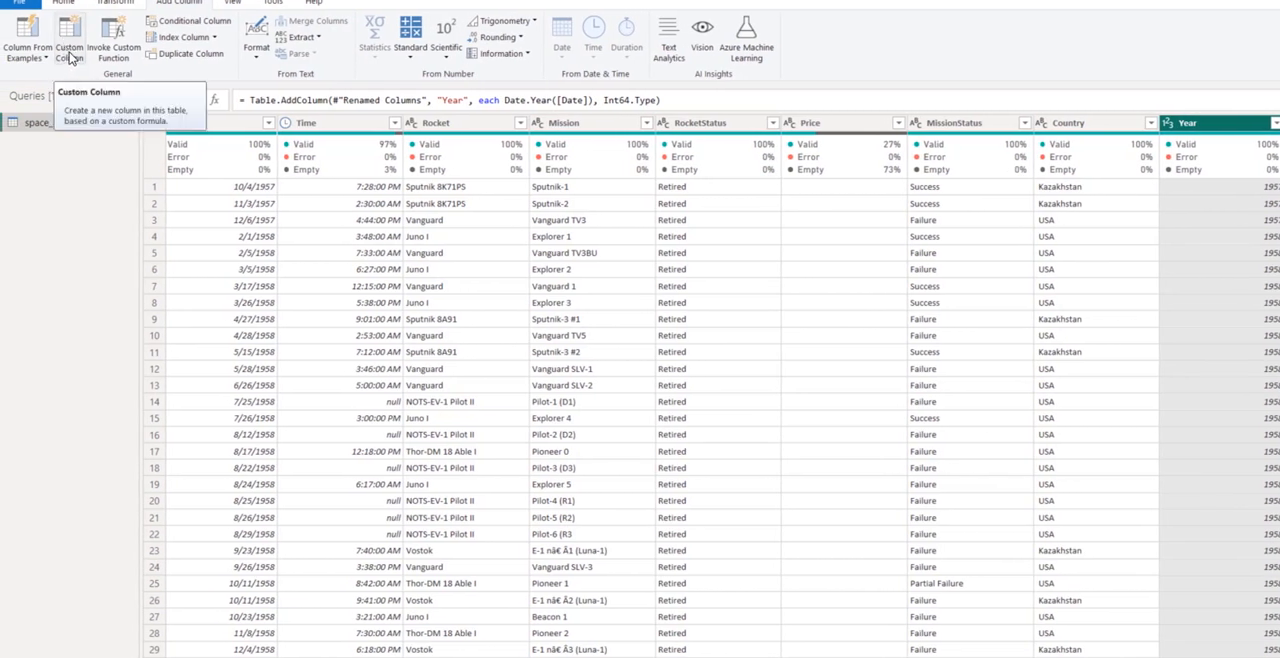
- Begin adding a custom column and name it Decade
click(71, 57)
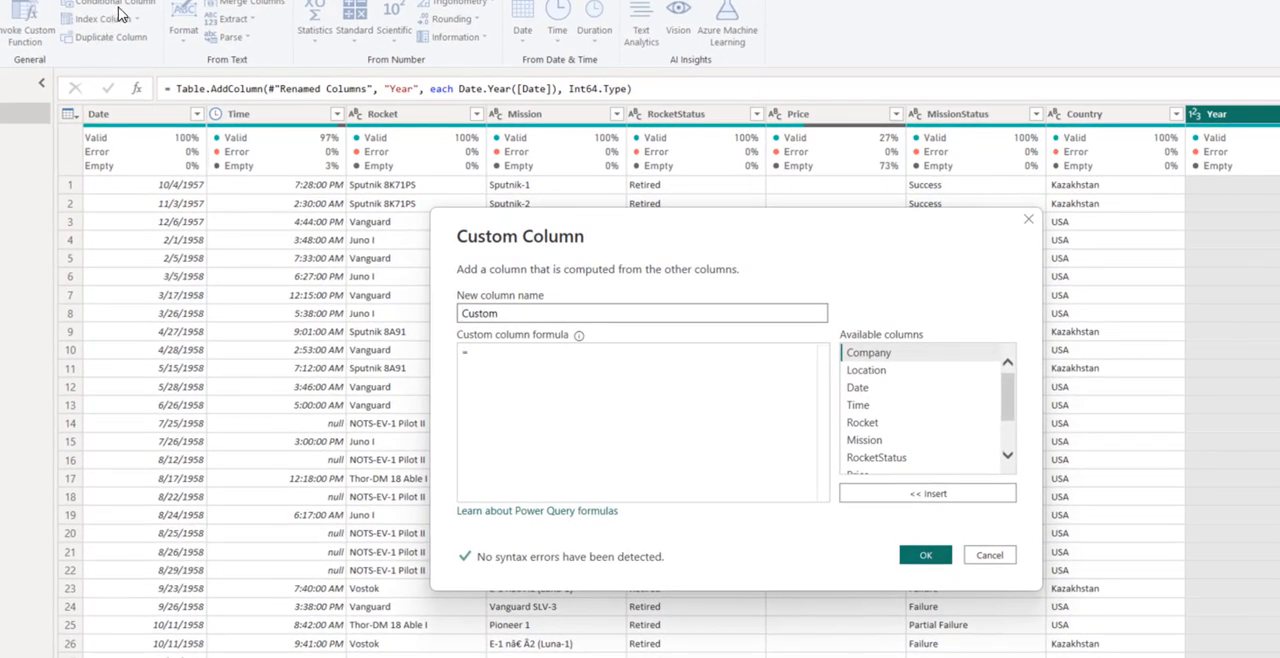
click(509, 360)
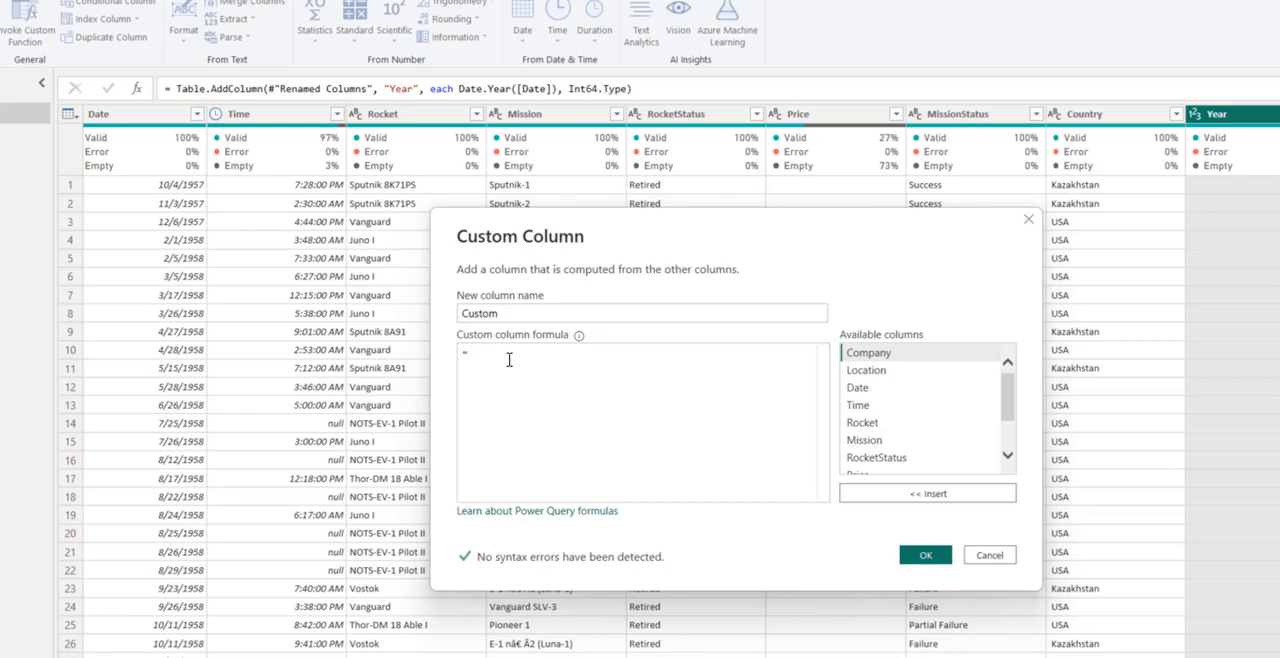
drag(497, 313, 465, 310)
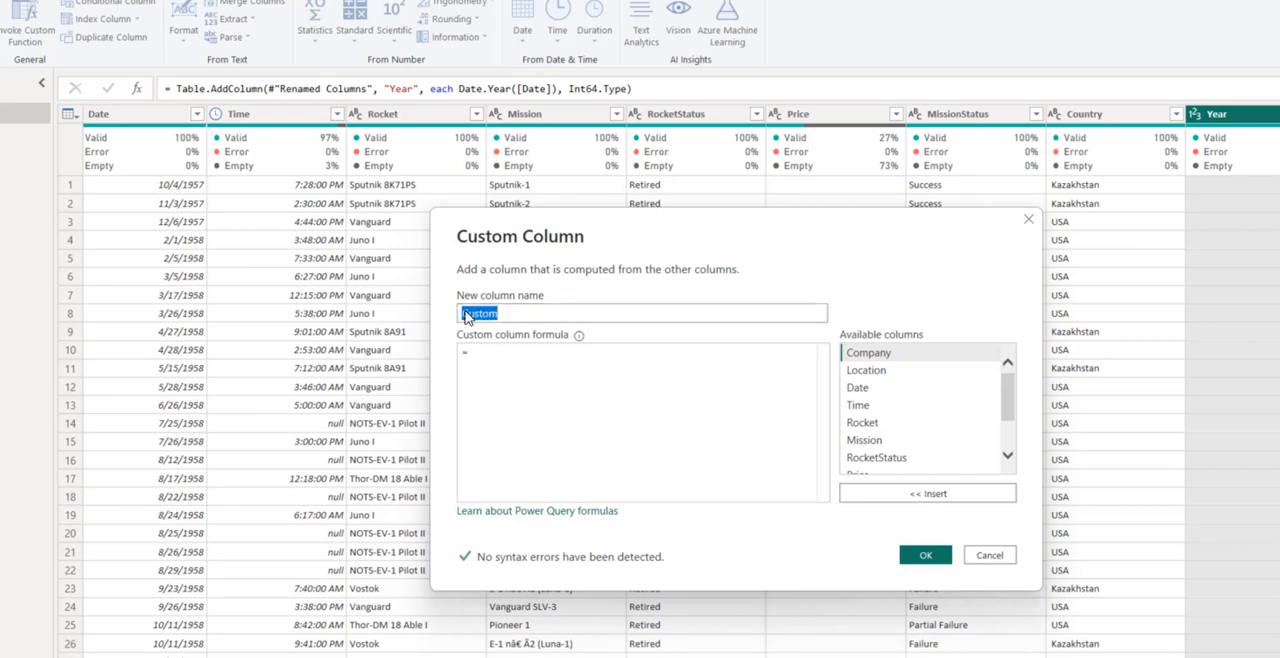
text(Decade)
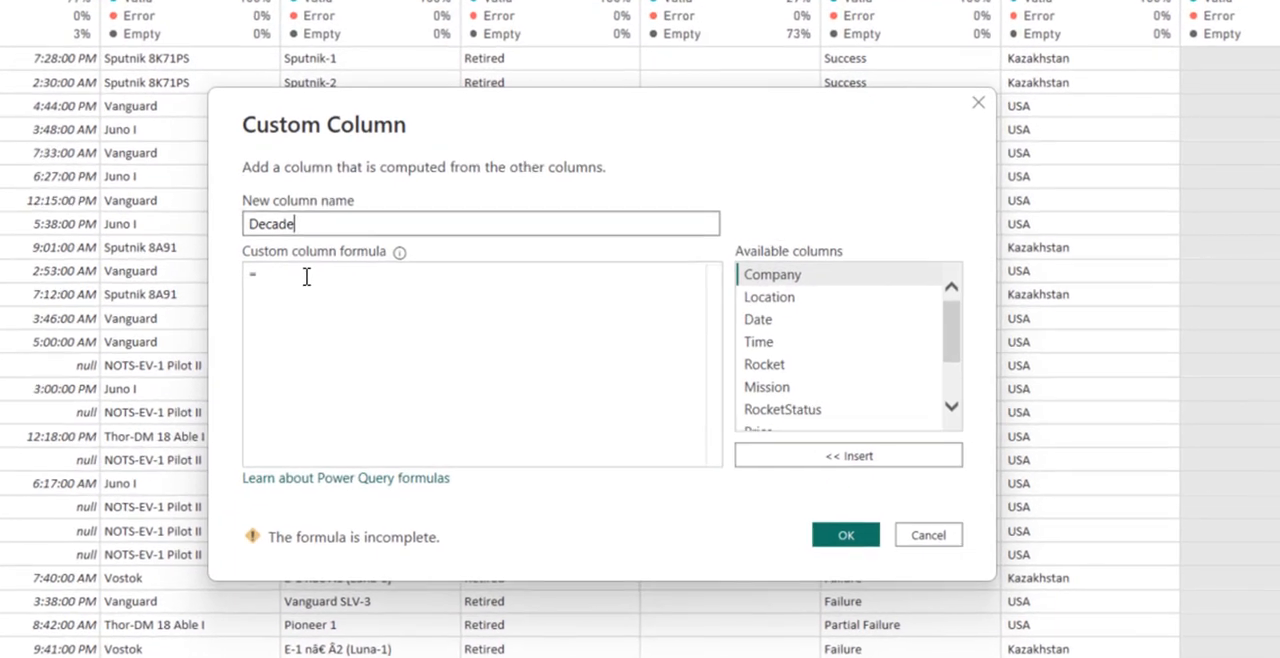
- Start the Decade formula with an if condition testing [Year] >= 1950
click(499, 361)
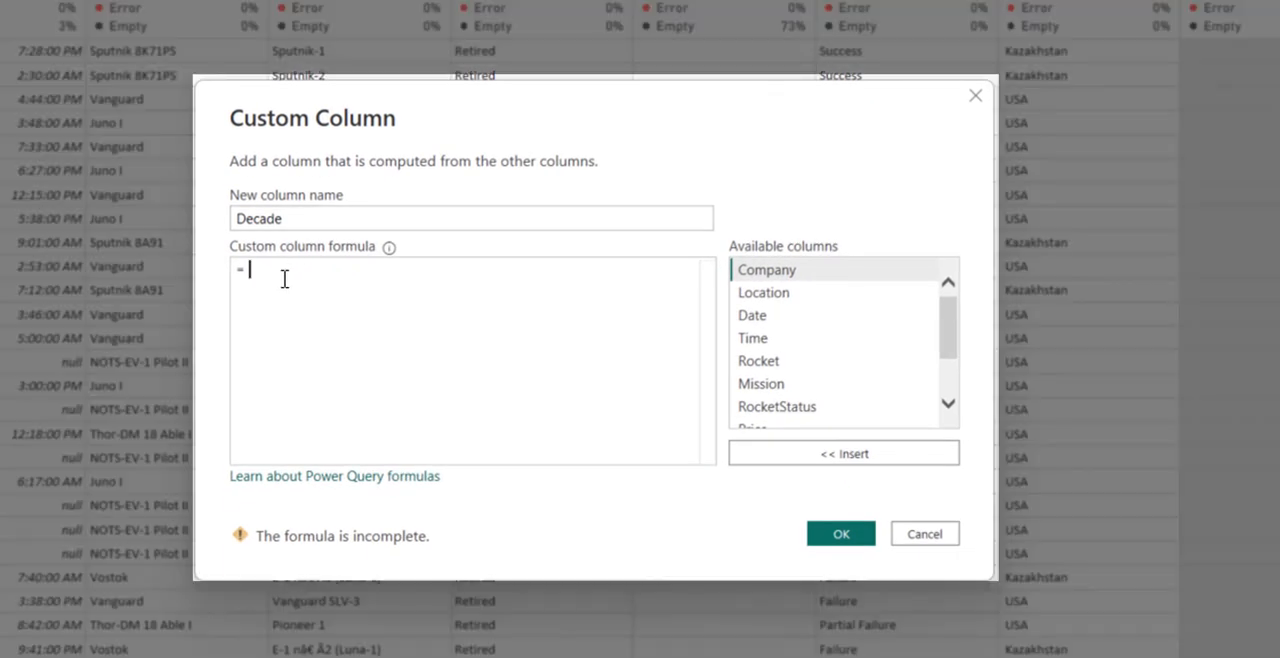
text(if)
key(BackSpace)
key(BackSpace)
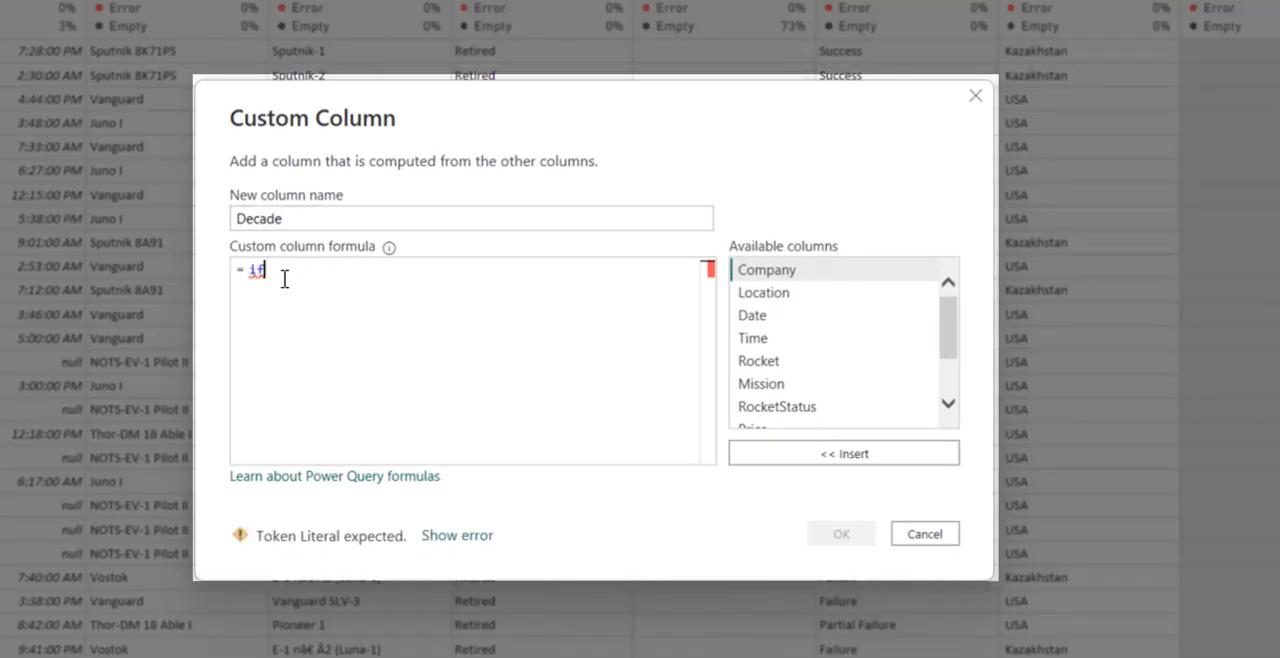
text(if year)
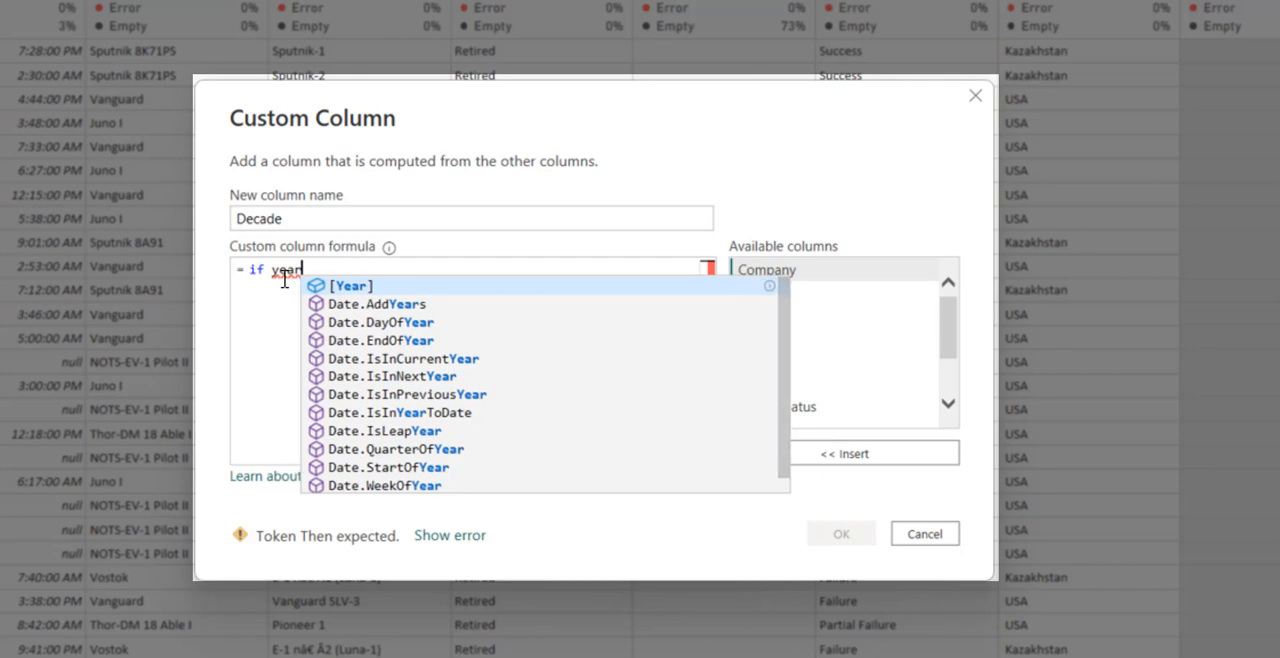
key(Tab)
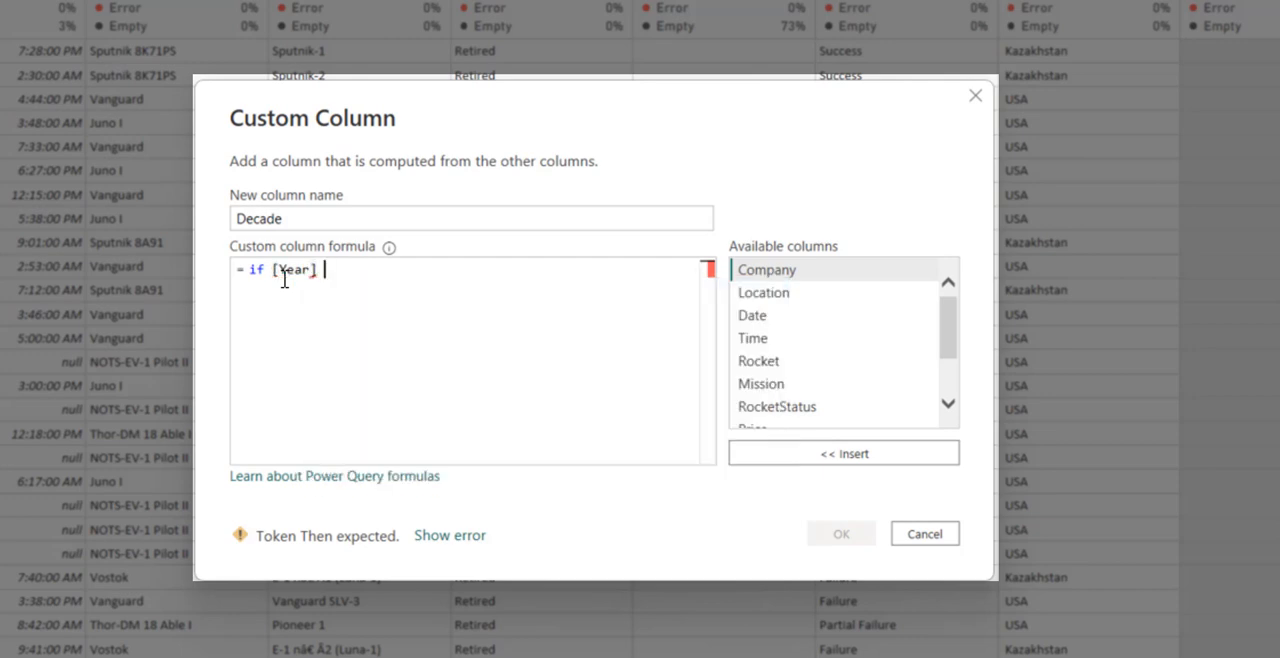
text(>)
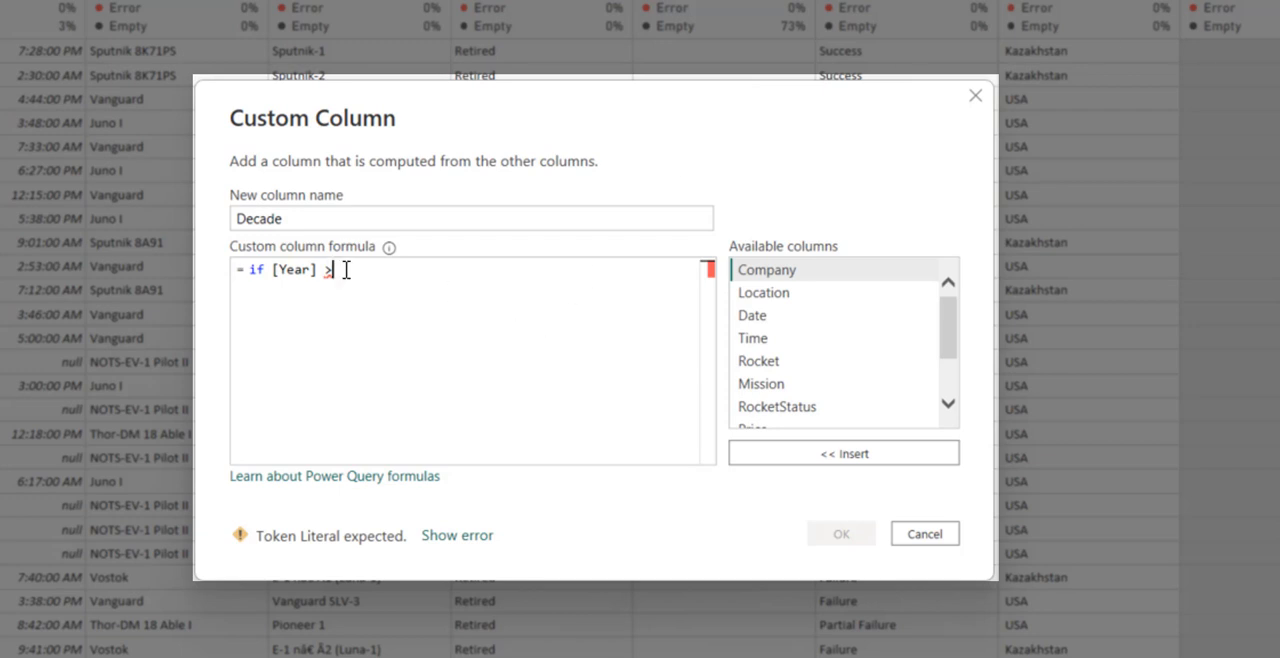
text(= 1950)
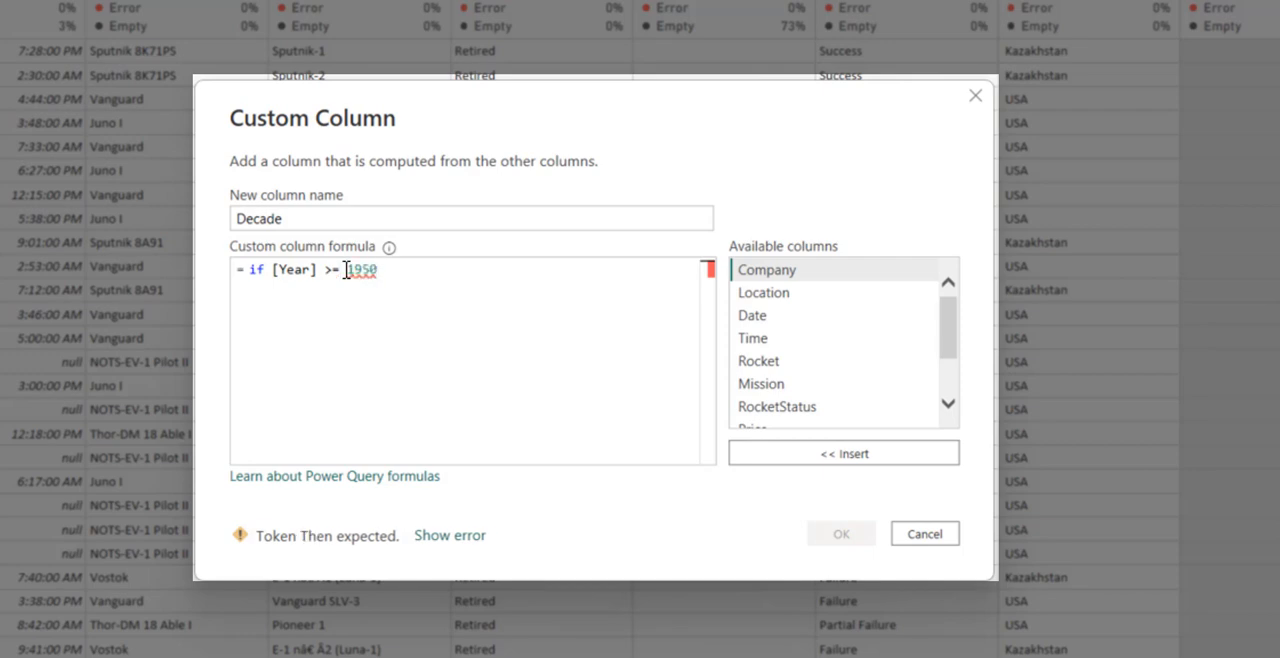
text( and)
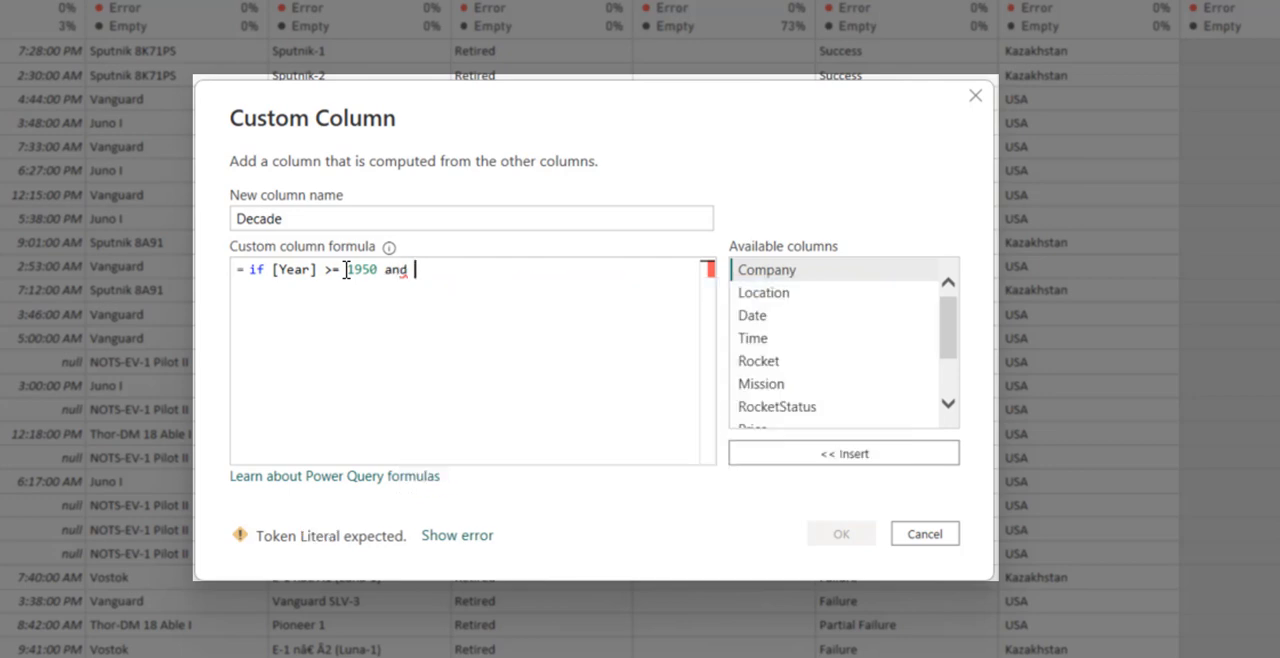
text( year)
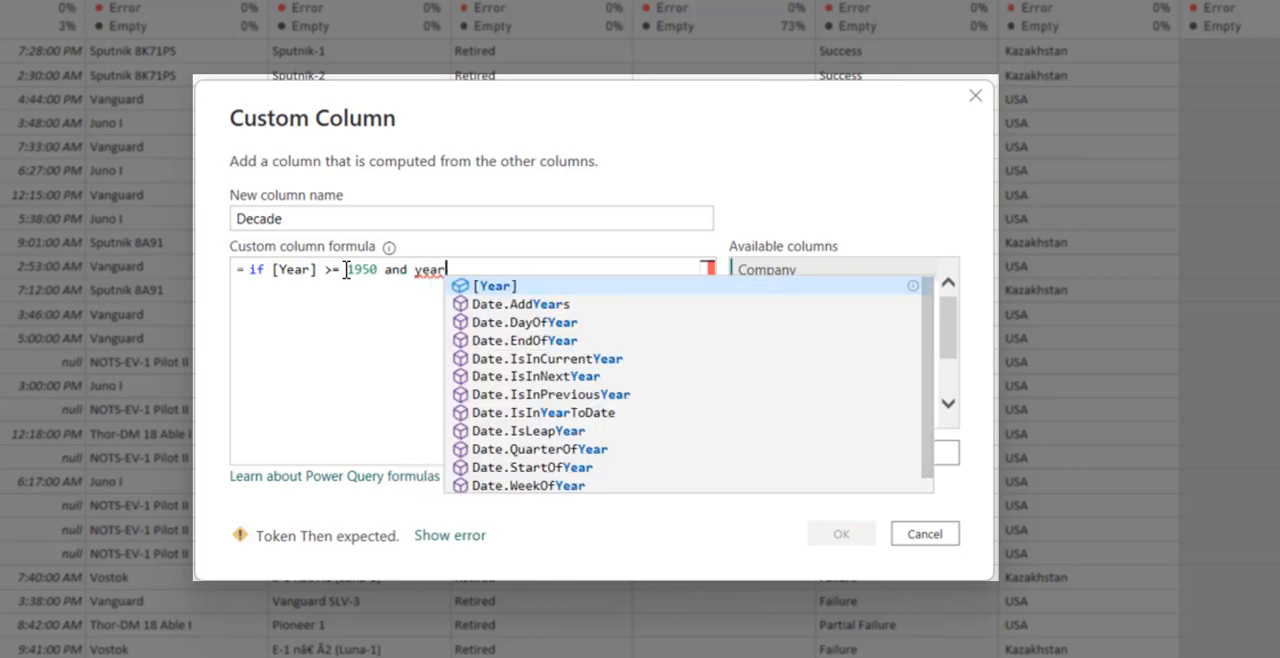
- Extend the condition with and [Year] < 1960, and return "1950s" as its then result
key(Tab)
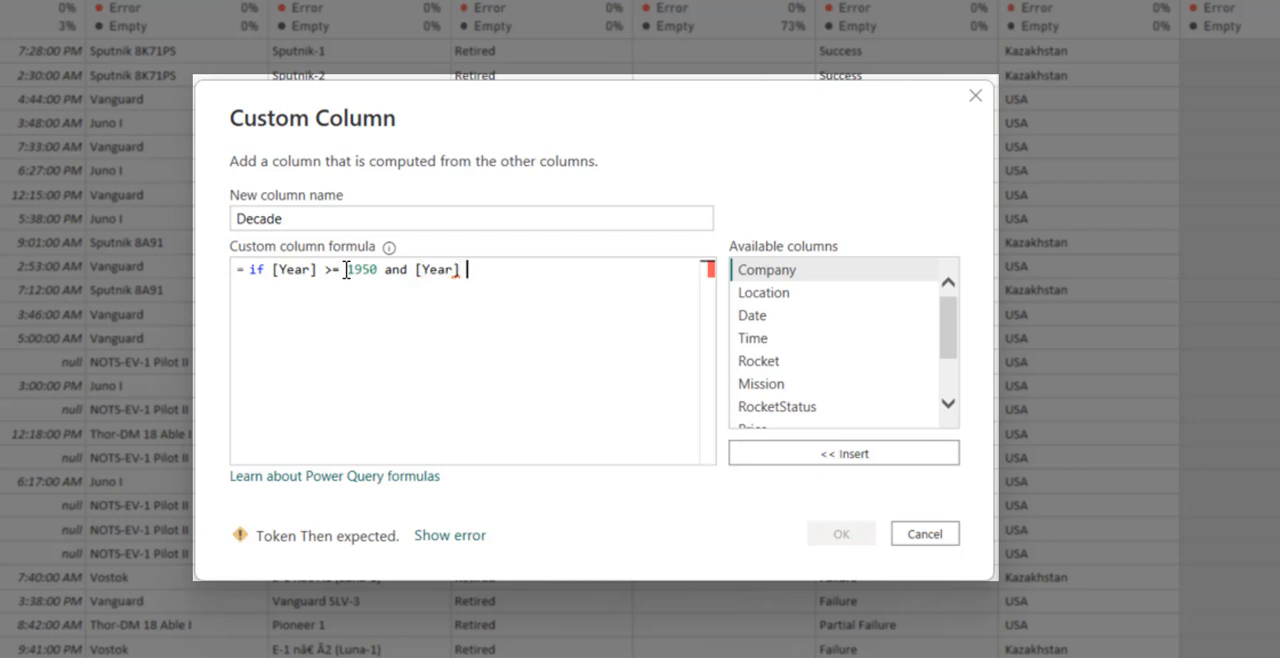
text(< 1960 then )
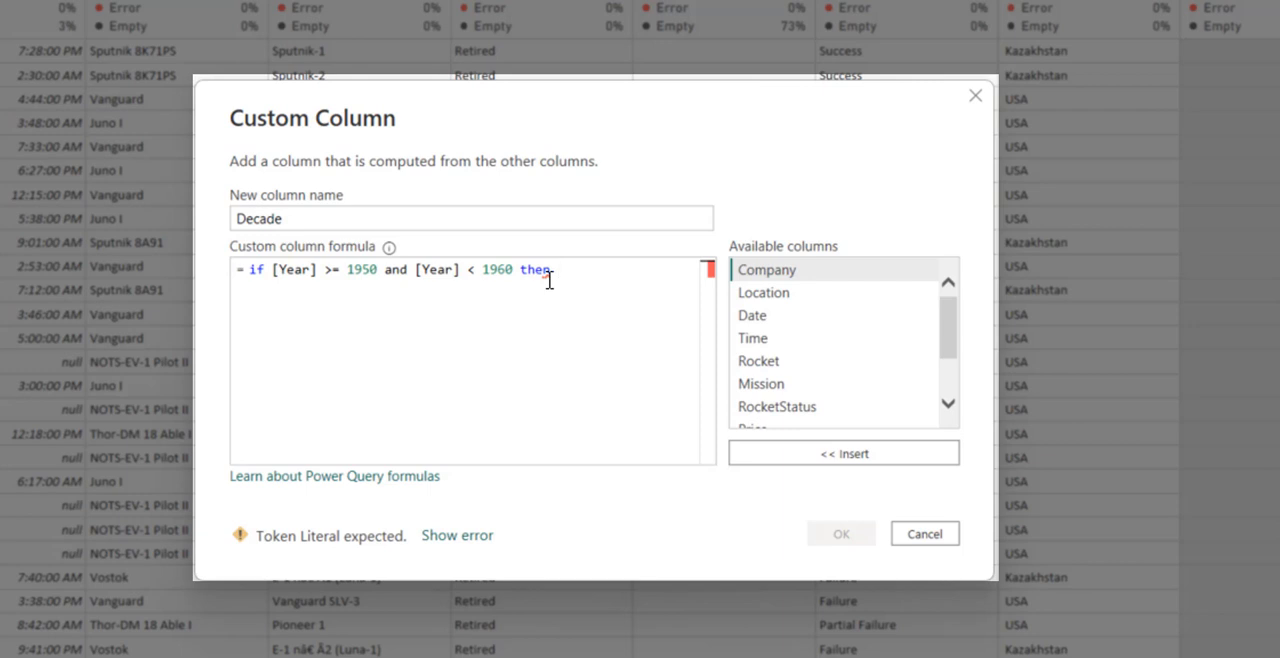
text("")
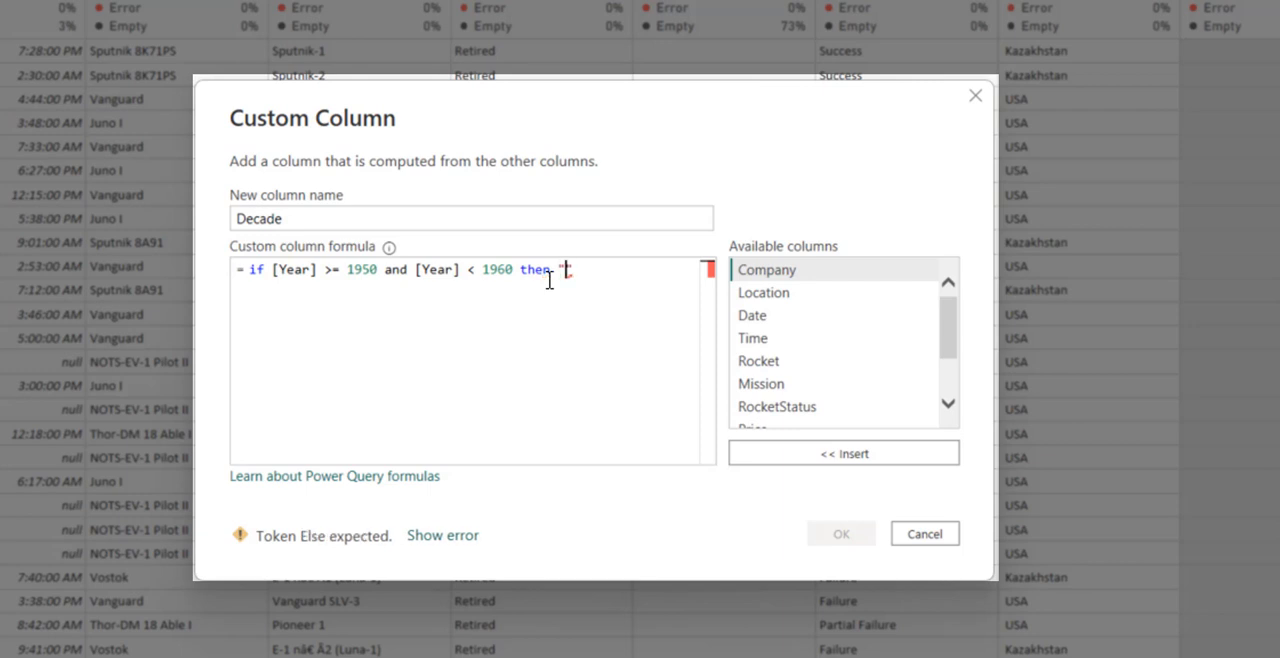
text(1950s)
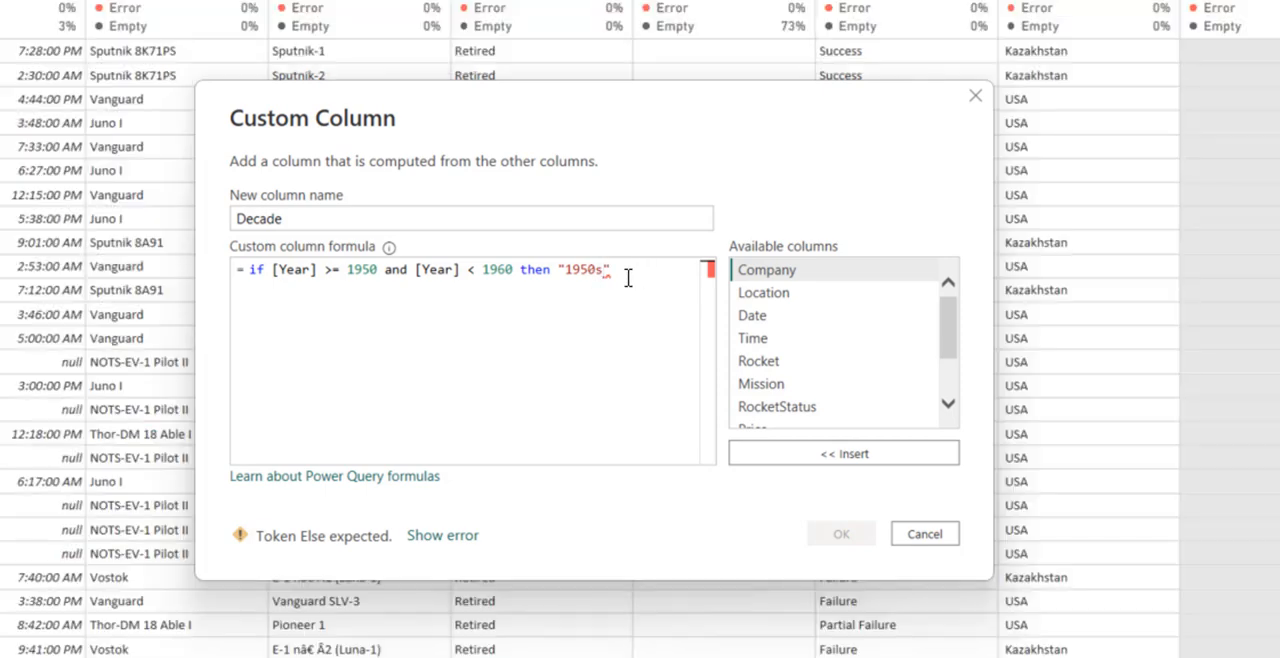
- Add an else if branch on a new line of the Decade formula, reusing a copy of the 1950s condition and result
key(Return)
text(else )
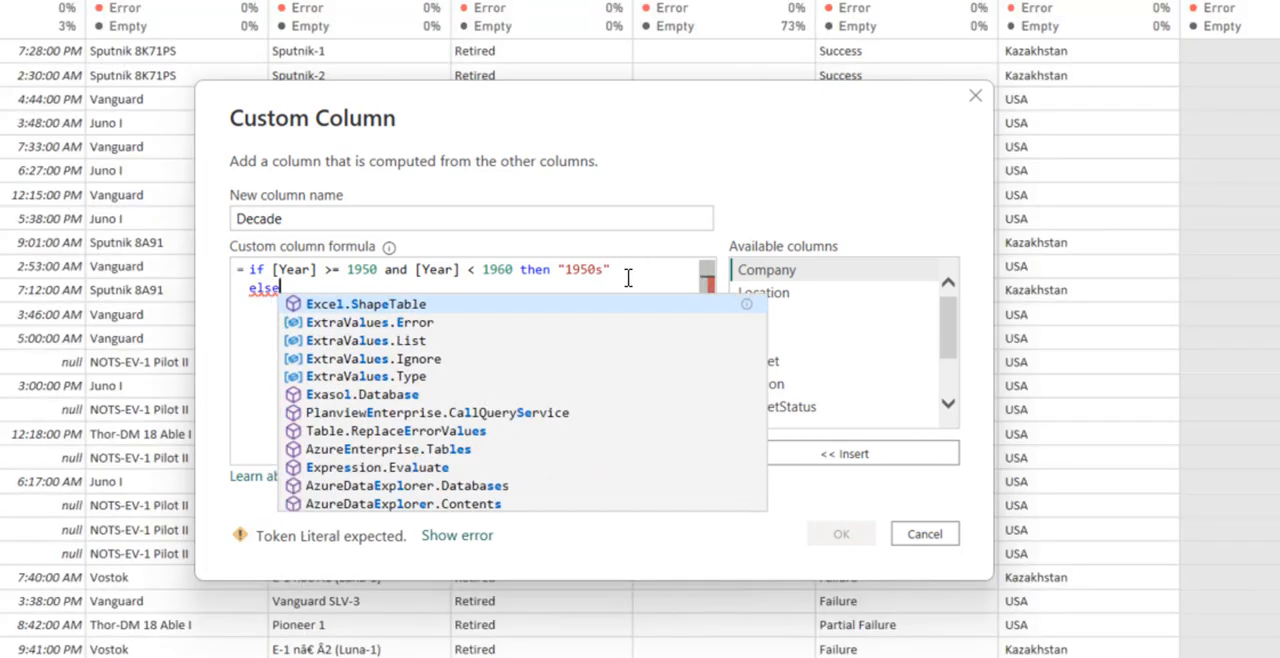
text(if)
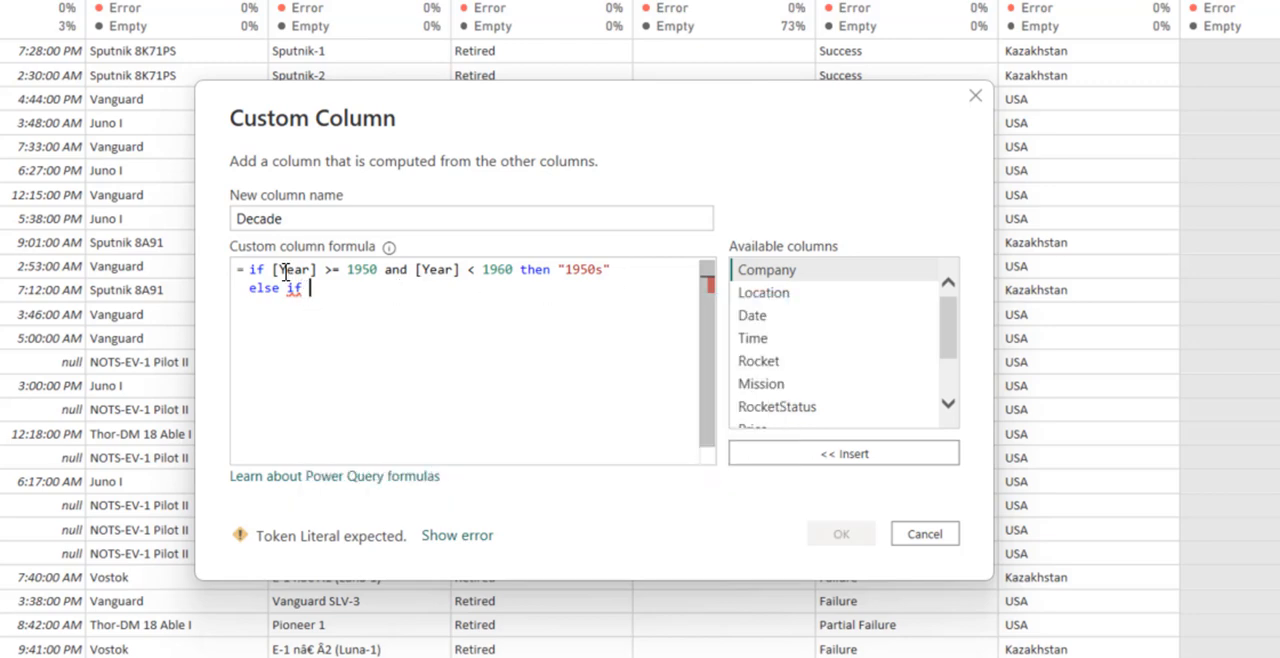
drag(271, 270, 611, 269)
key(ctrl+c)
click(362, 291)
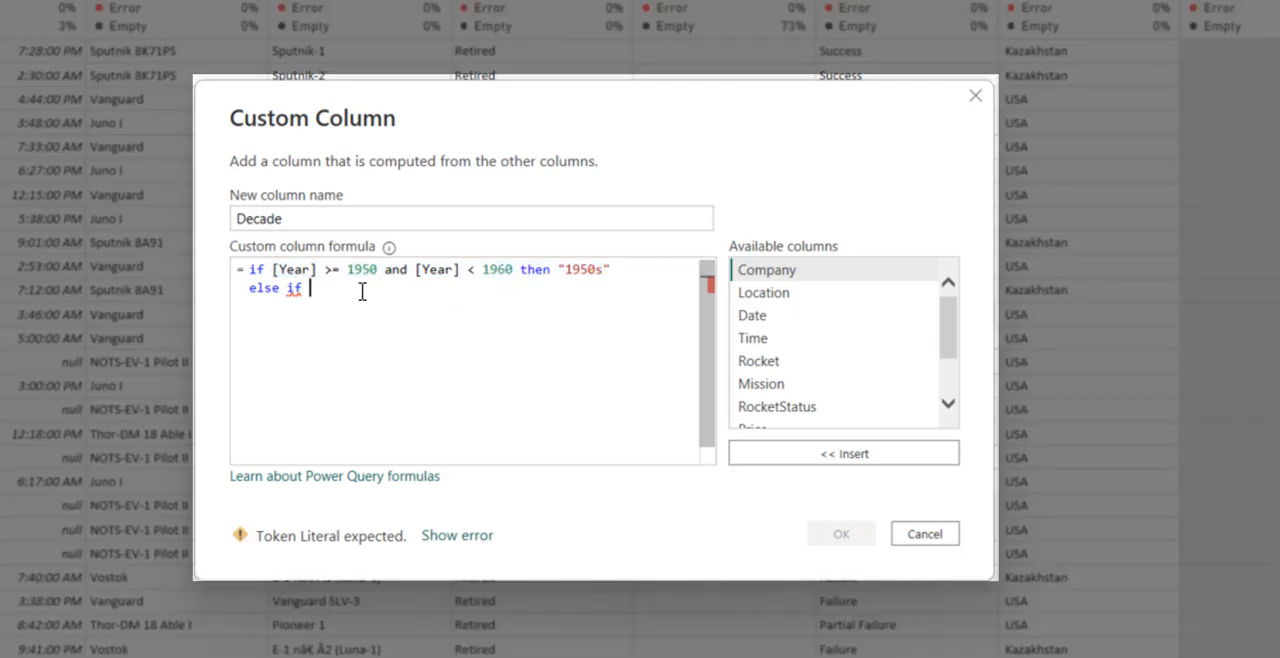
key(ctrl+v)
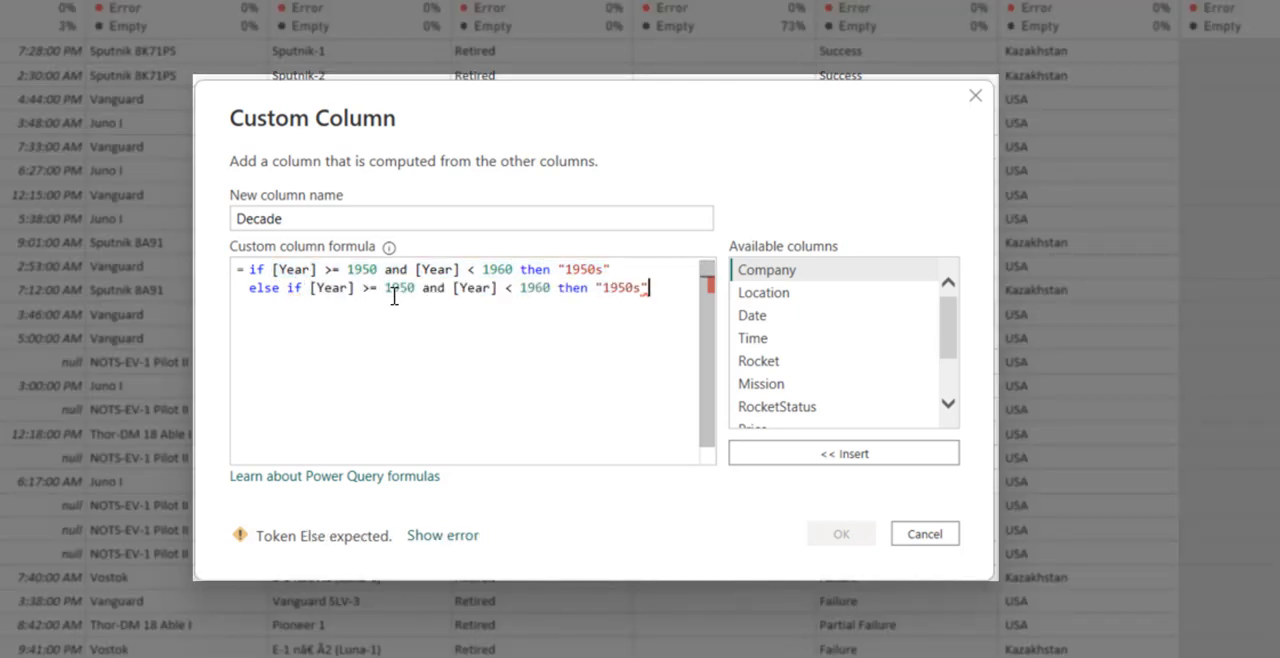
- Change the copied branch to test [Year] >= 1960 and [Year] < 1970 and return "1960s"
double_click(404, 290)
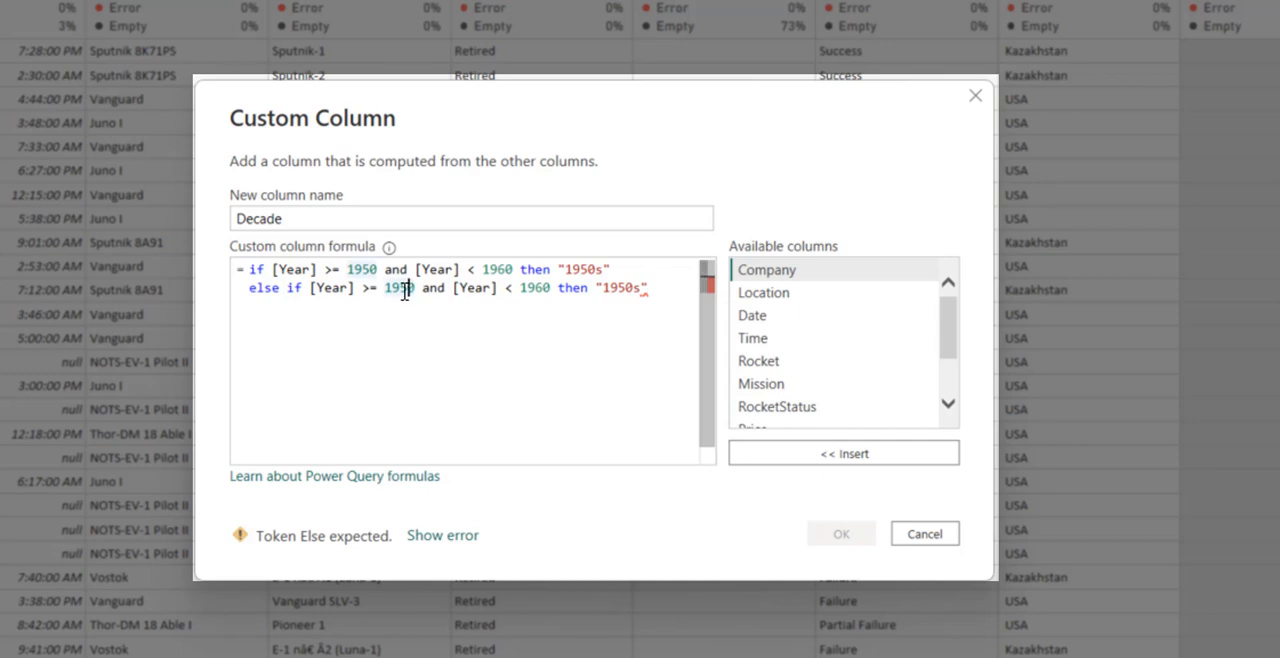
text(1960)
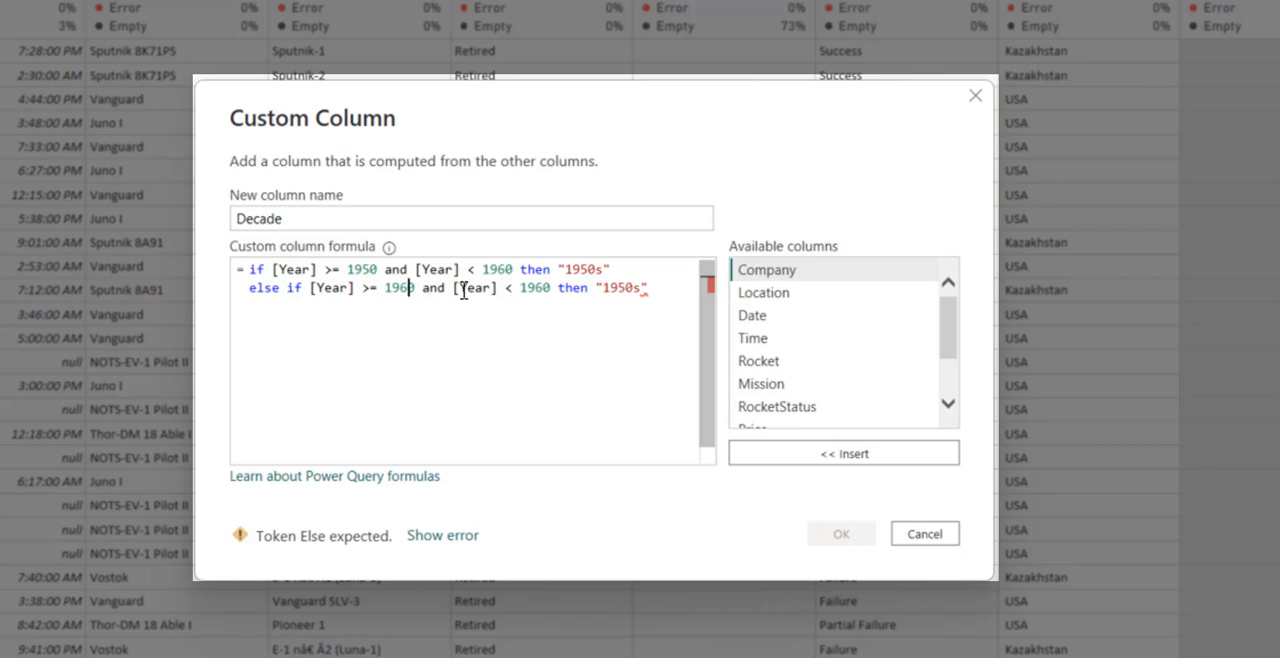
double_click(546, 288)
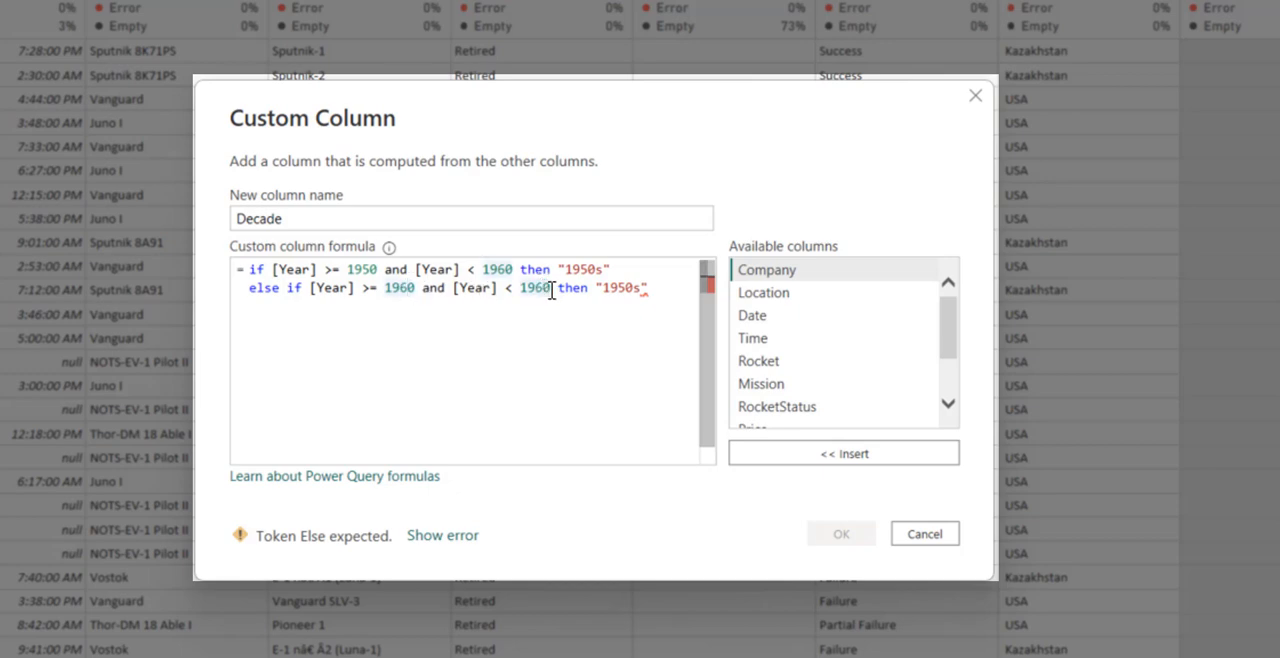
text(1970)
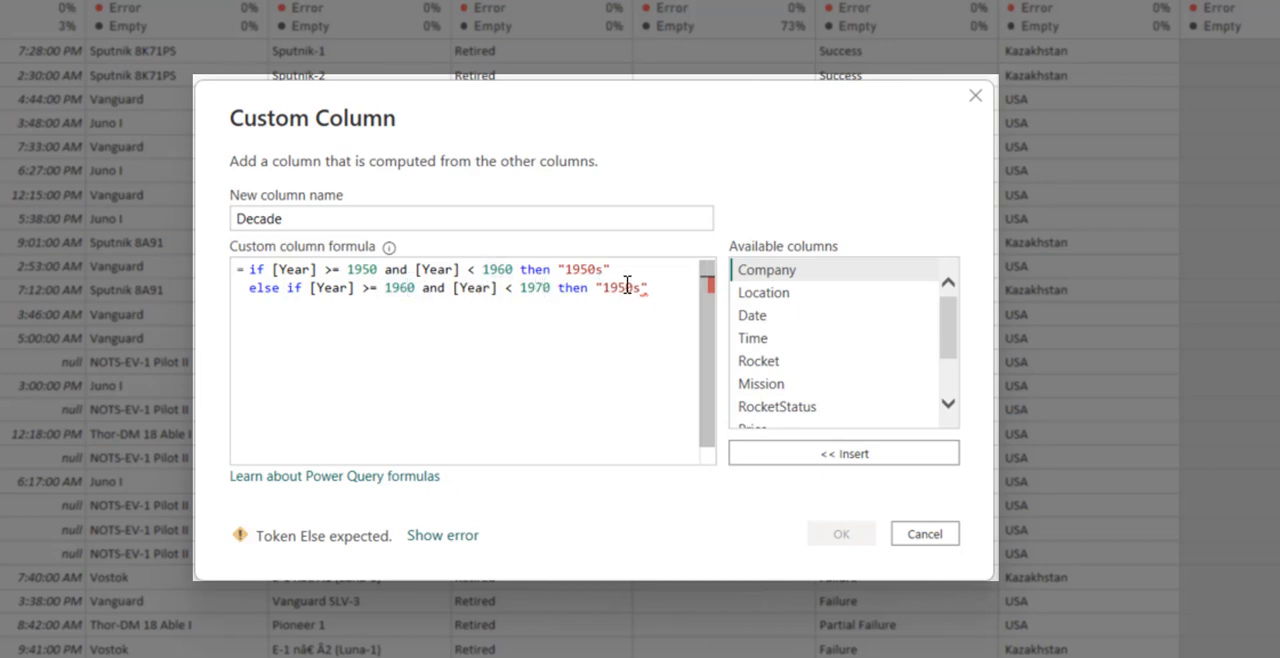
click(627, 287)
key(BackSpace)
text(6)
- Continue the formula with matching else if branches for each decade from "1970s" to "2020s", ending with else ""
click(669, 288)
text(e)
key(BackSpace)
key(BackSpace)
key(Return)
text(else )
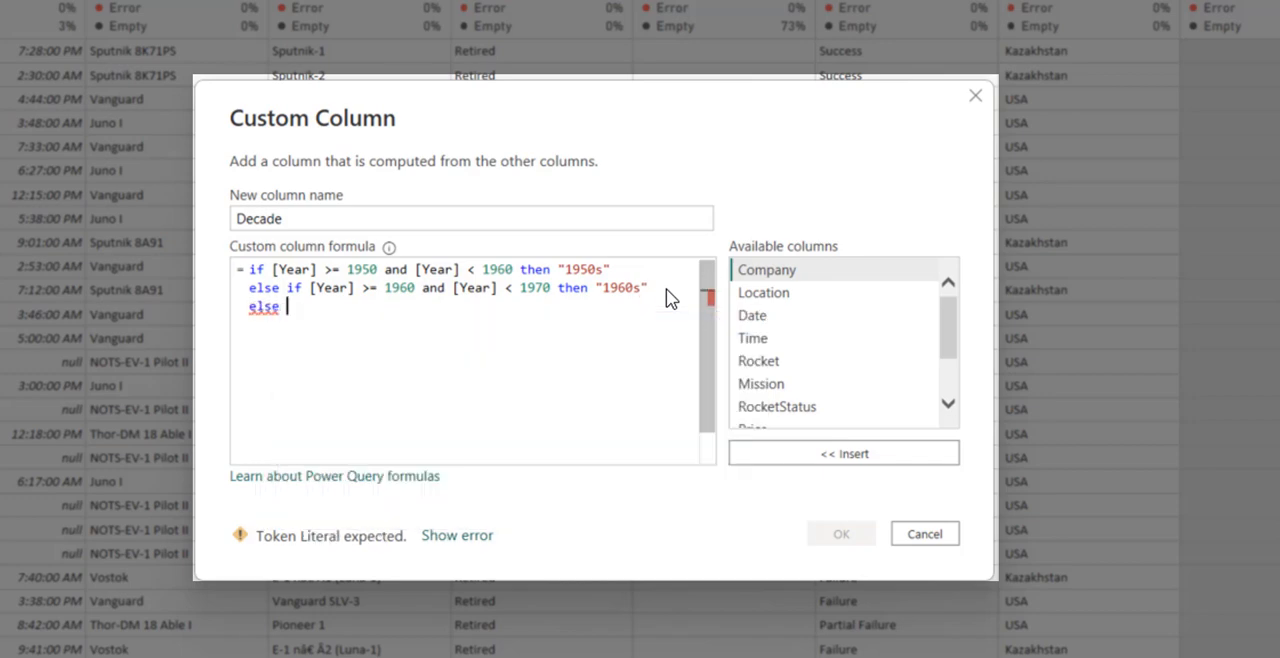
text(if)
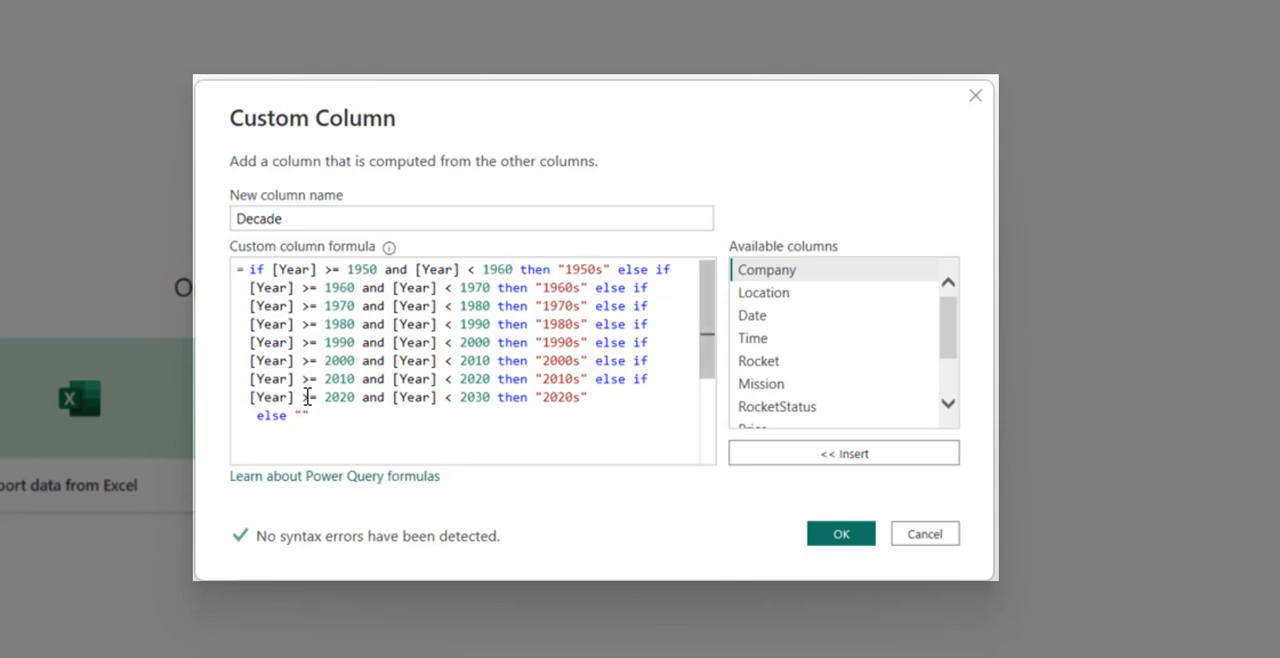
- Review the formula's 2020s condition and result, and create the Decade column
drag(302, 398, 350, 398)
click(358, 399)
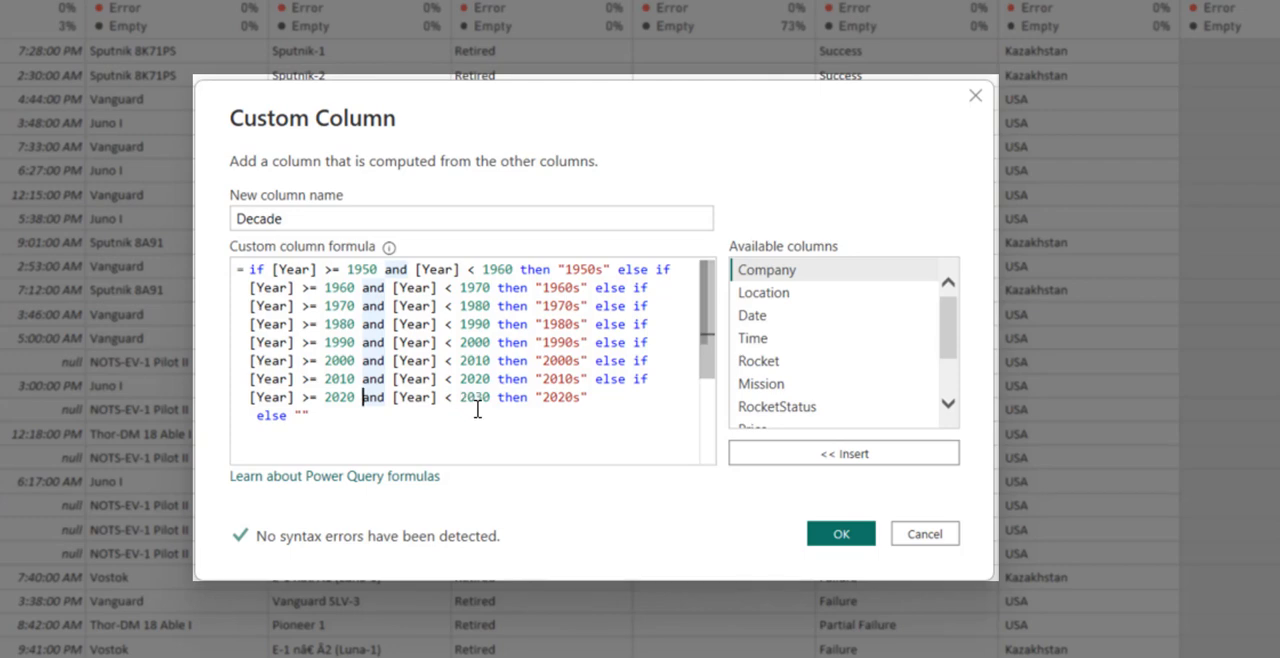
click(566, 397)
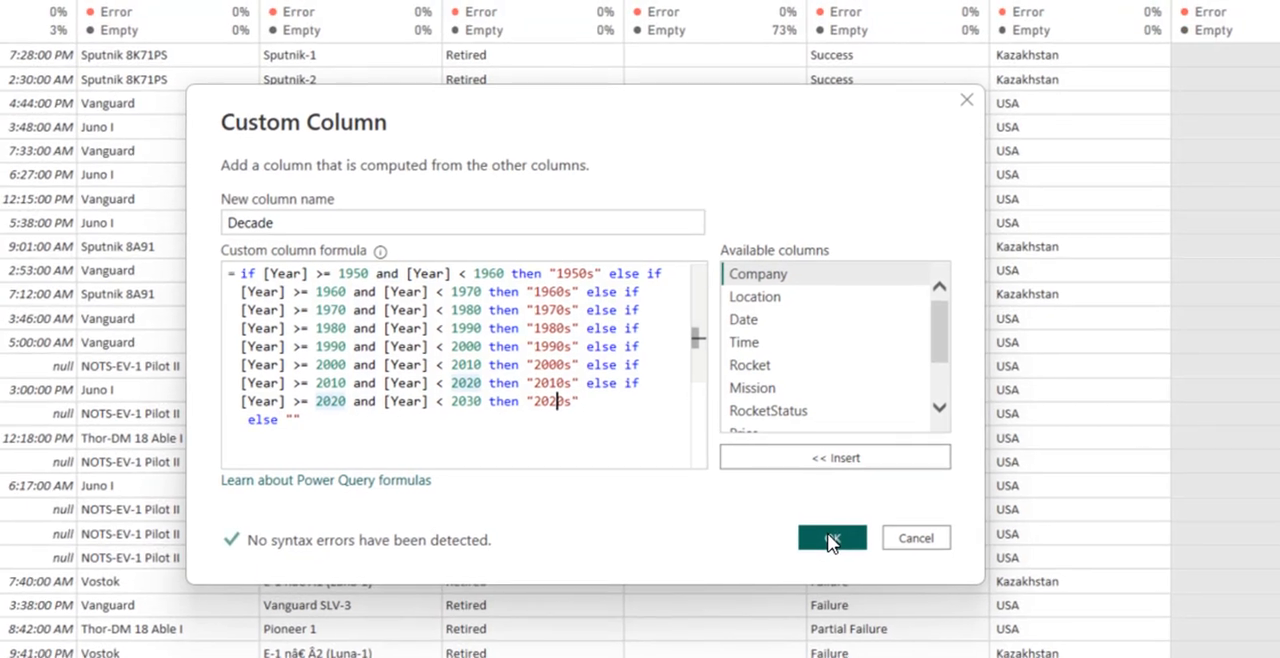
click(830, 539)
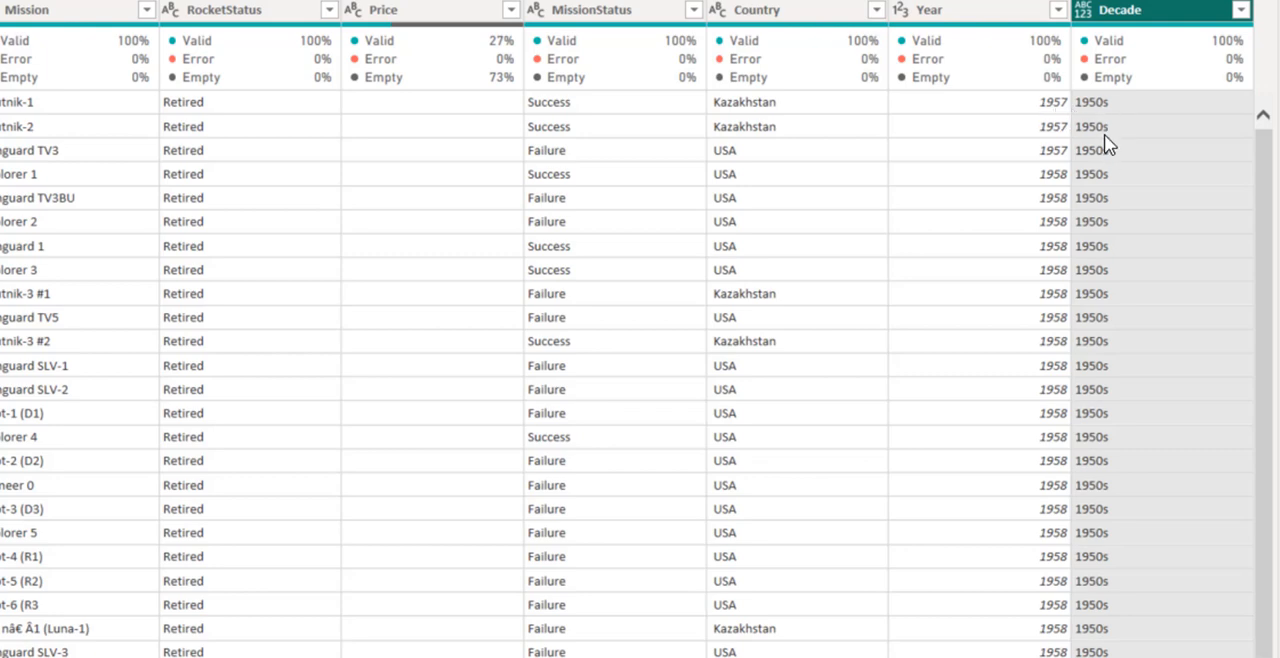
- Load the full list of filter values for the Decade column to check its decades, and close it without filtering
click(1243, 11)
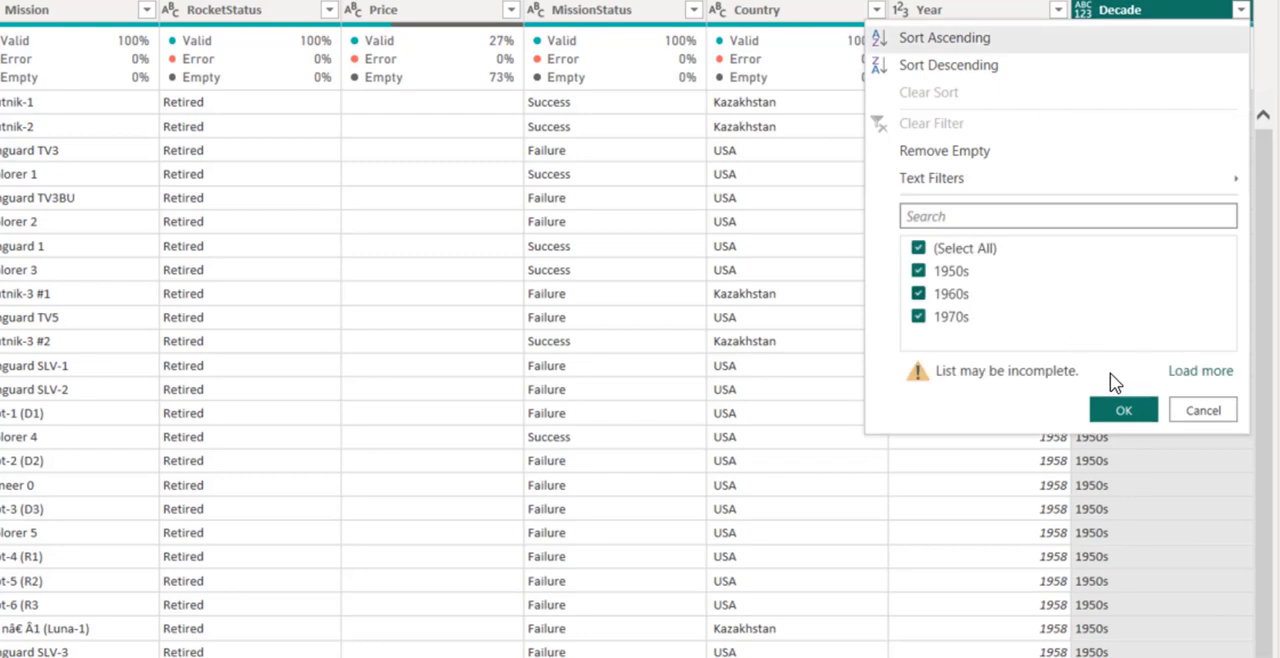
click(1202, 370)
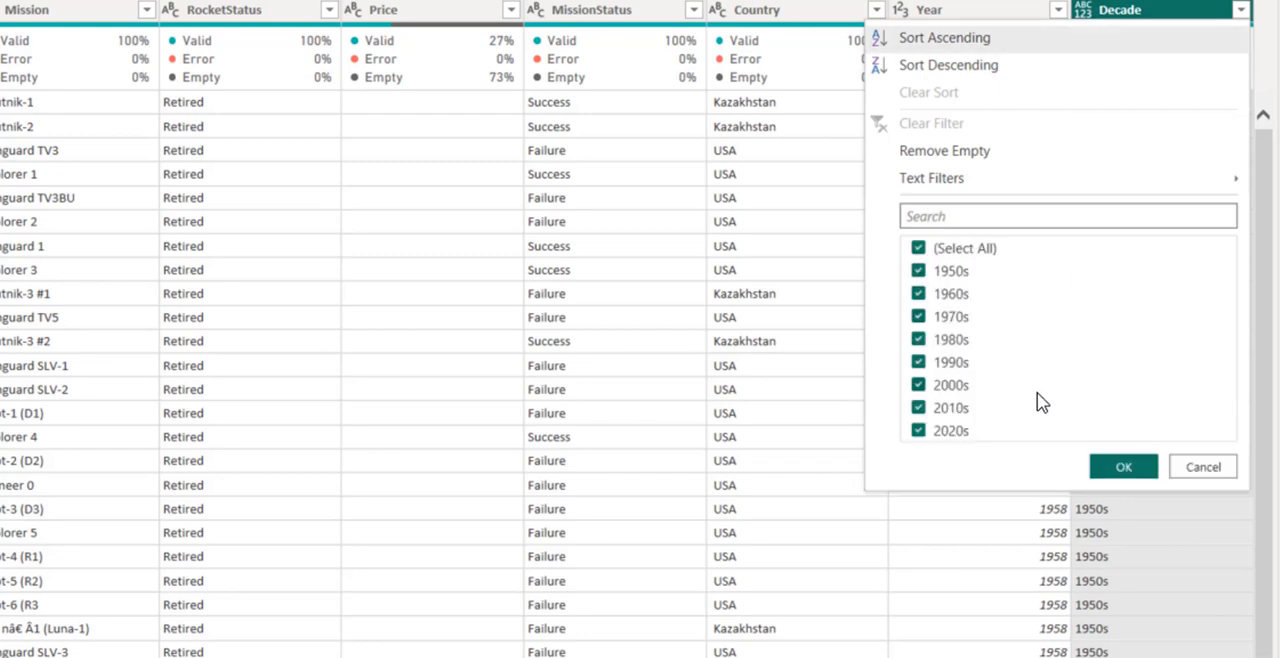
click(1203, 468)
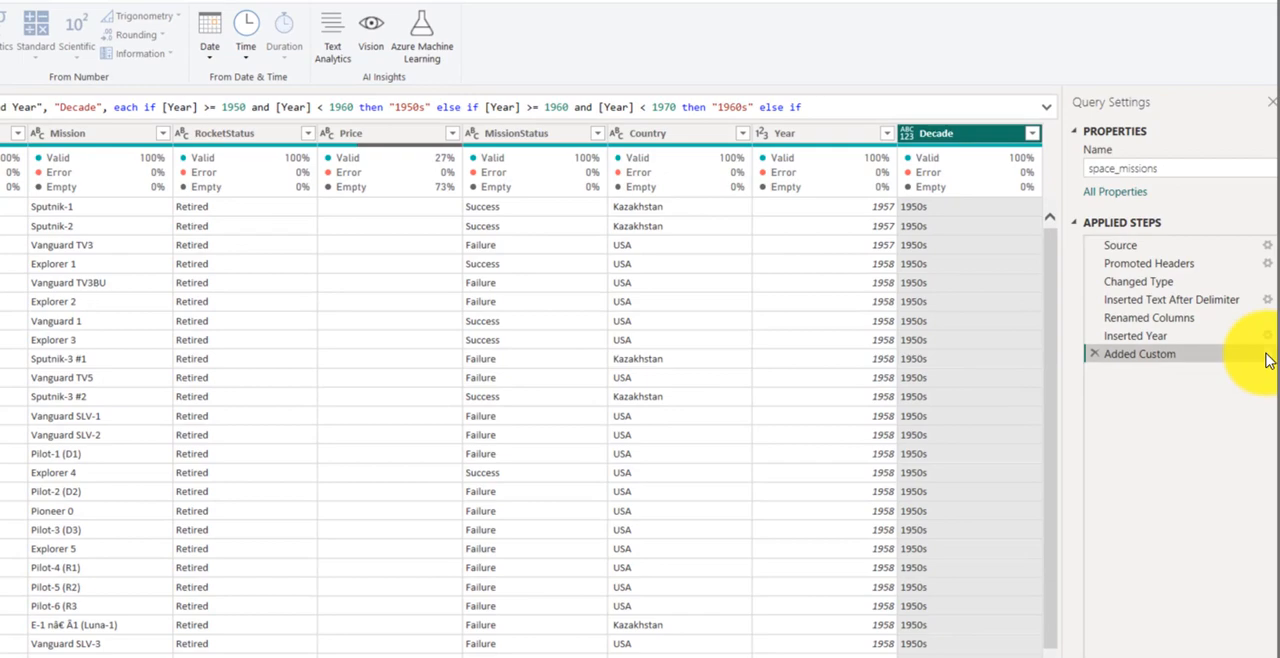
- Reopen the Added Custom step's settings, copy the entire Decade formula, and close them without changes
click(1267, 355)
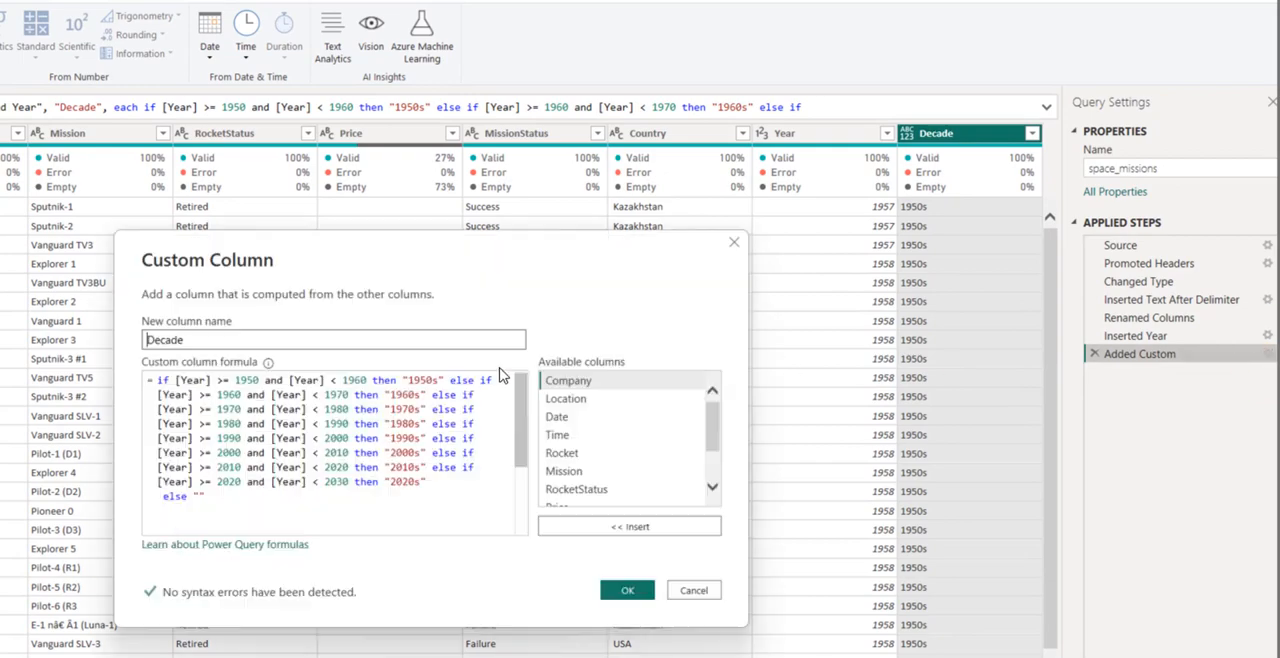
click(323, 423)
key(ctrl+a)
key(ctrl+c)
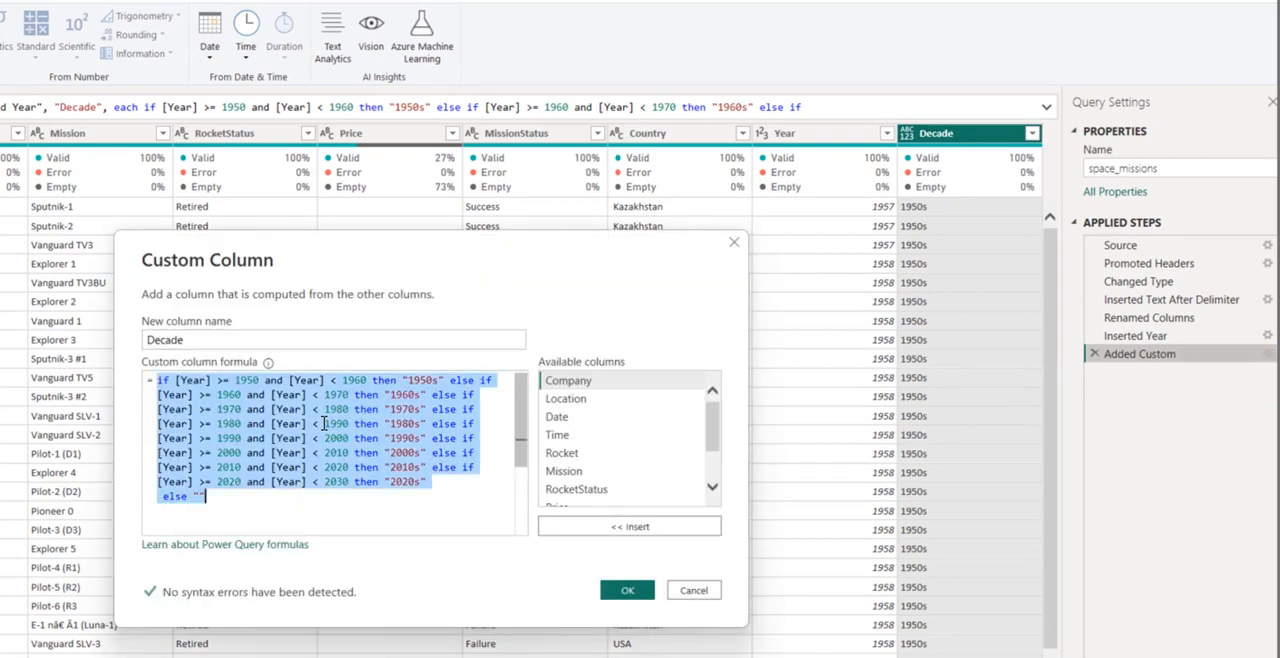
click(694, 590)
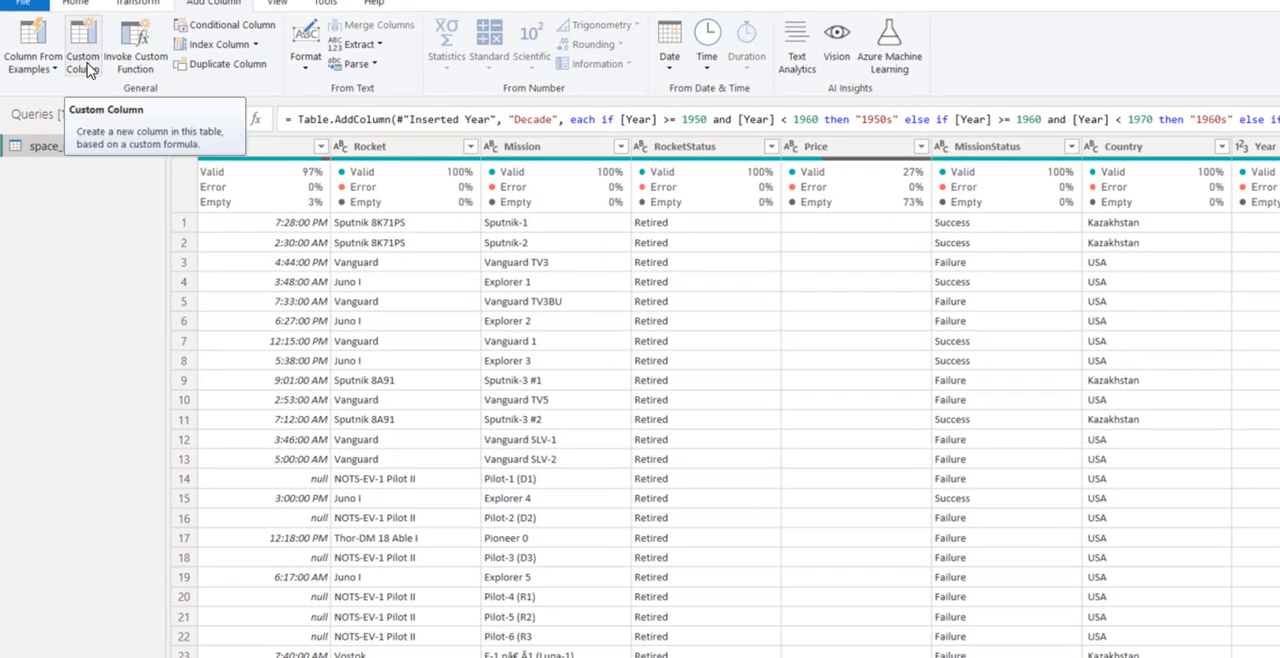
- Begin another custom column named Decade Year, using the copied Decade formula
click(88, 70)
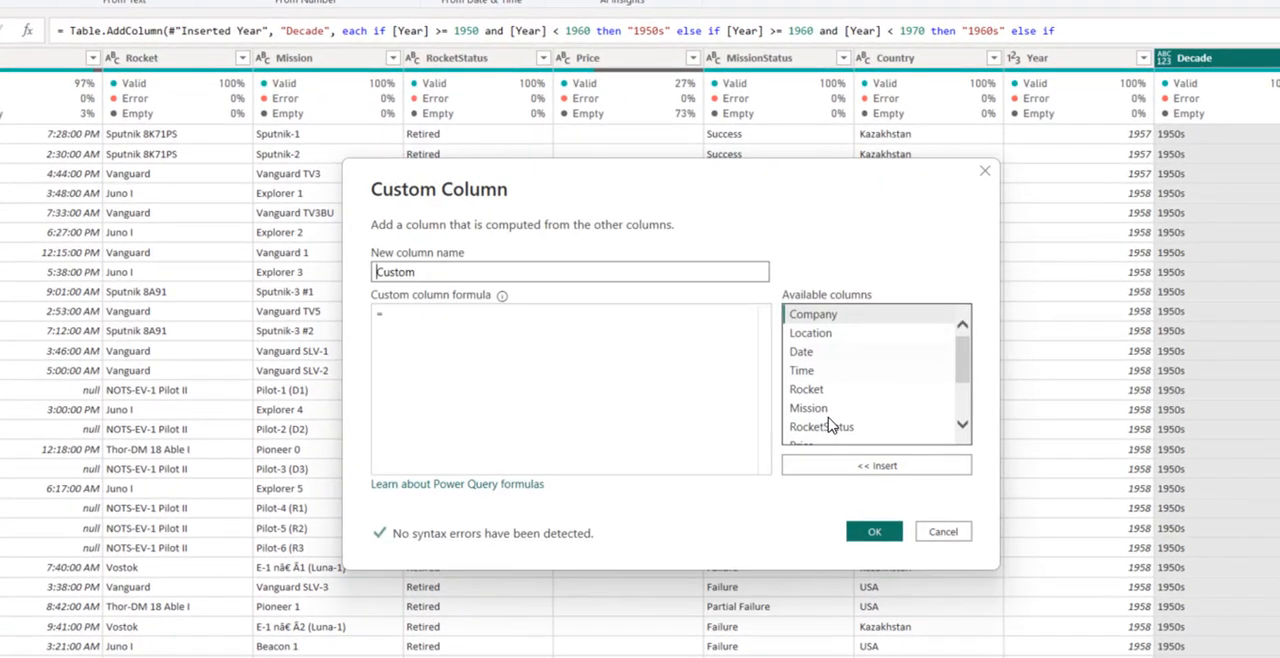
key(ctrl+v)
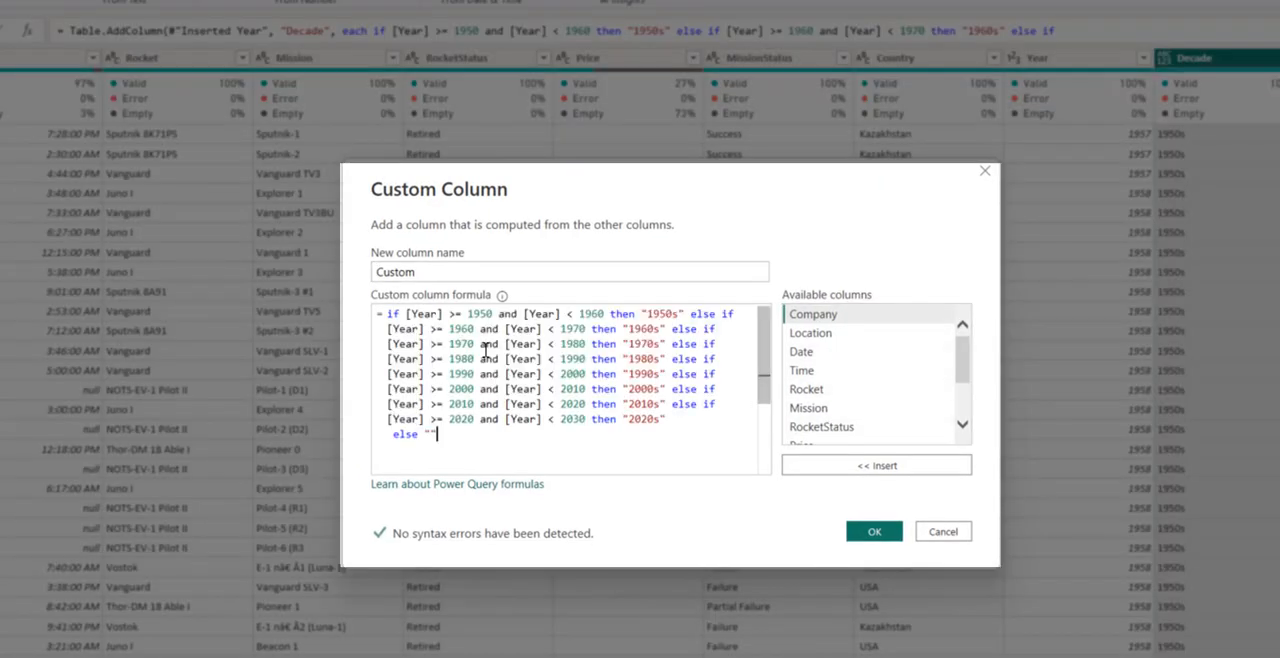
drag(433, 274, 372, 276)
text(Decade Year)
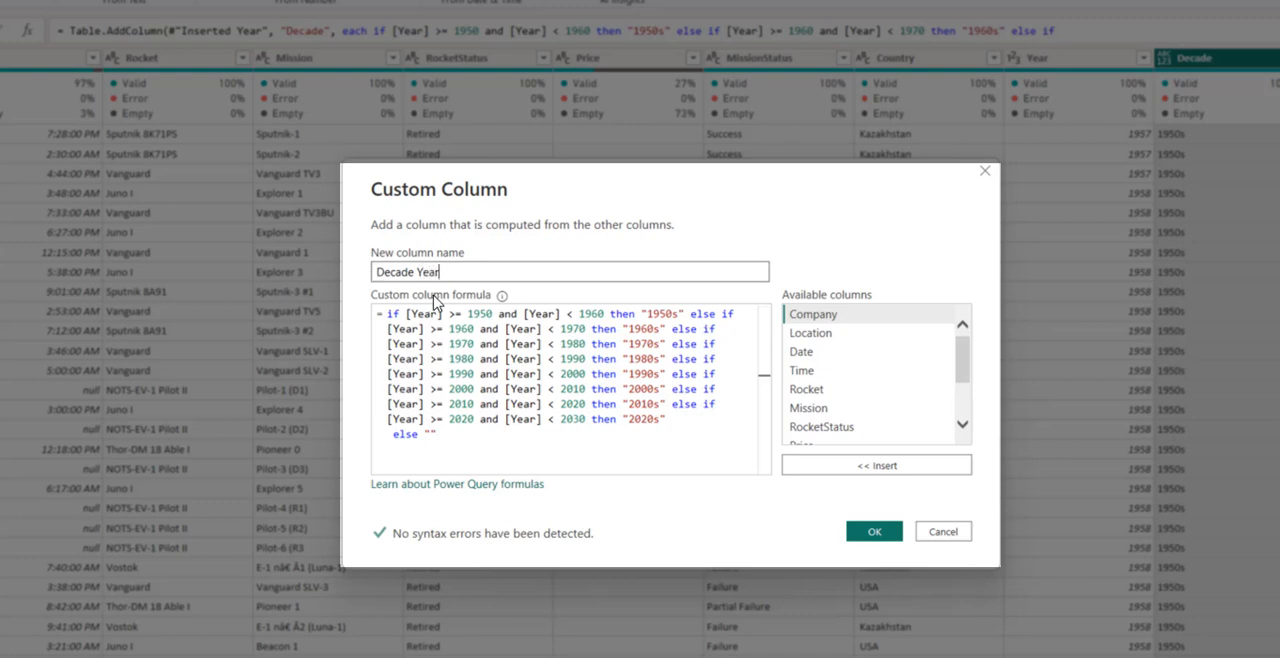
- Convert the "1950s" and "1960s" results in the Decade Year formula to the plain numbers 1950 and 1960
click(685, 314)
key(BackSpace)
key(BackSpace)
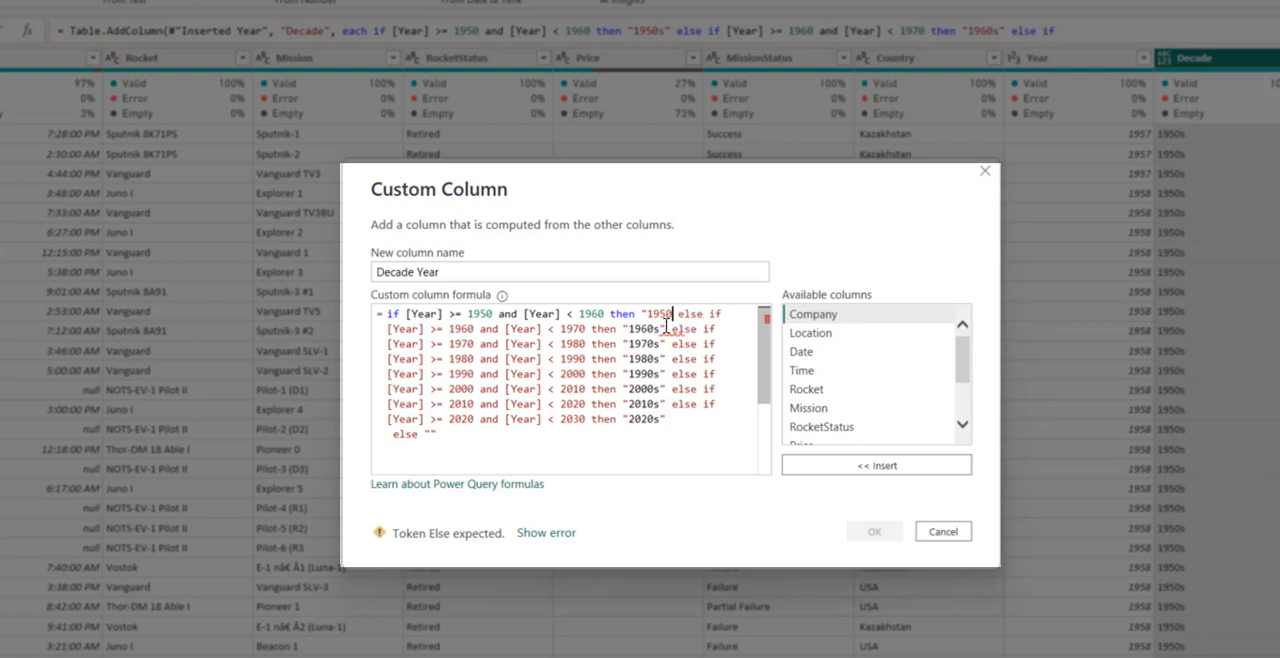
click(647, 314)
key(BackSpace)
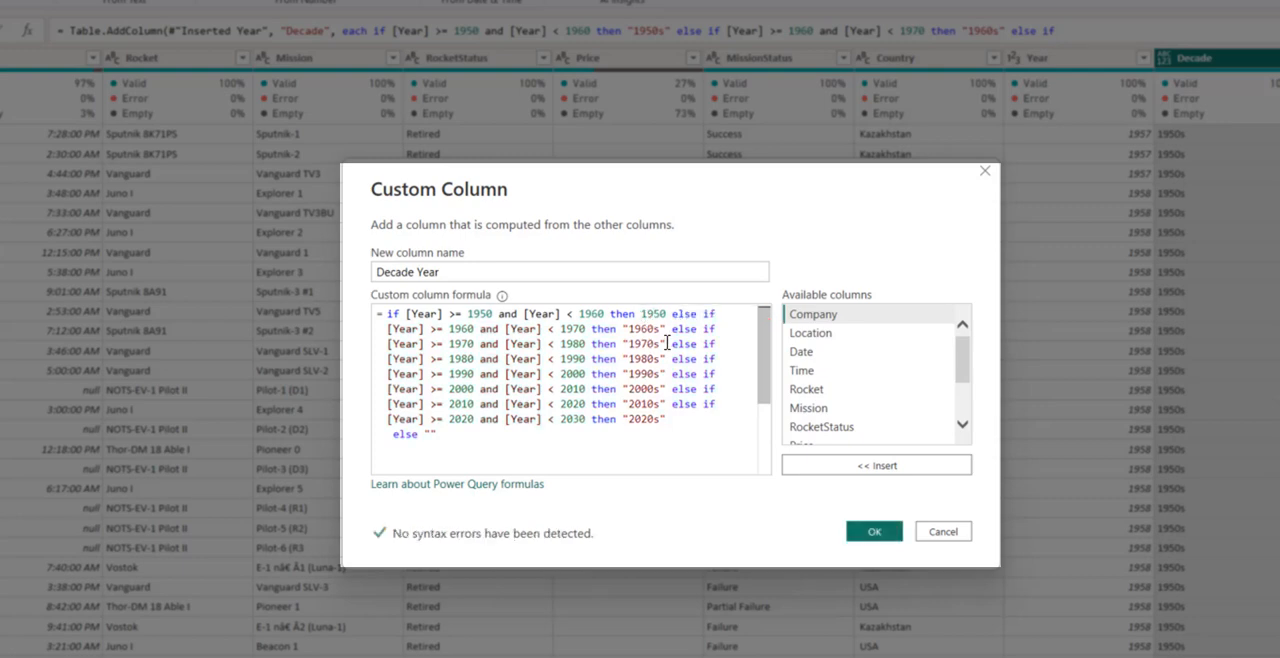
key(BackSpace)
key(BackSpace)
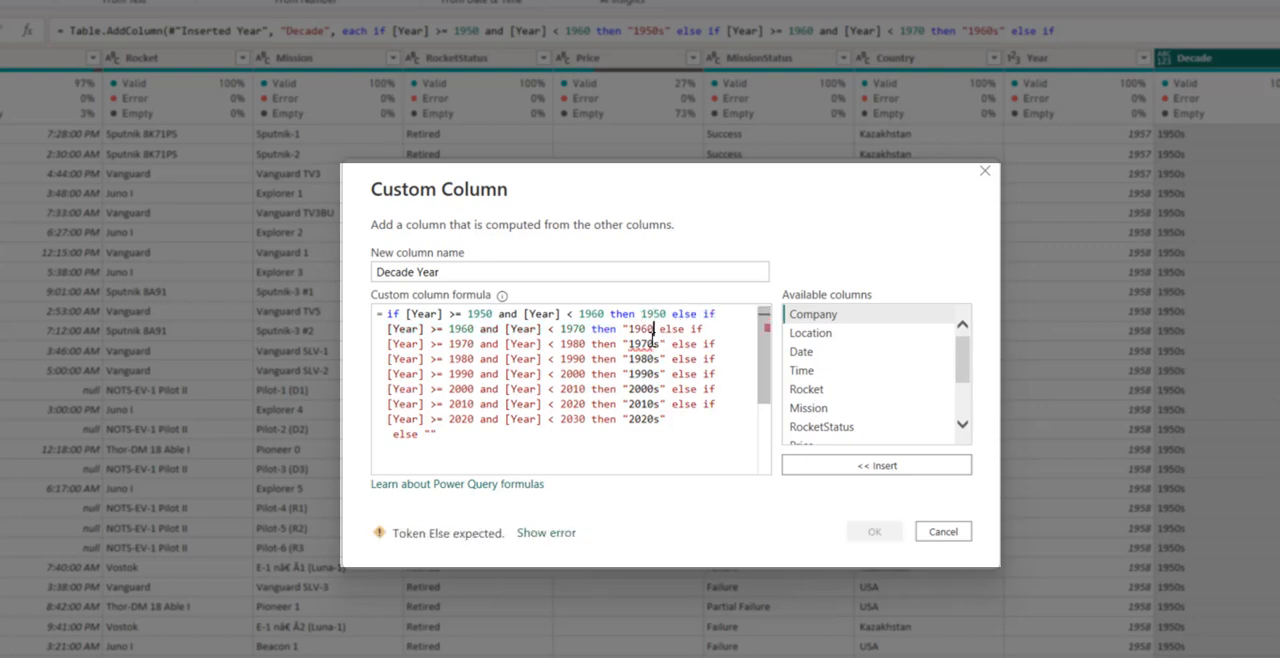
click(629, 329)
key(BackSpace)
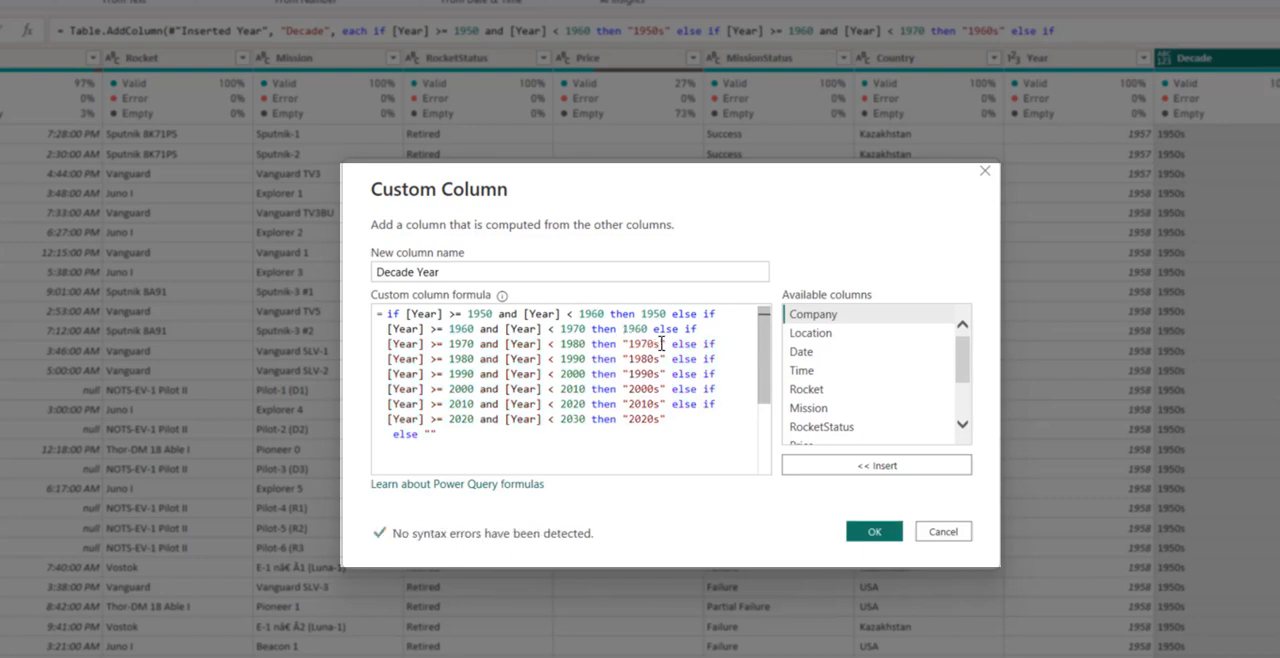
- Convert the "1970s" and "1980s" results to the plain numbers 1970 and 1980
click(665, 344)
key(BackSpace)
key(BackSpace)
click(628, 343)
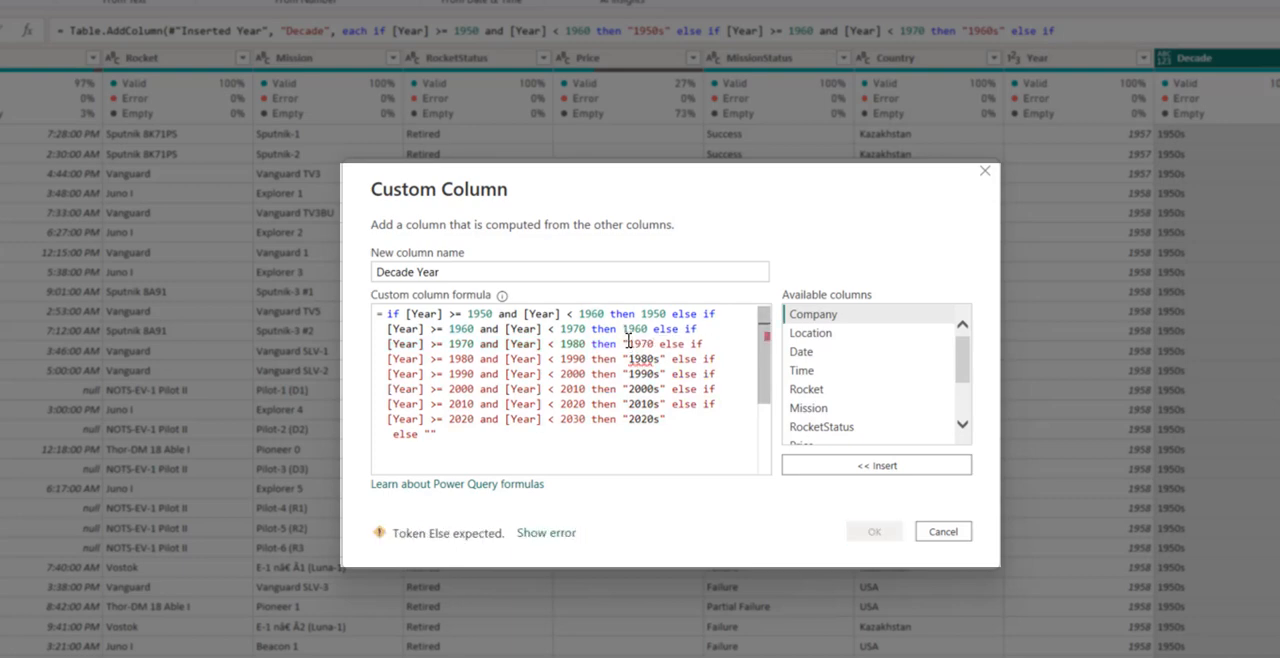
key(BackSpace)
click(666, 358)
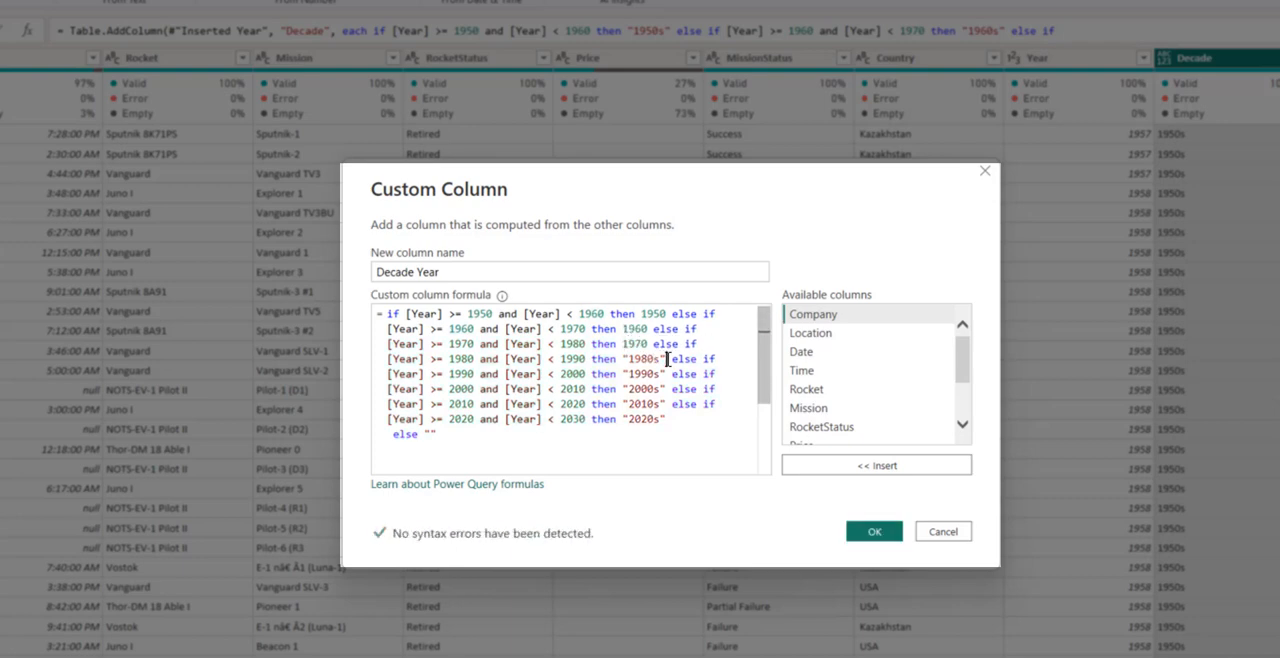
key(BackSpace)
key(BackSpace)
click(629, 358)
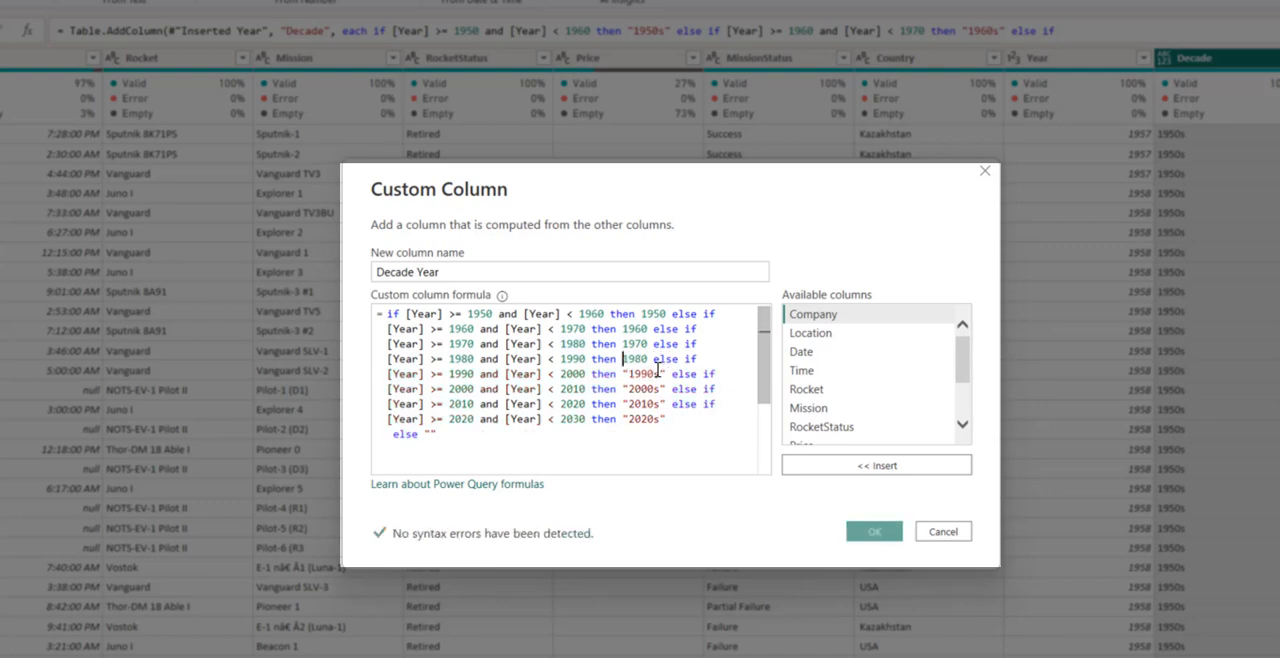
key(BackSpace)
- Convert the "1990s" and "2000s" results to the plain numbers 1990 and 2000
click(667, 374)
key(BackSpace)
key(BackSpace)
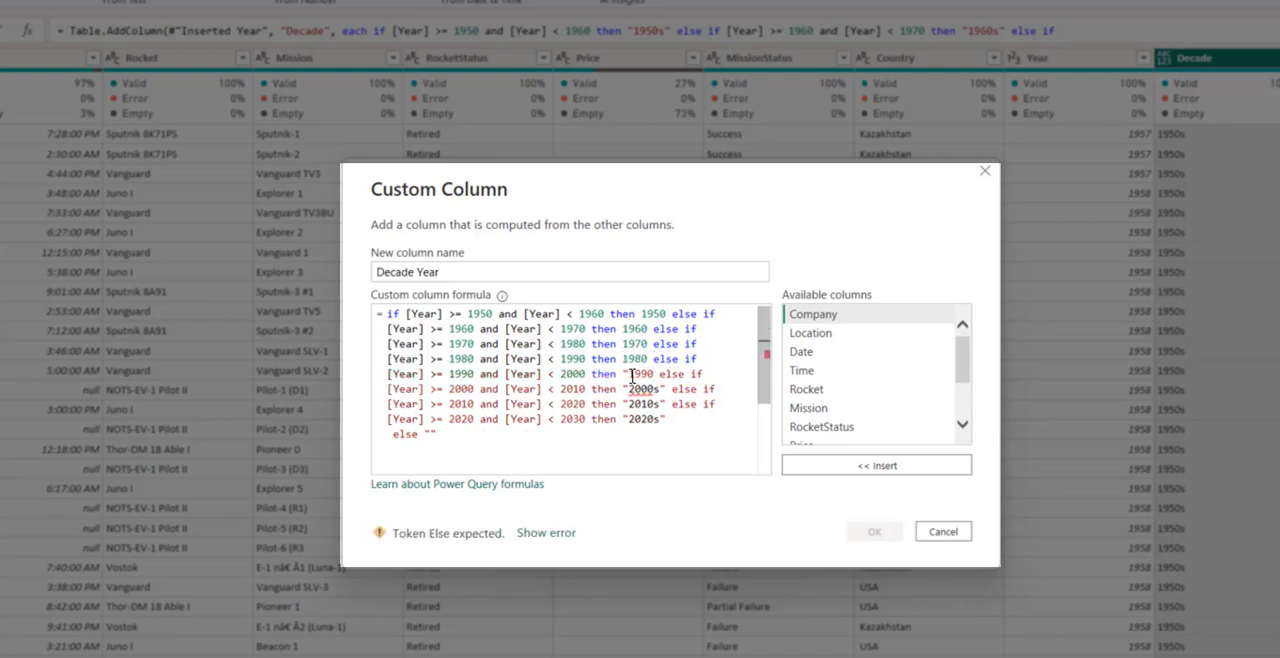
key(BackSpace)
click(667, 389)
key(BackSpace)
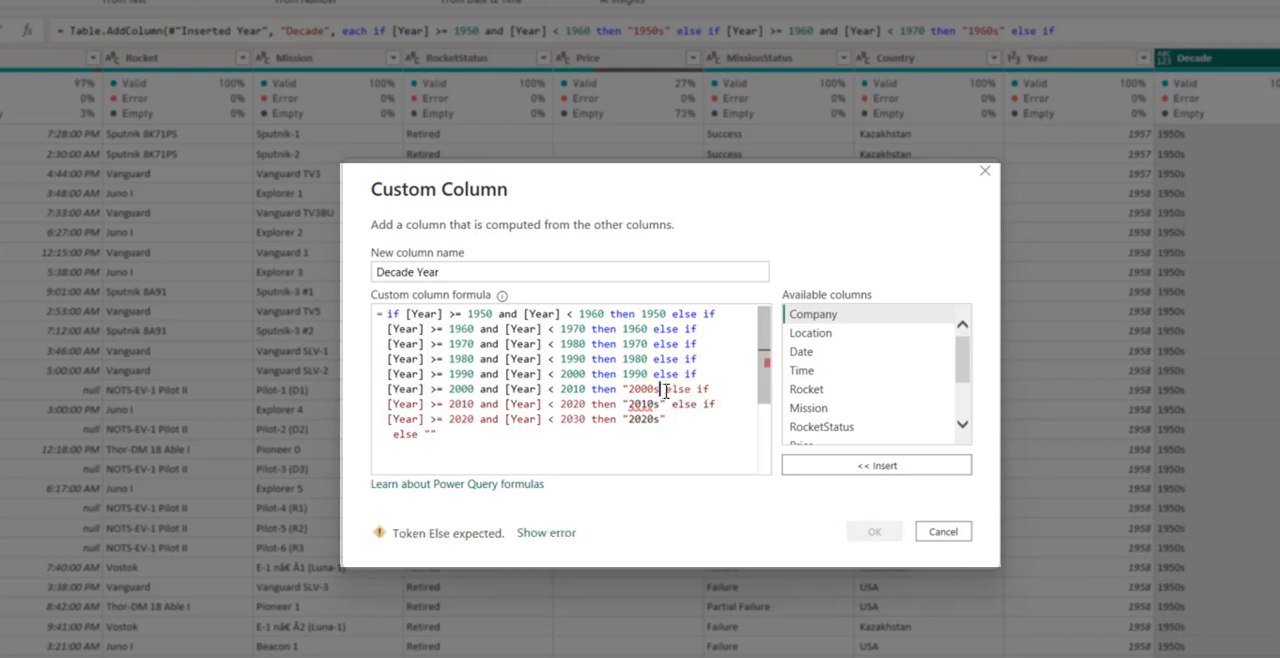
key(BackSpace)
key(Left)
key(Left)
key(Left)
key(Left)
key(BackSpace)
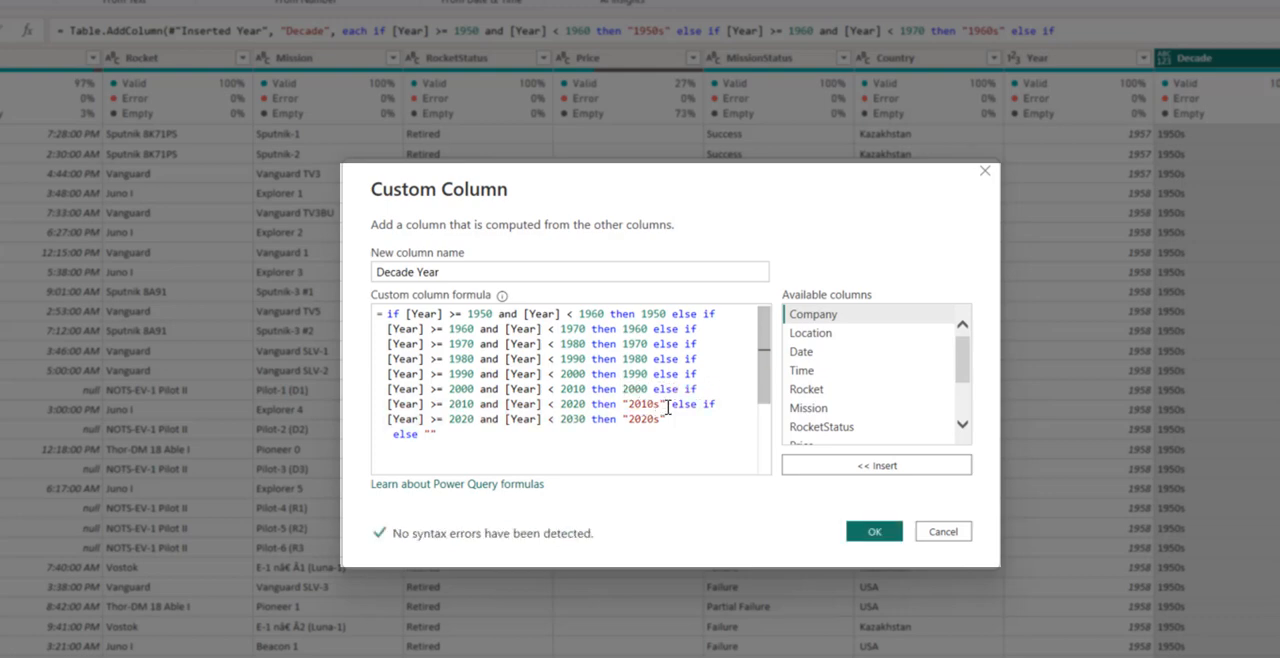
- Convert the "2010s" and "2020s" results to the plain numbers 2010 and 2020
click(667, 404)
key(BackSpace)
key(BackSpace)
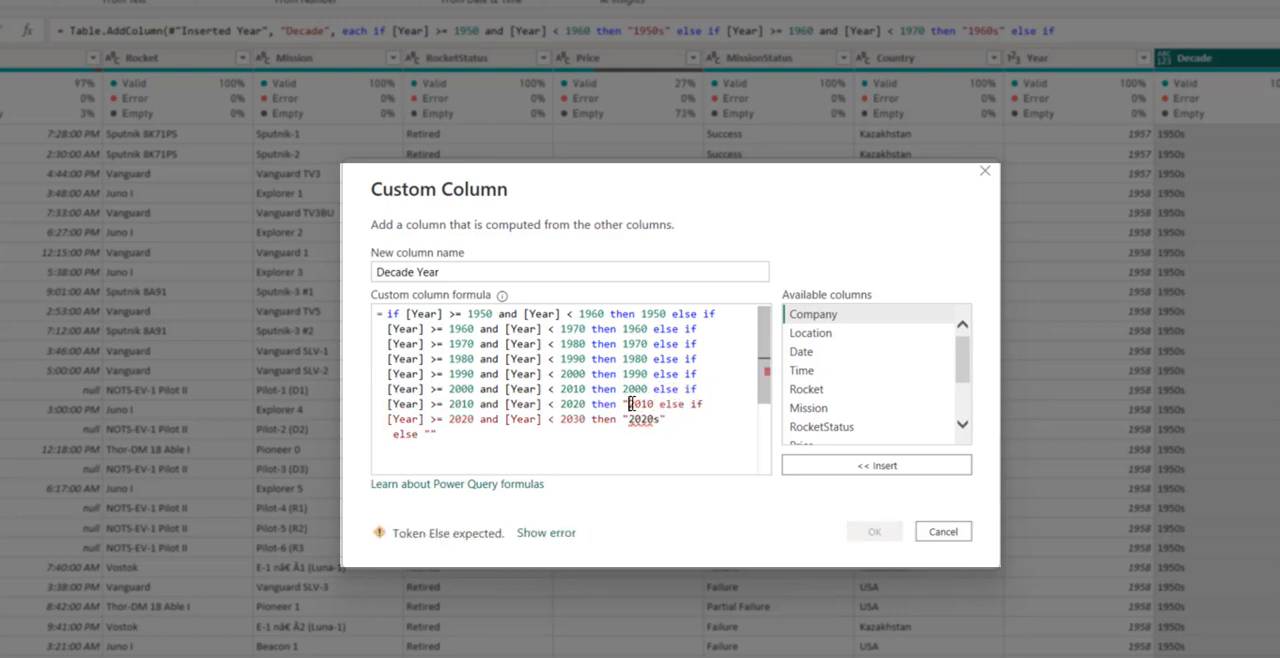
key(BackSpace)
click(667, 419)
key(BackSpace)
key(BackSpace)
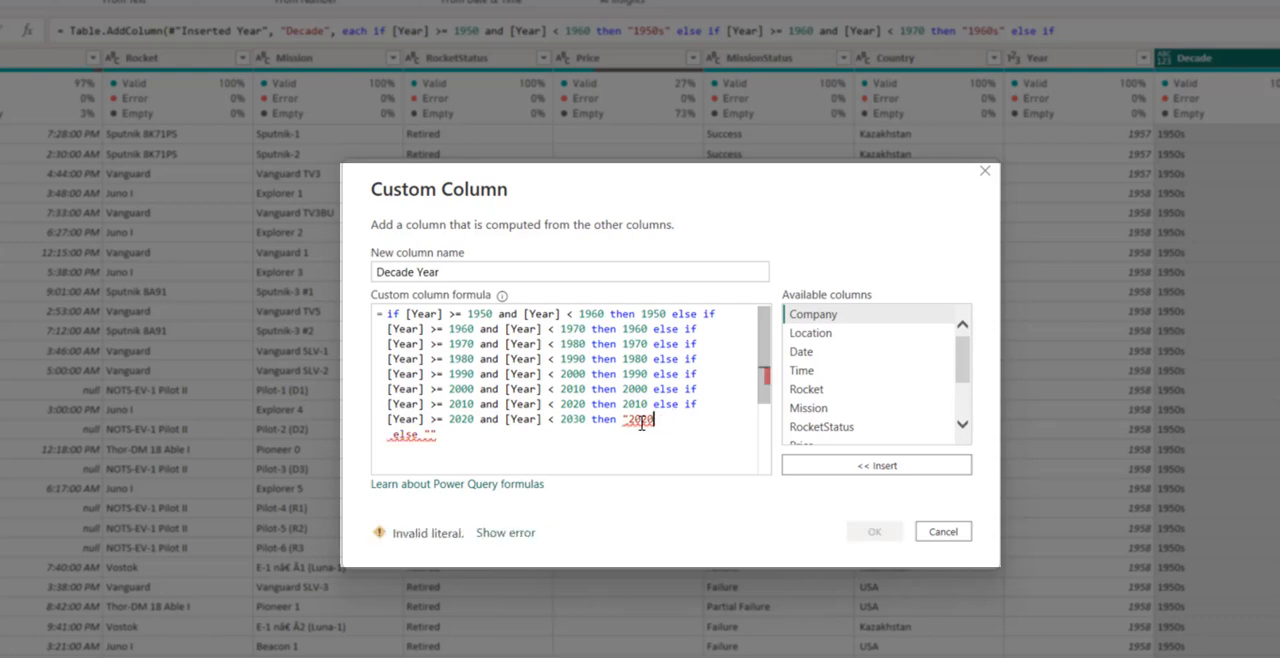
key(BackSpace)
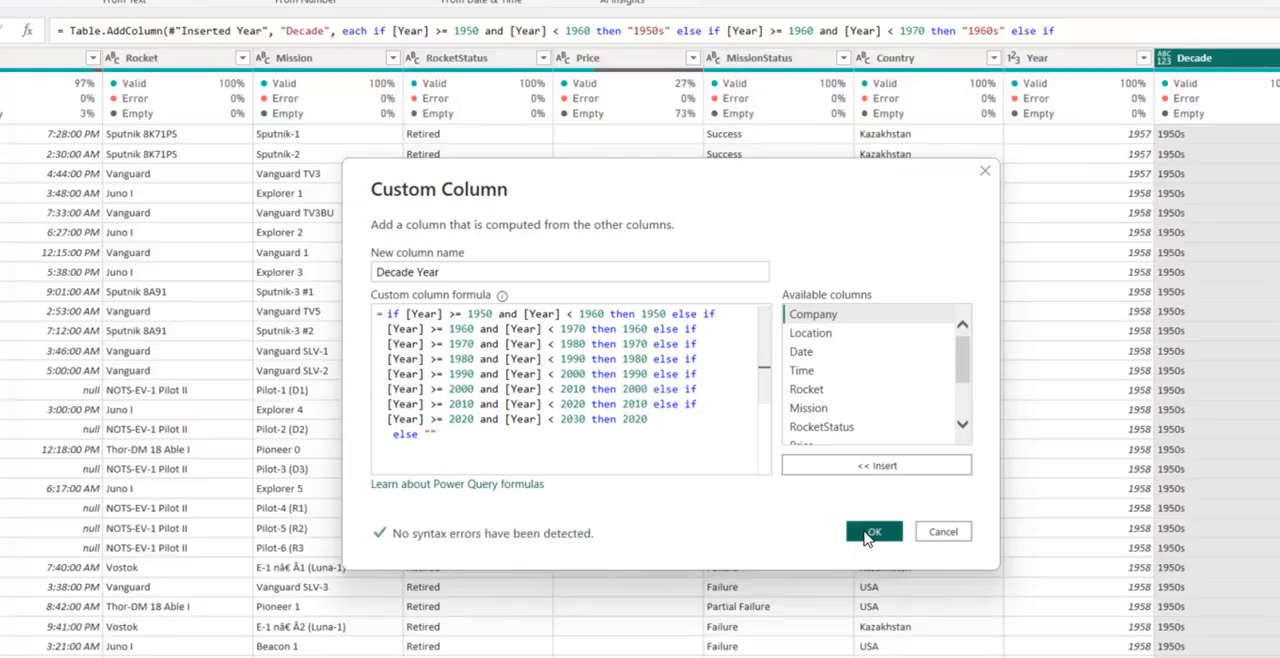
- Change the new column name to Decade_Year and add the custom column to the space_missions query
click(421, 272)
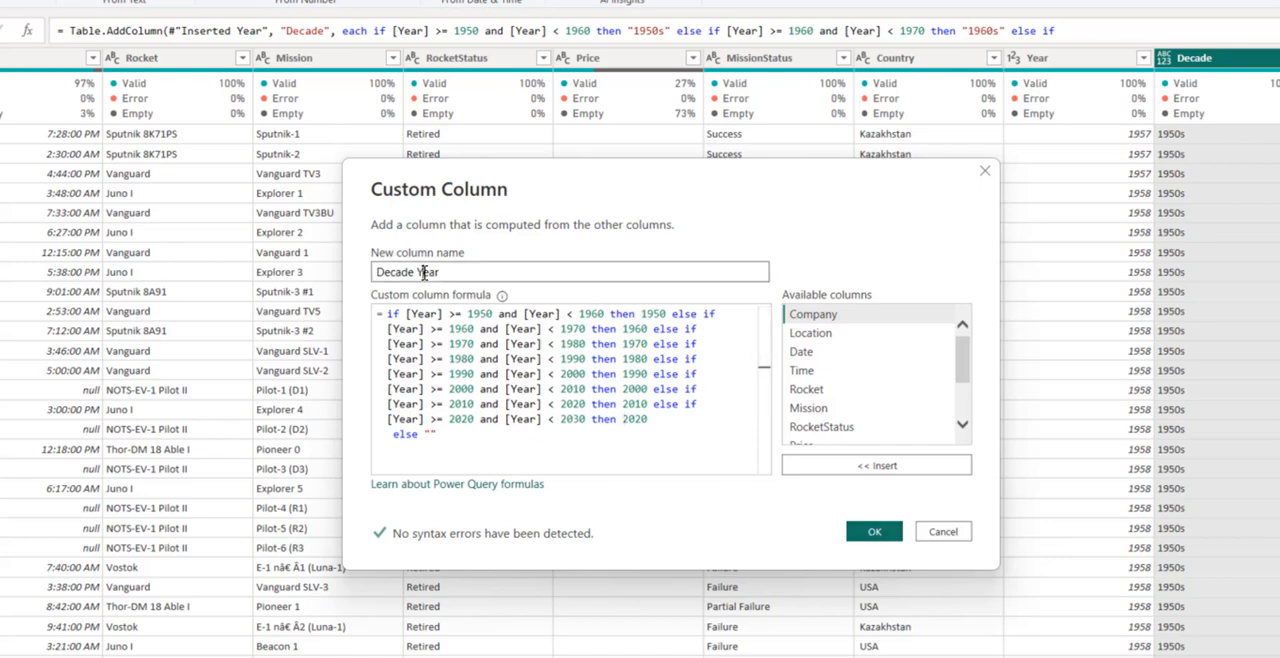
key(BackSpace)
text(_)
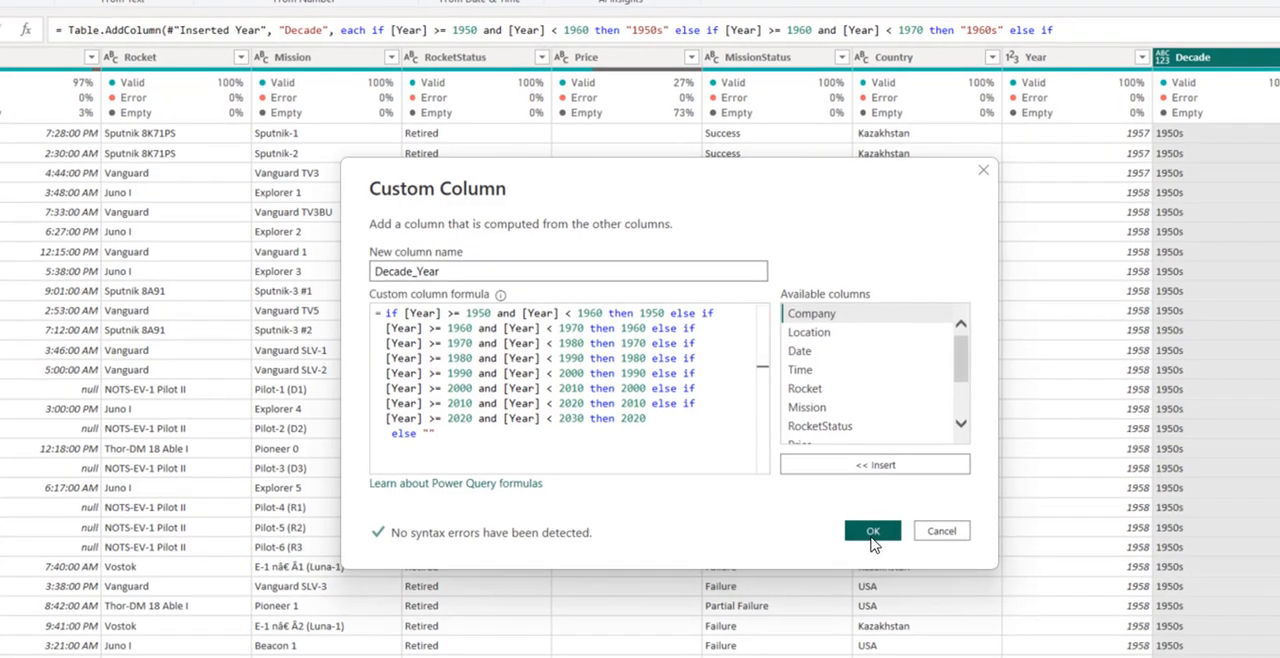
click(872, 531)
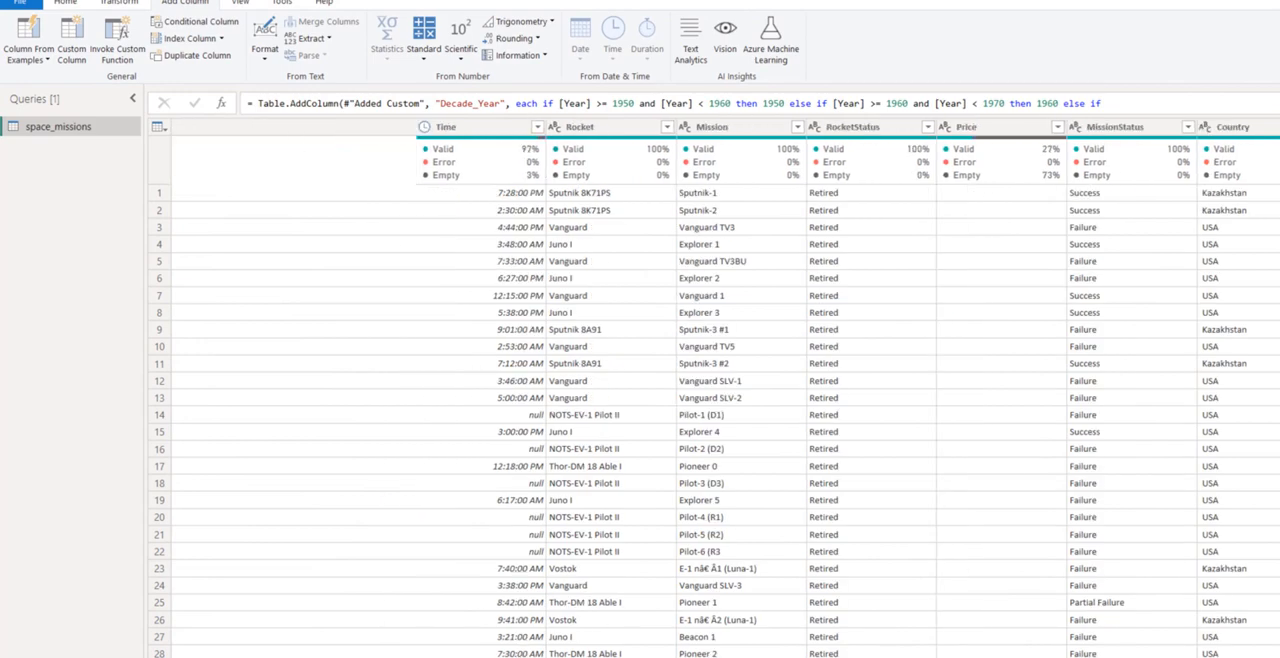
- Apply the space_missions query changes to load the data into the report and close the Power Query Editor
scroll(710, 400, left, 3)
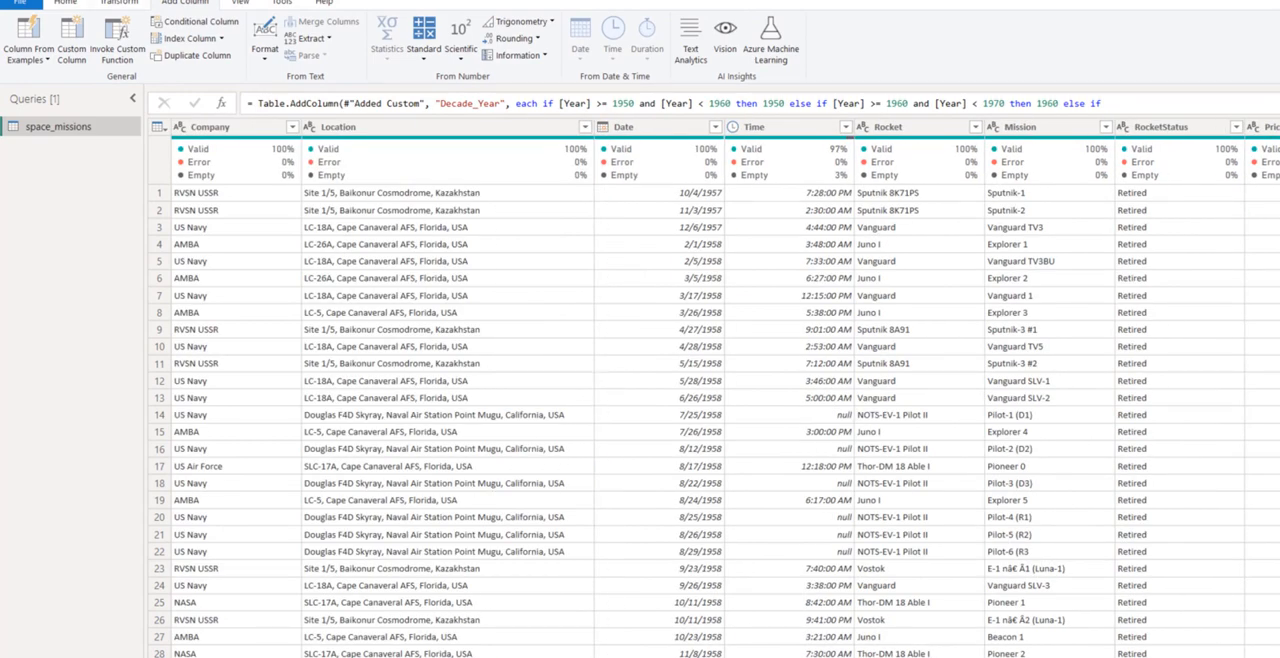
click(65, 2)
click(32, 80)
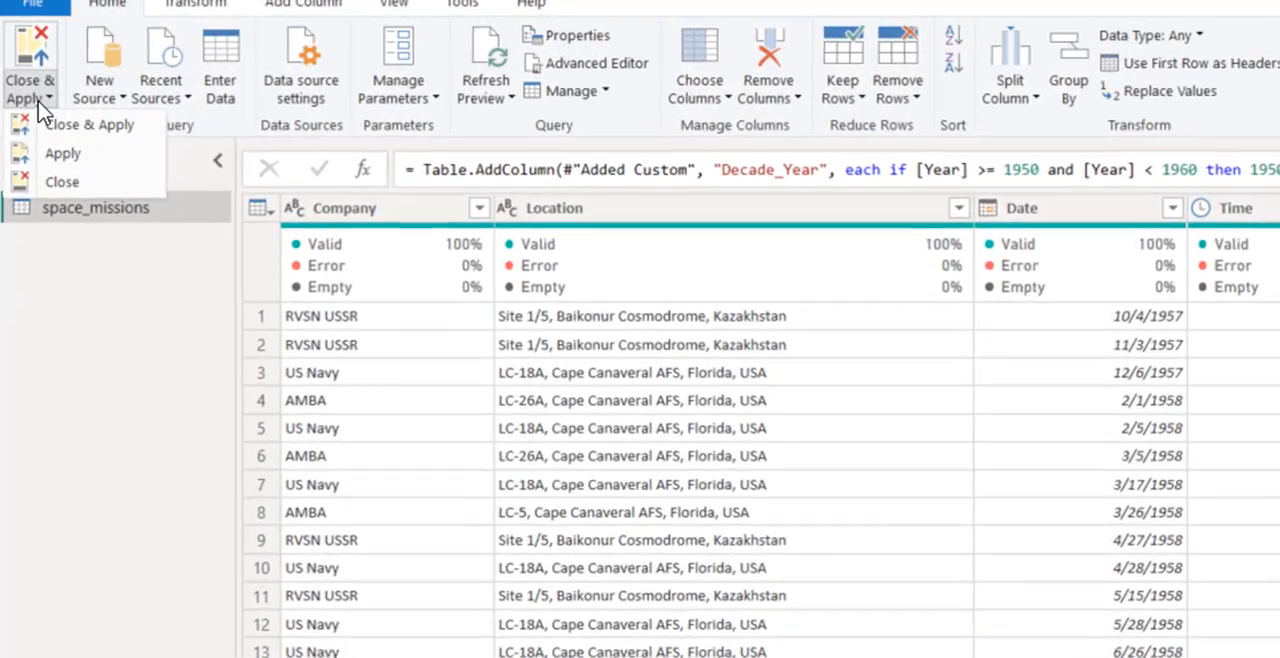
click(57, 116)
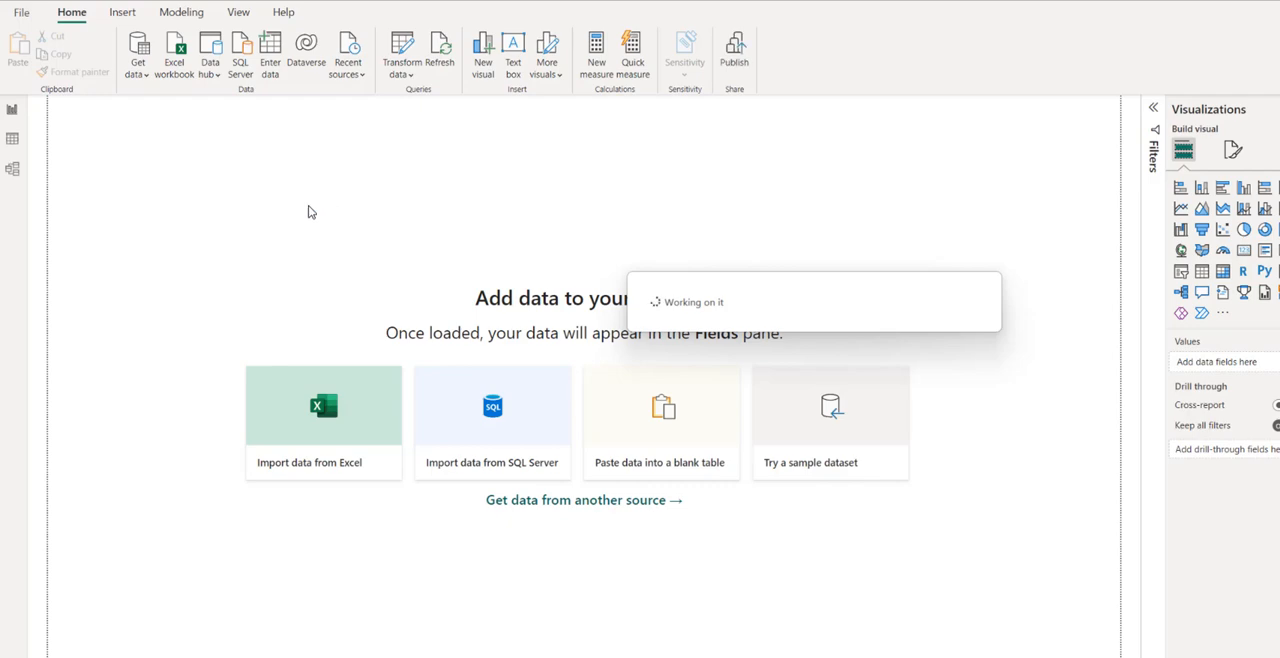
- Show the loaded space_missions table as data rows and look through its columns, including Decade and Decade_Year
click(13, 140)
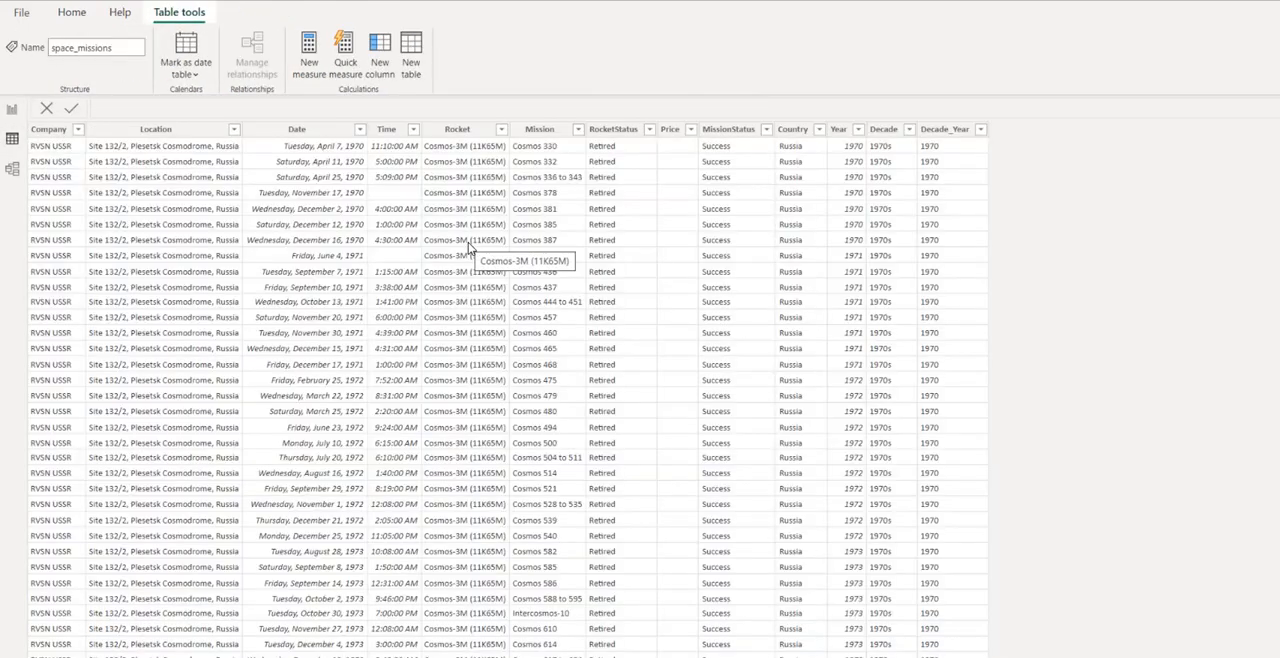
scroll(302, 383, down, 9)
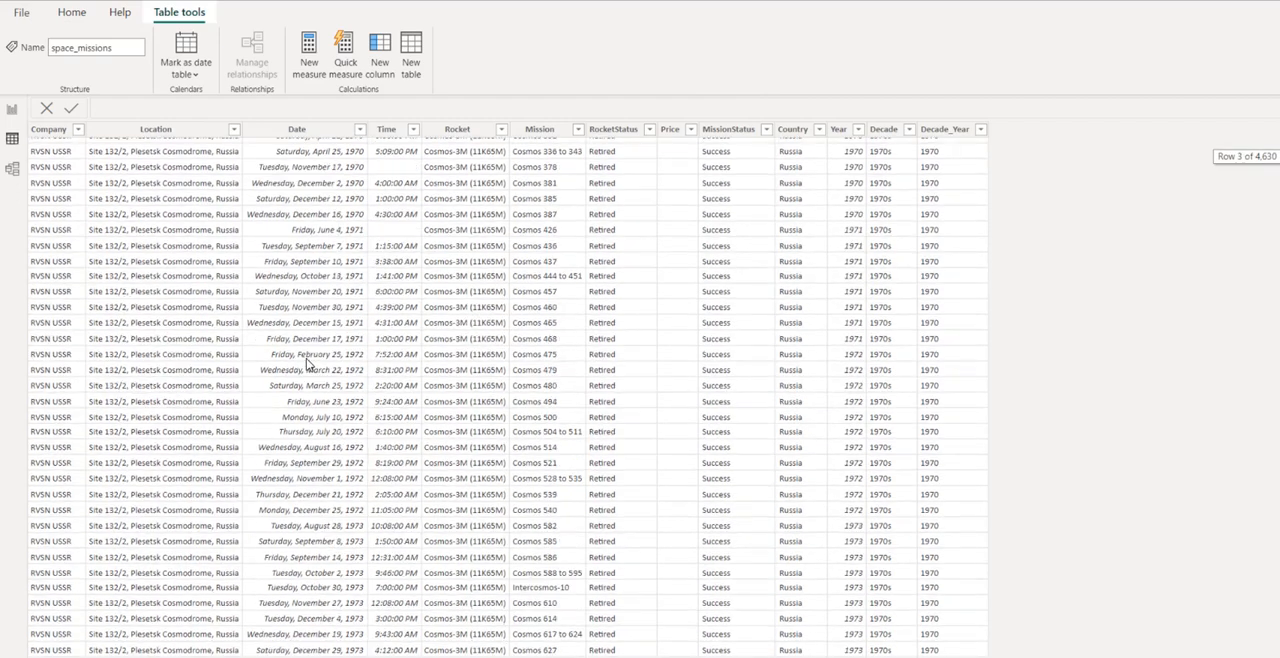
scroll(308, 360, up, 9)
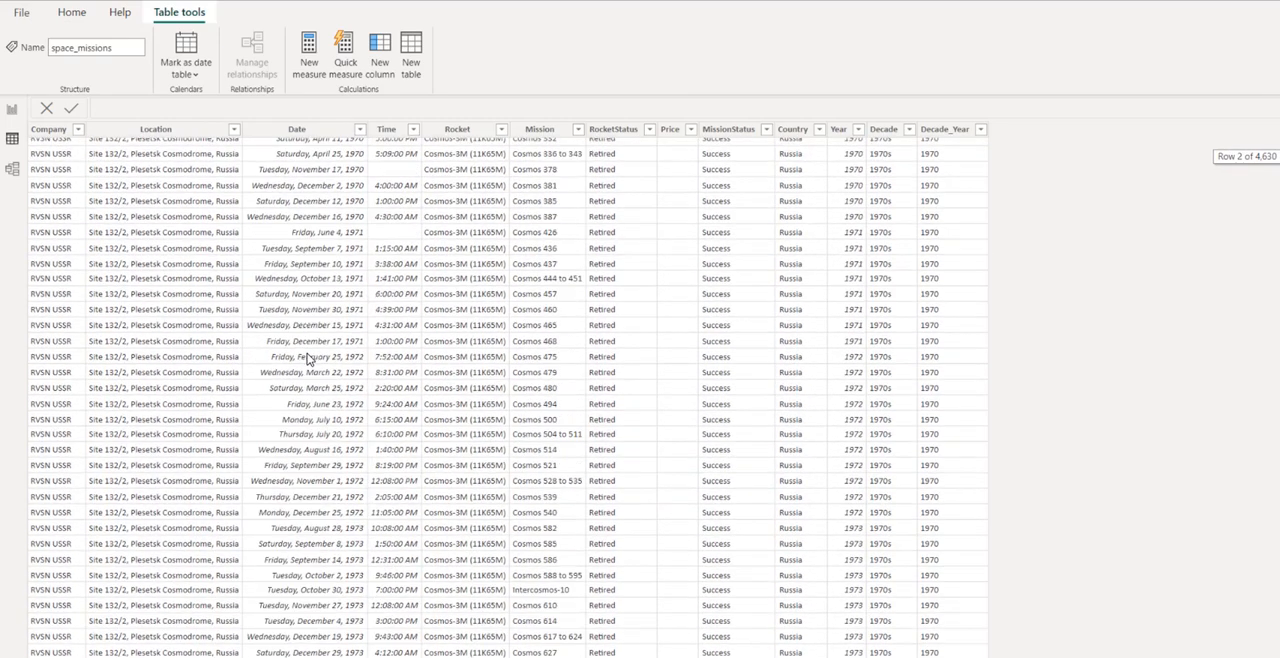